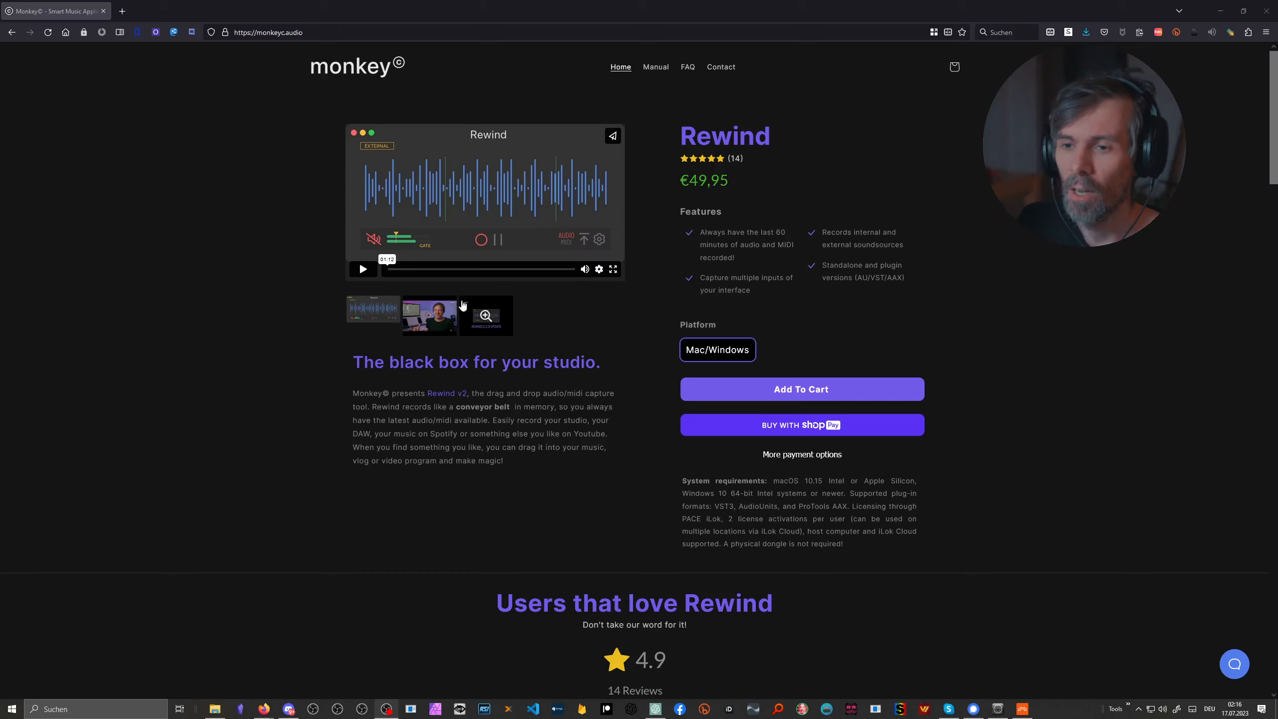
Switch to Bitwig Studio, select the Pianoteq track and shift the Pianoteq window slightly for playing
click(1023, 707)
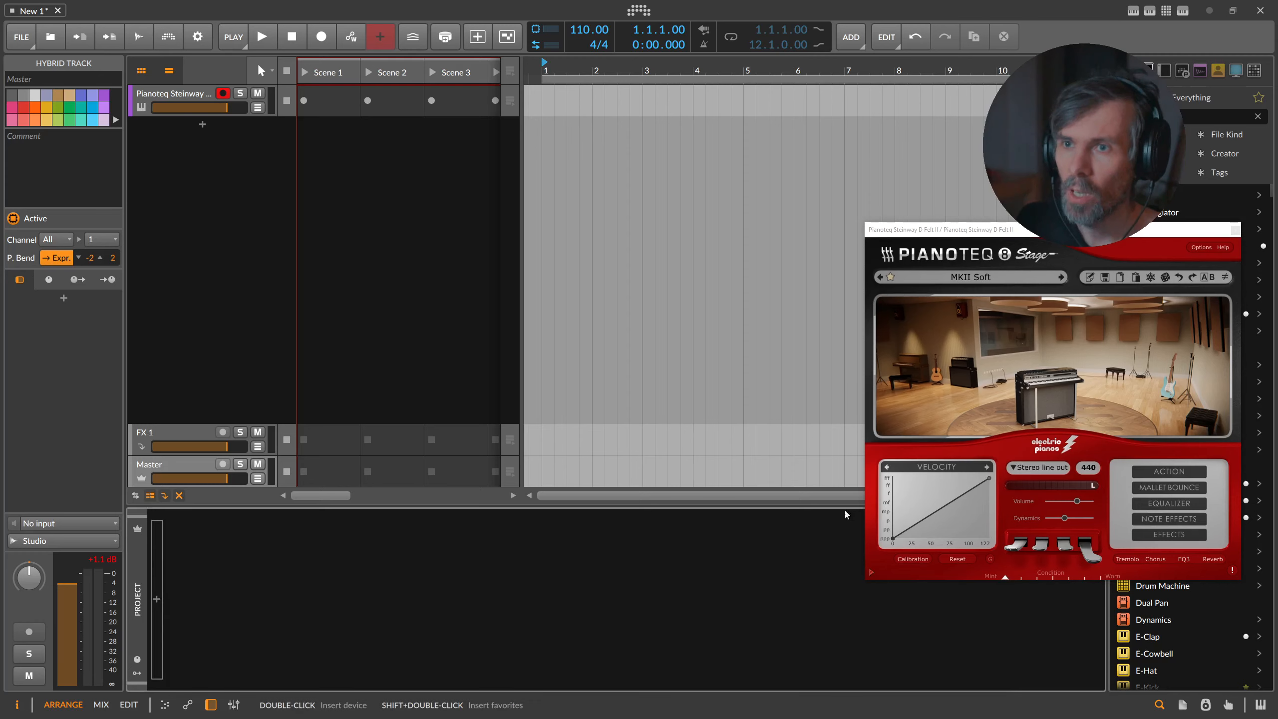
click(183, 92)
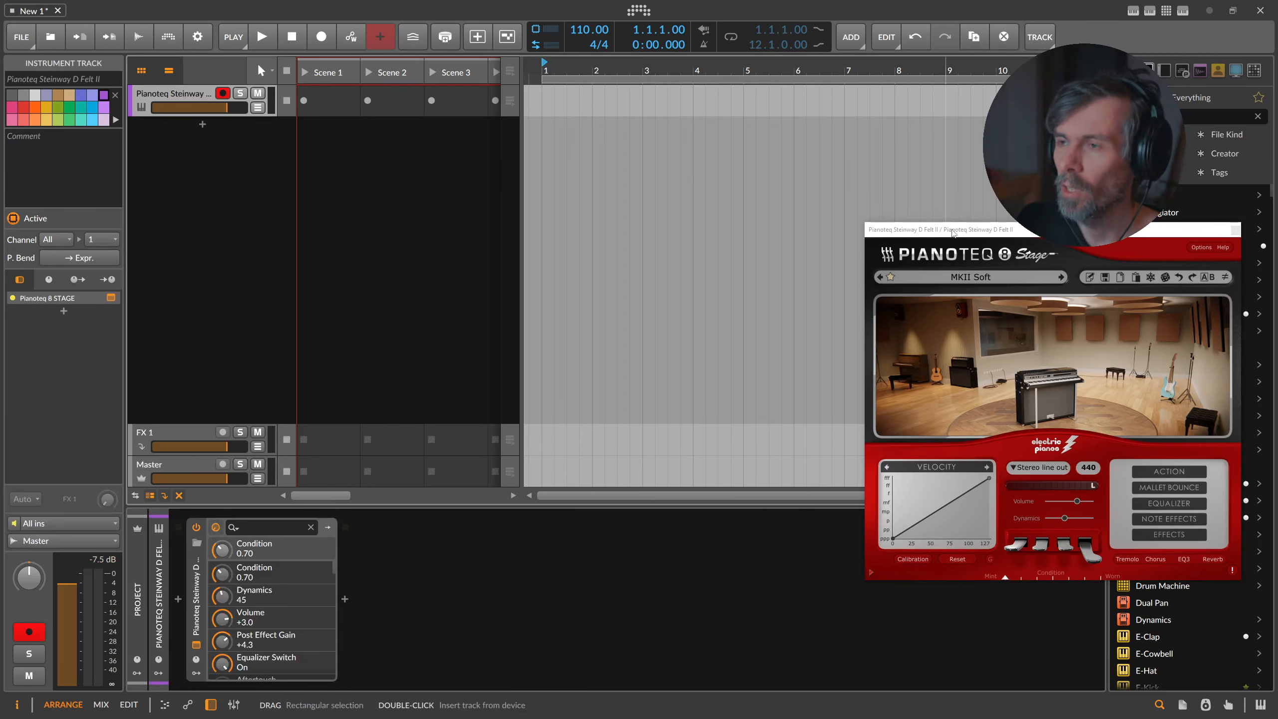
drag(1028, 230, 1000, 229)
click(170, 94)
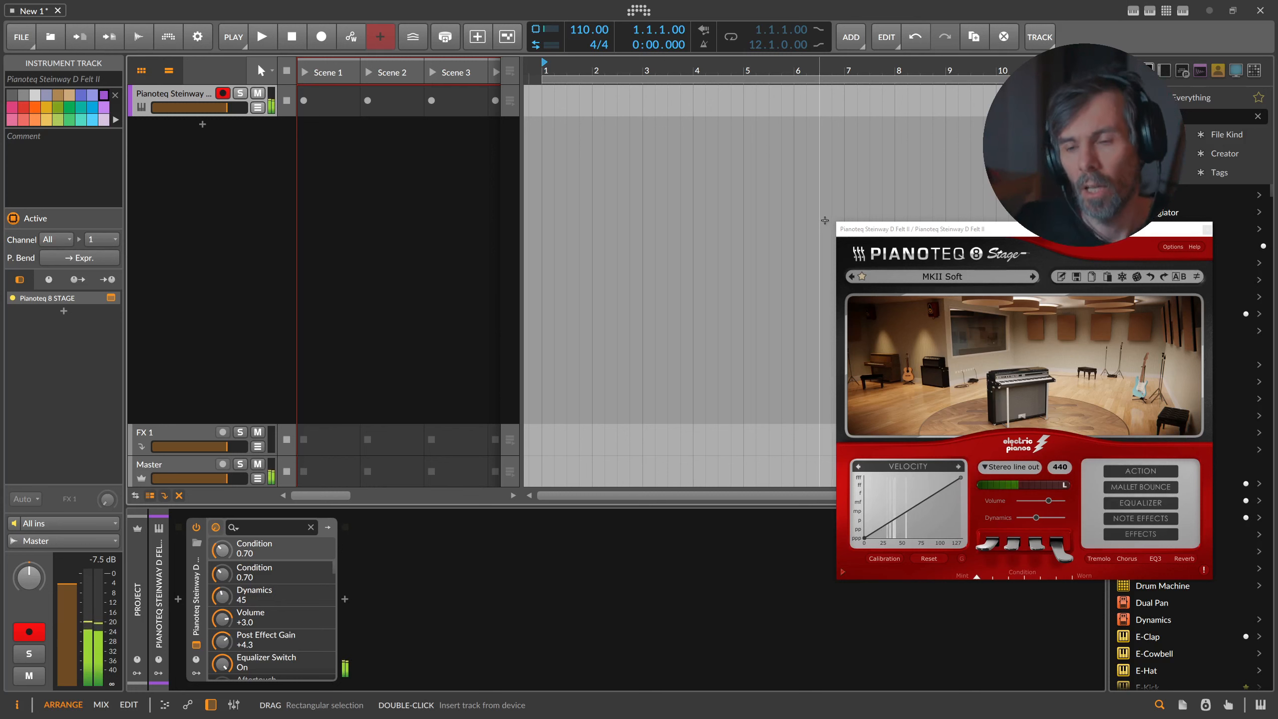
Insert the Rewind audio effect on the Master track
click(207, 458)
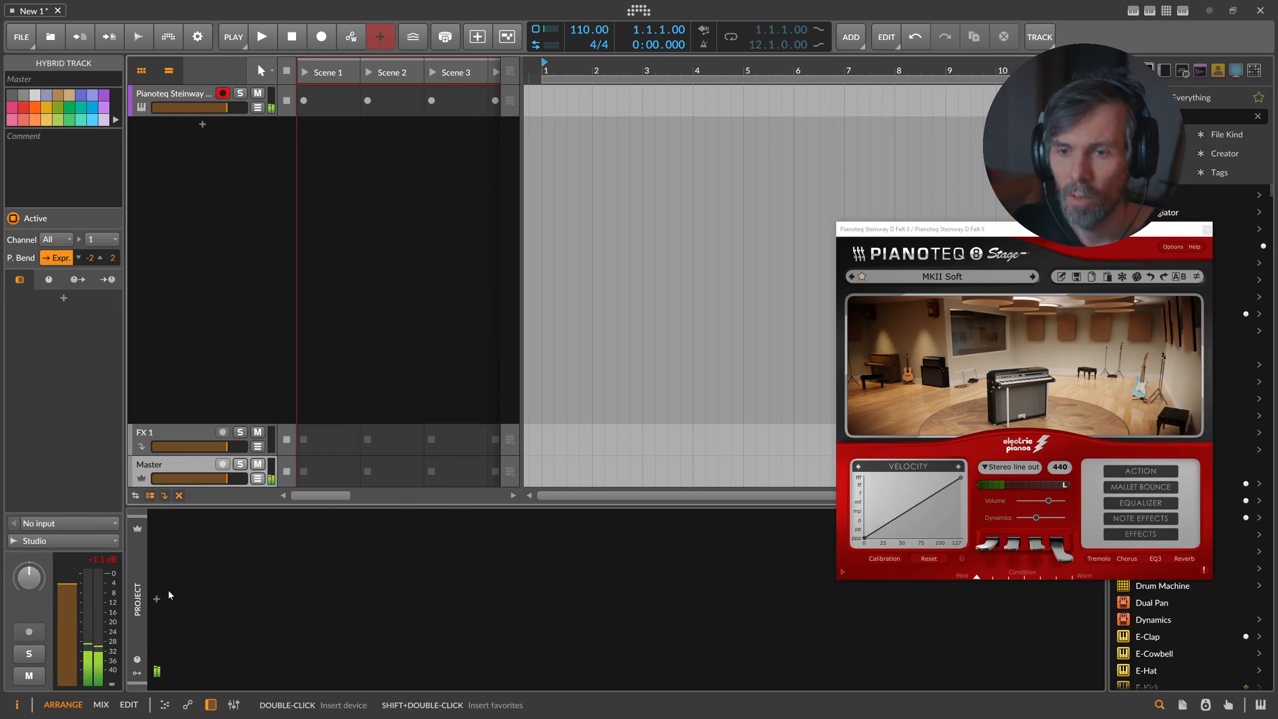
click(156, 598)
text(rewind)
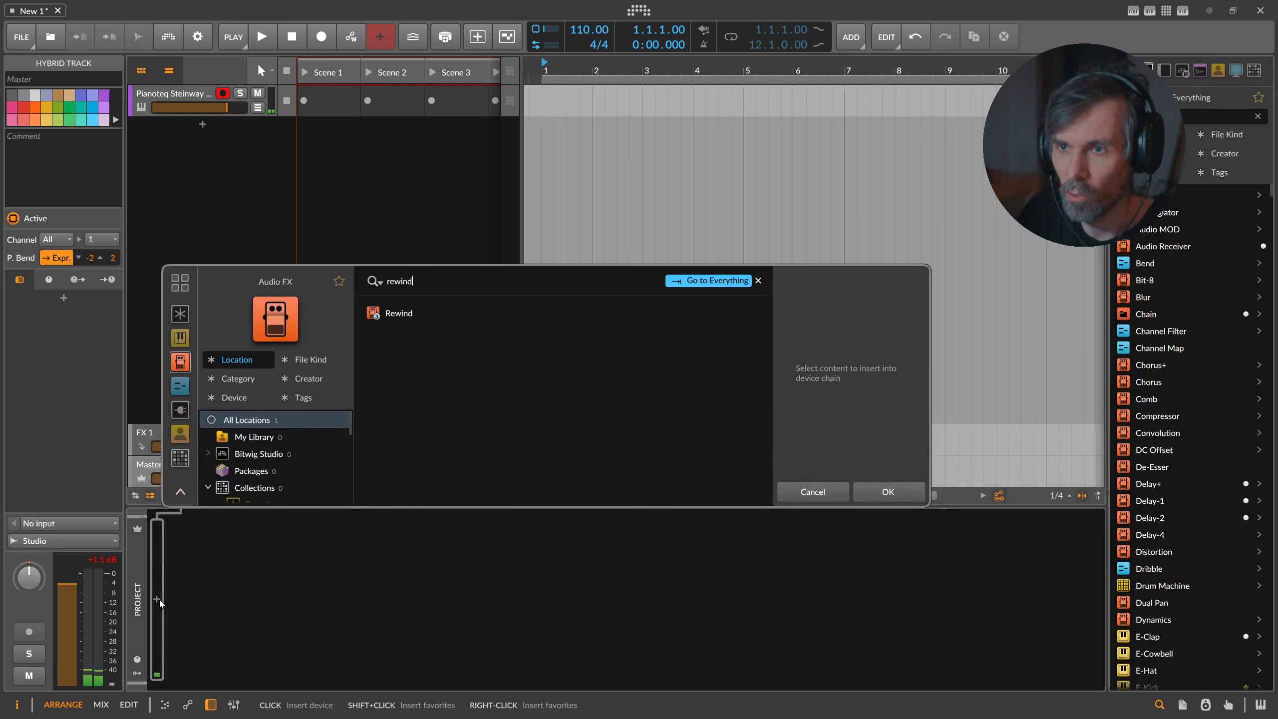
key(Return)
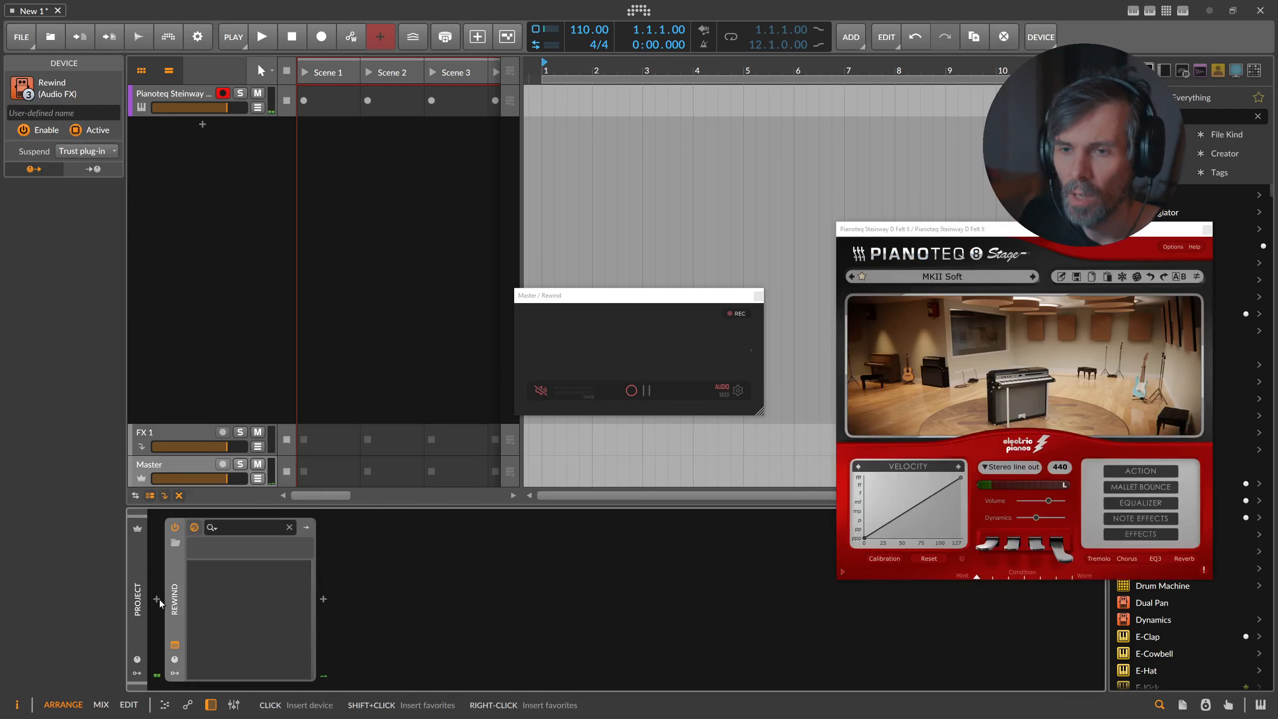
Reposition and enlarge the Rewind window over the arrangement, and turn off Rewind's mute
drag(587, 298, 519, 260)
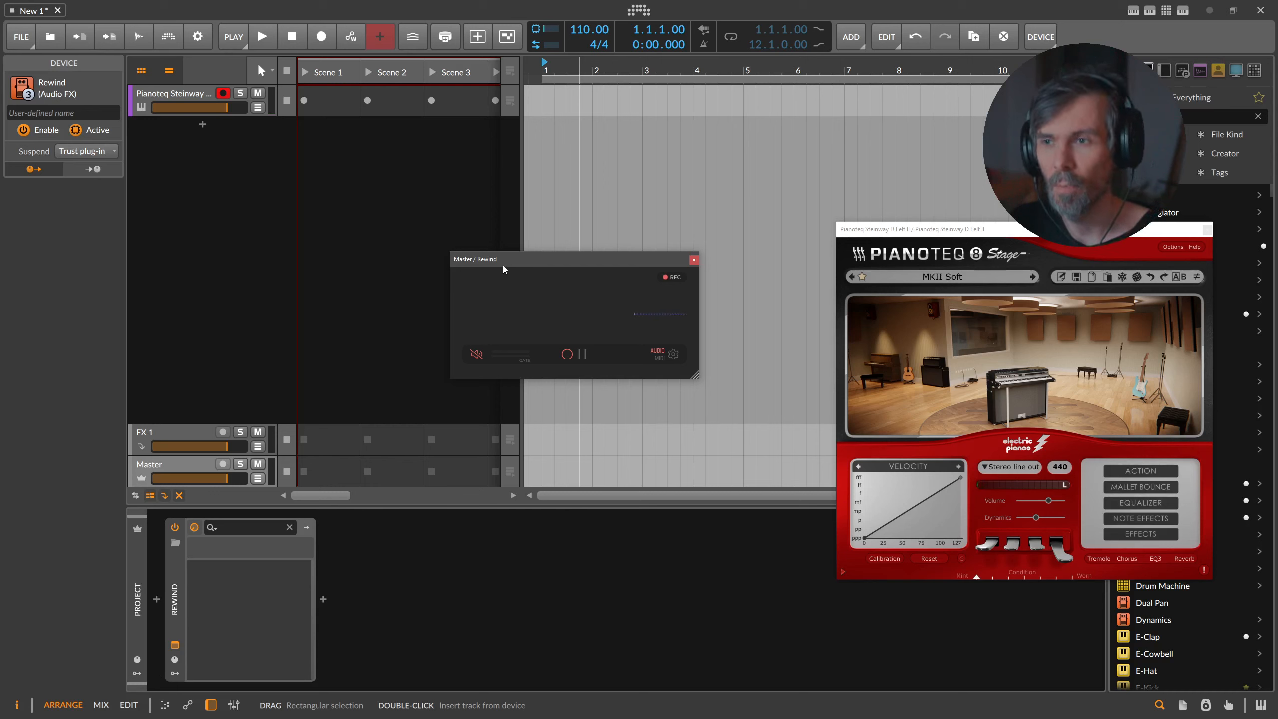
drag(504, 268, 467, 253)
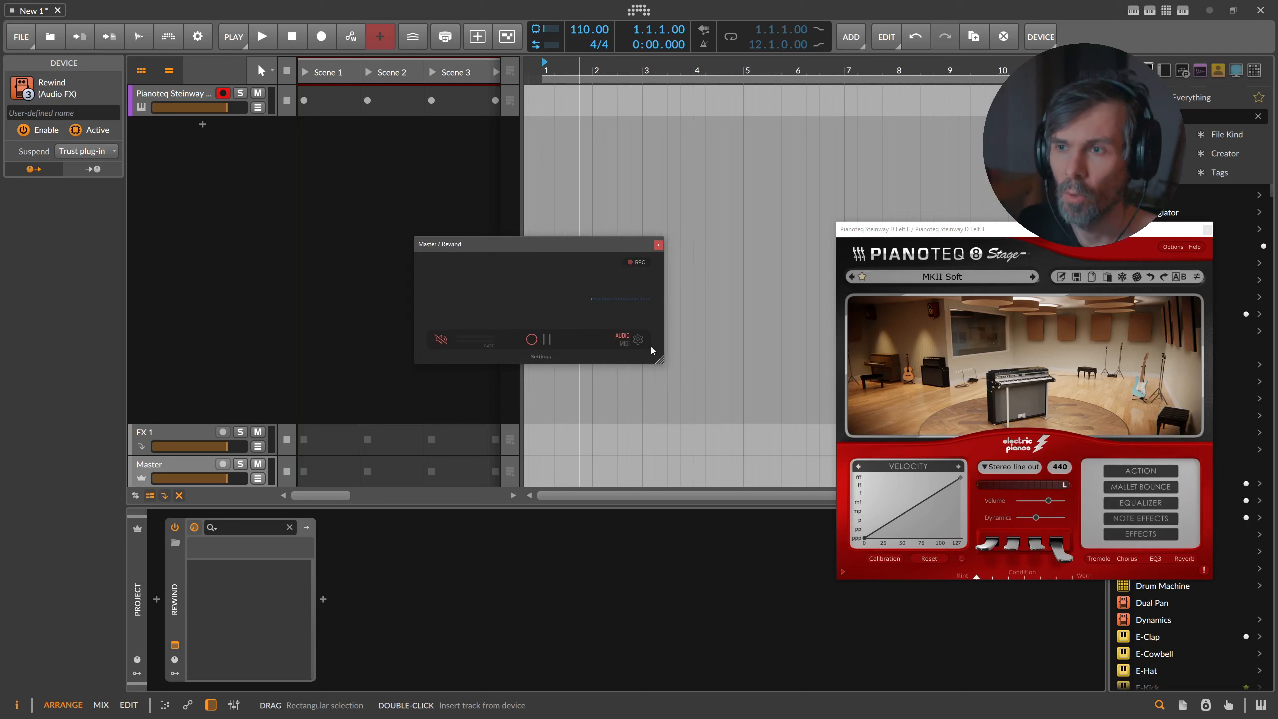
drag(659, 359, 774, 448)
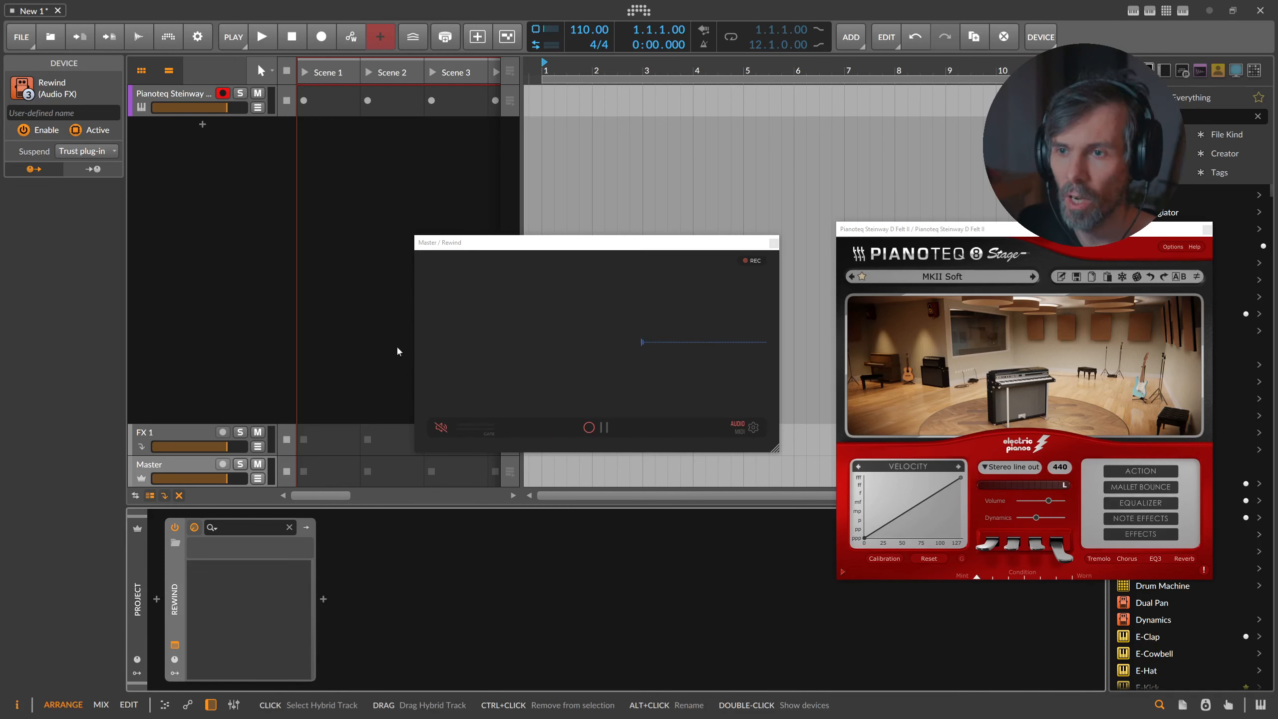
drag(467, 254, 437, 245)
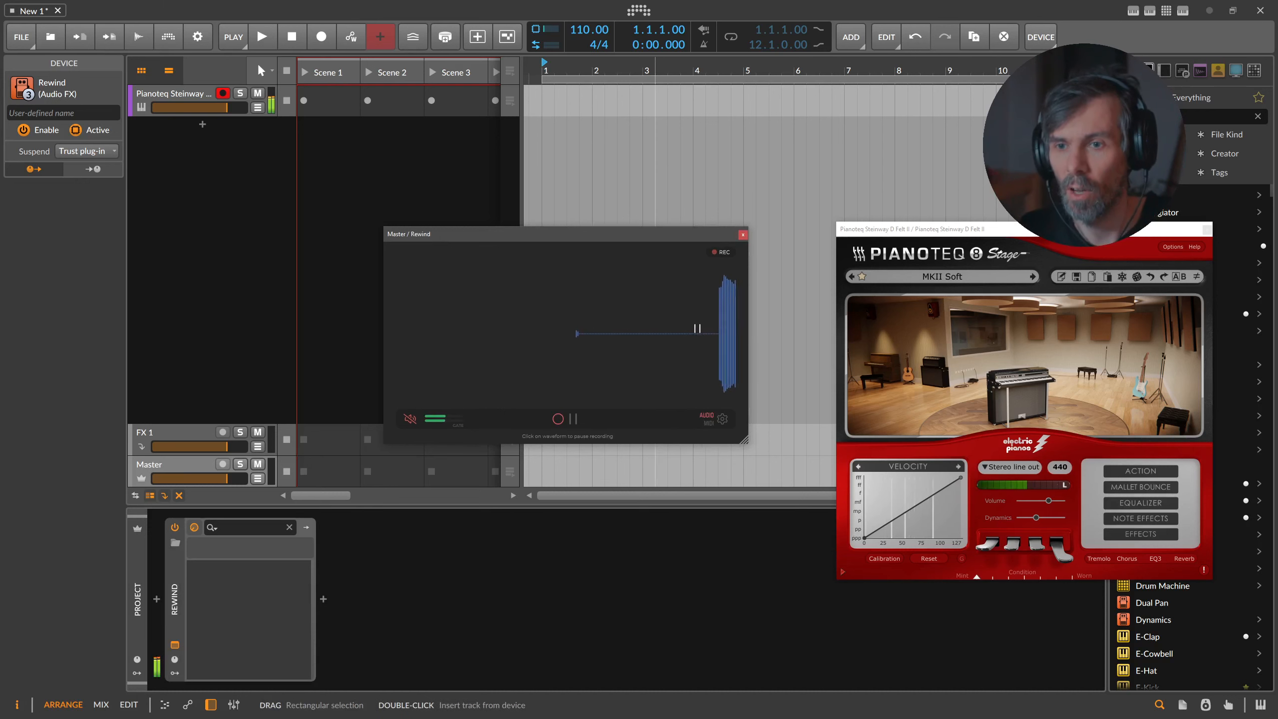
click(408, 420)
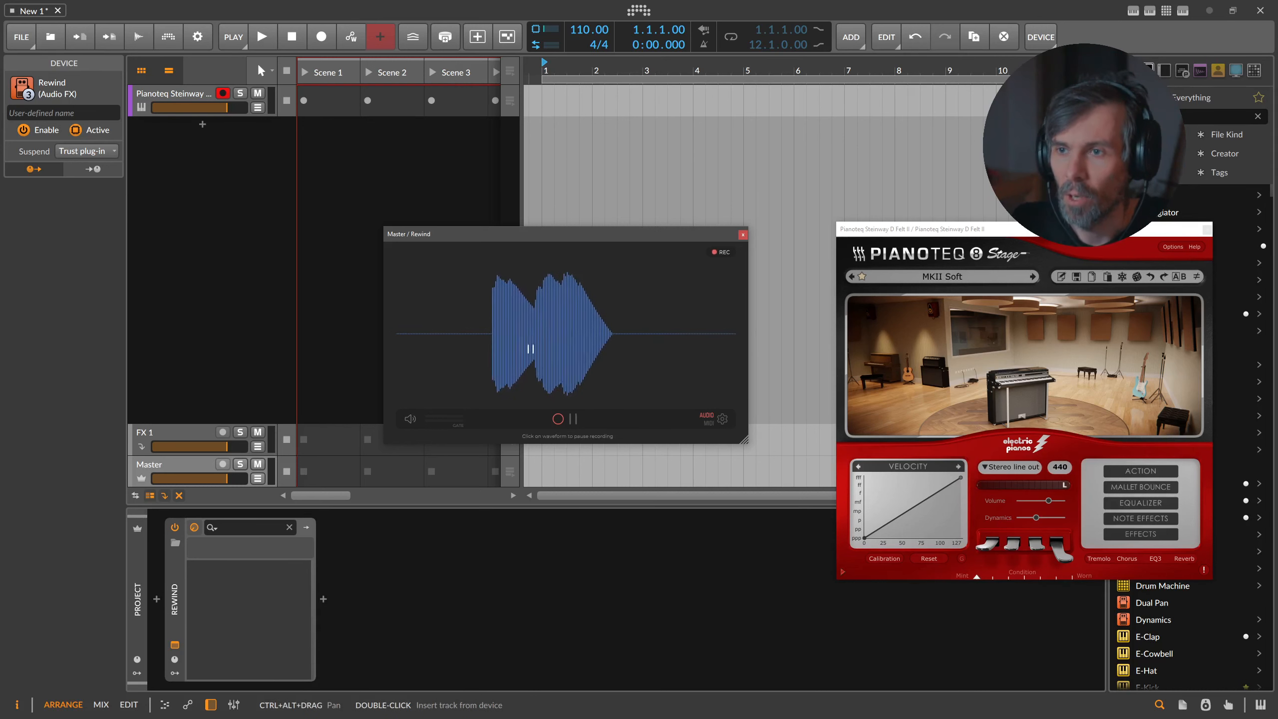
Pause Rewind's capture and place the whole recorded piano phrase on a new Sampler track below the piano track
click(525, 333)
drag(514, 397, 500, 397)
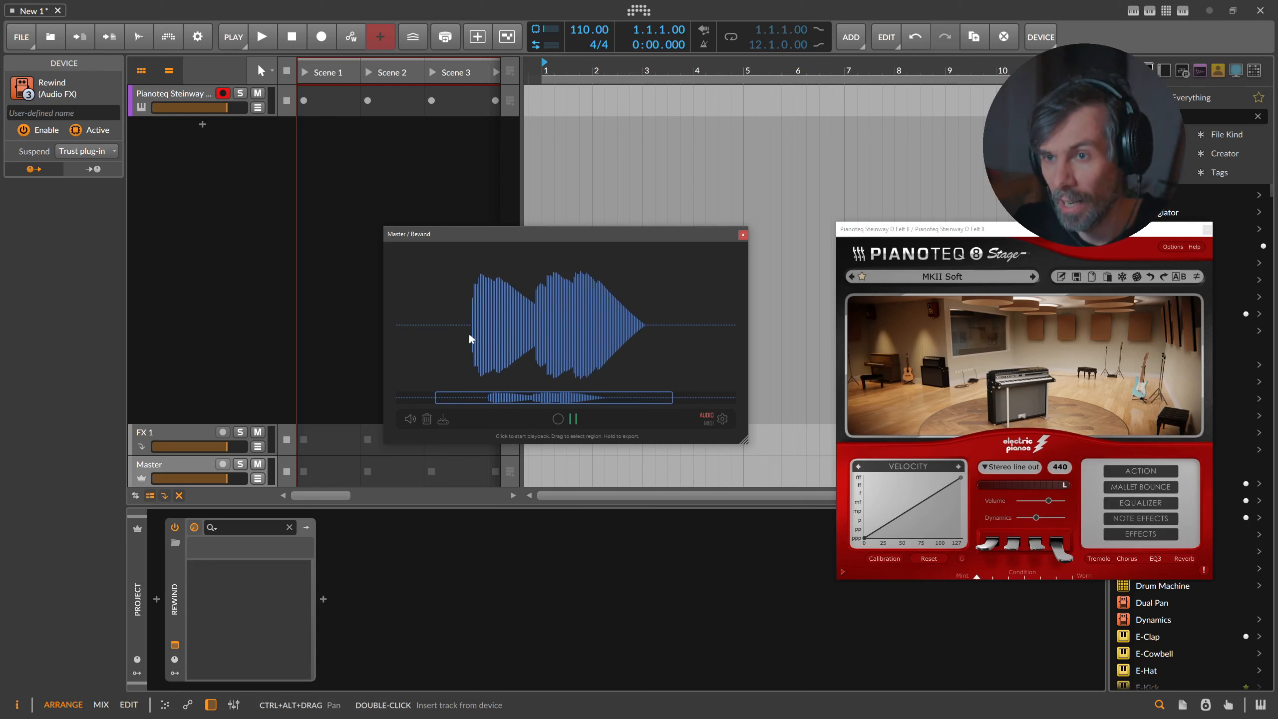
drag(468, 332, 652, 332)
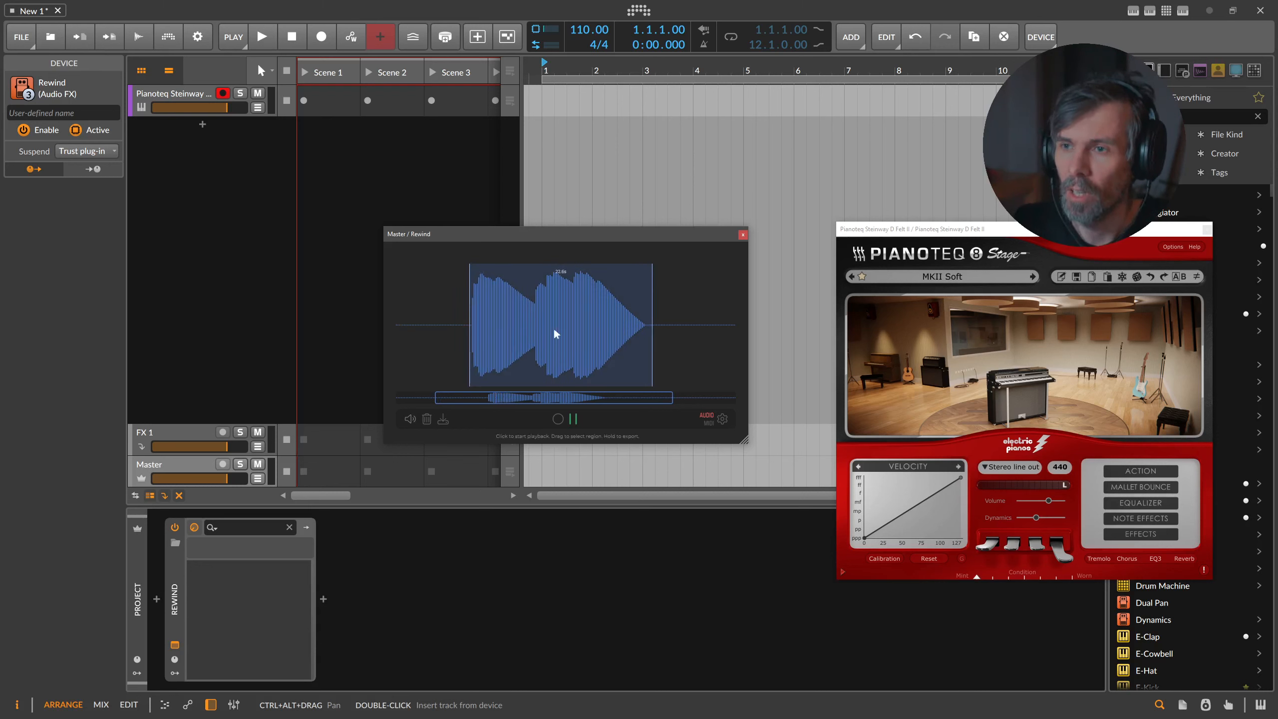
drag(553, 327, 165, 128)
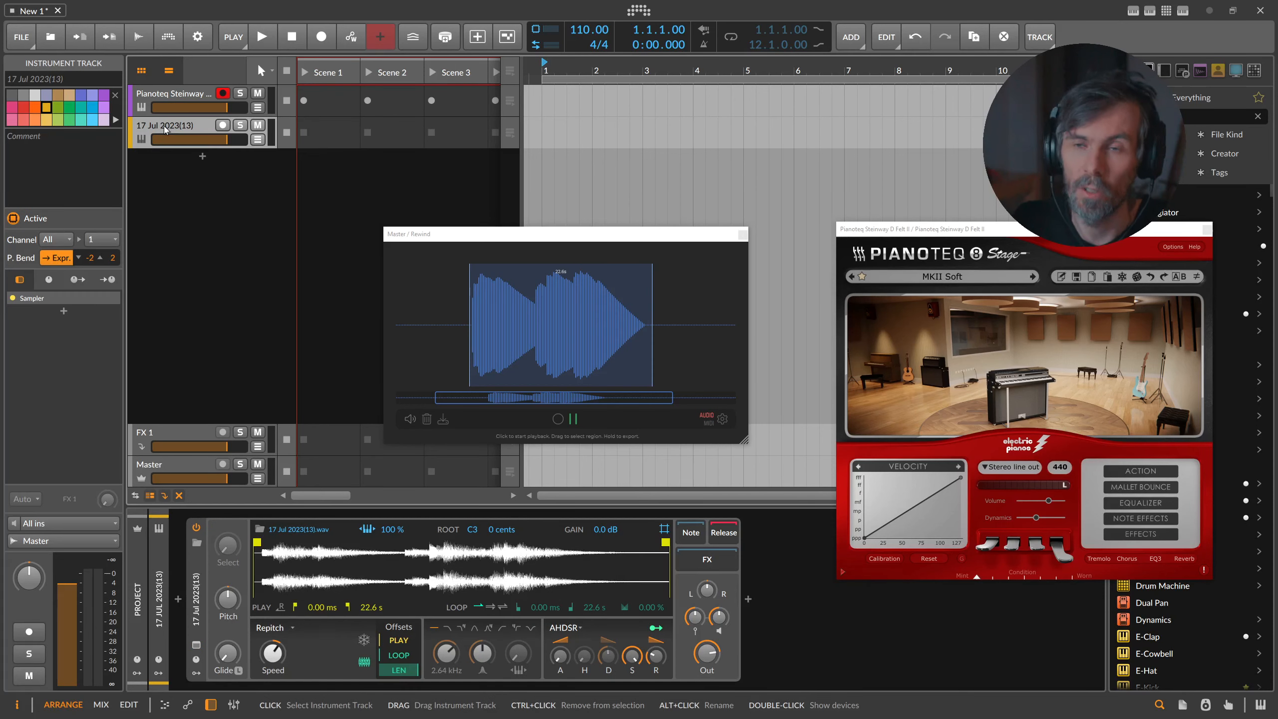
Delete the new Sampler track below the piano track
click(193, 589)
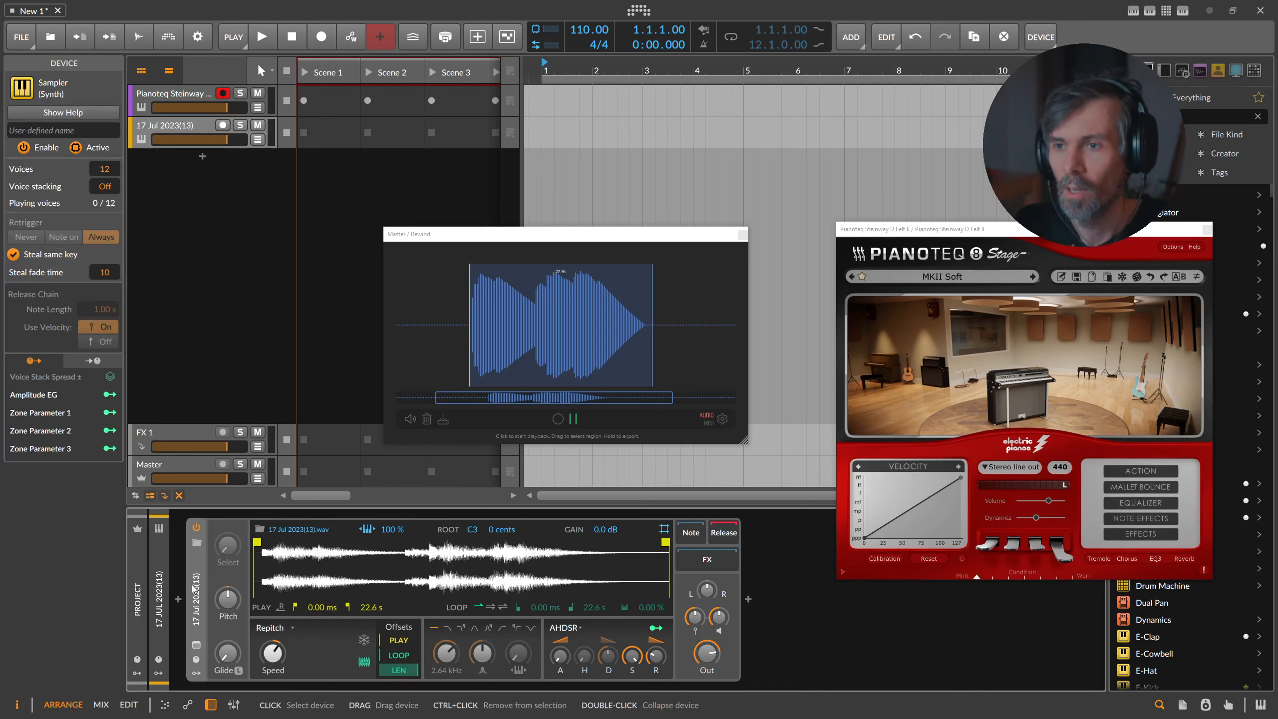
click(176, 126)
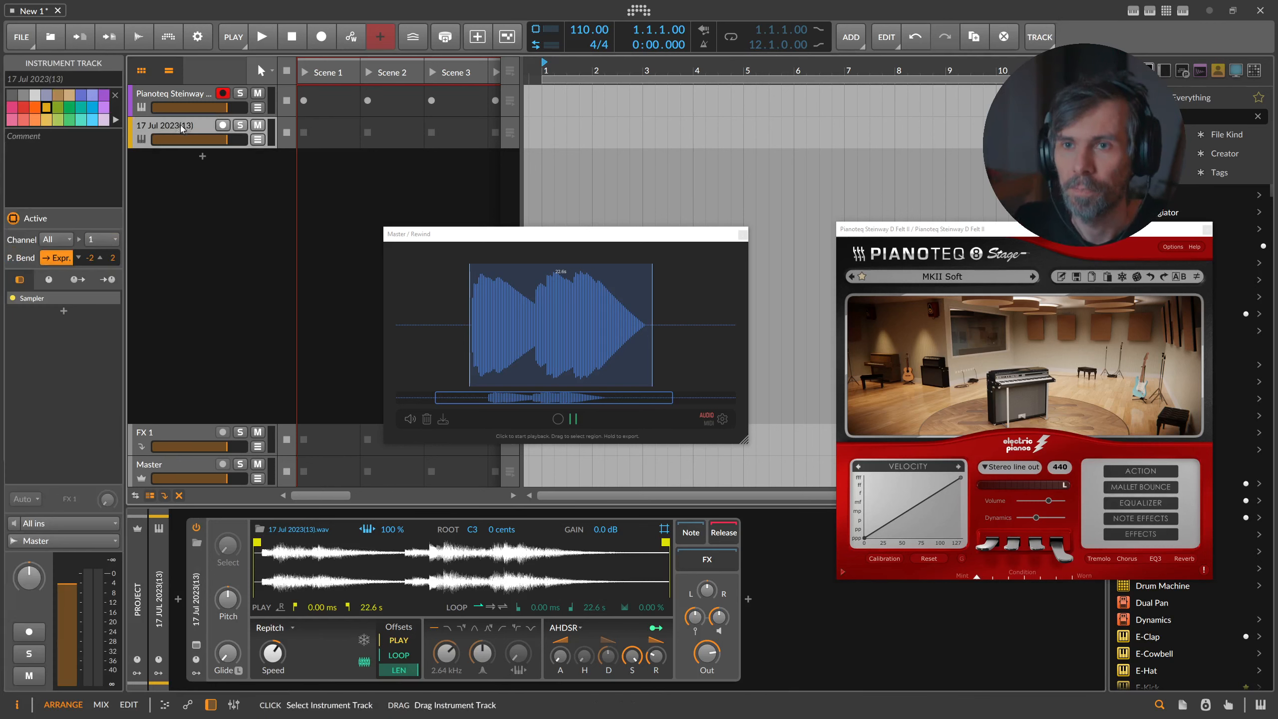
key(Delete)
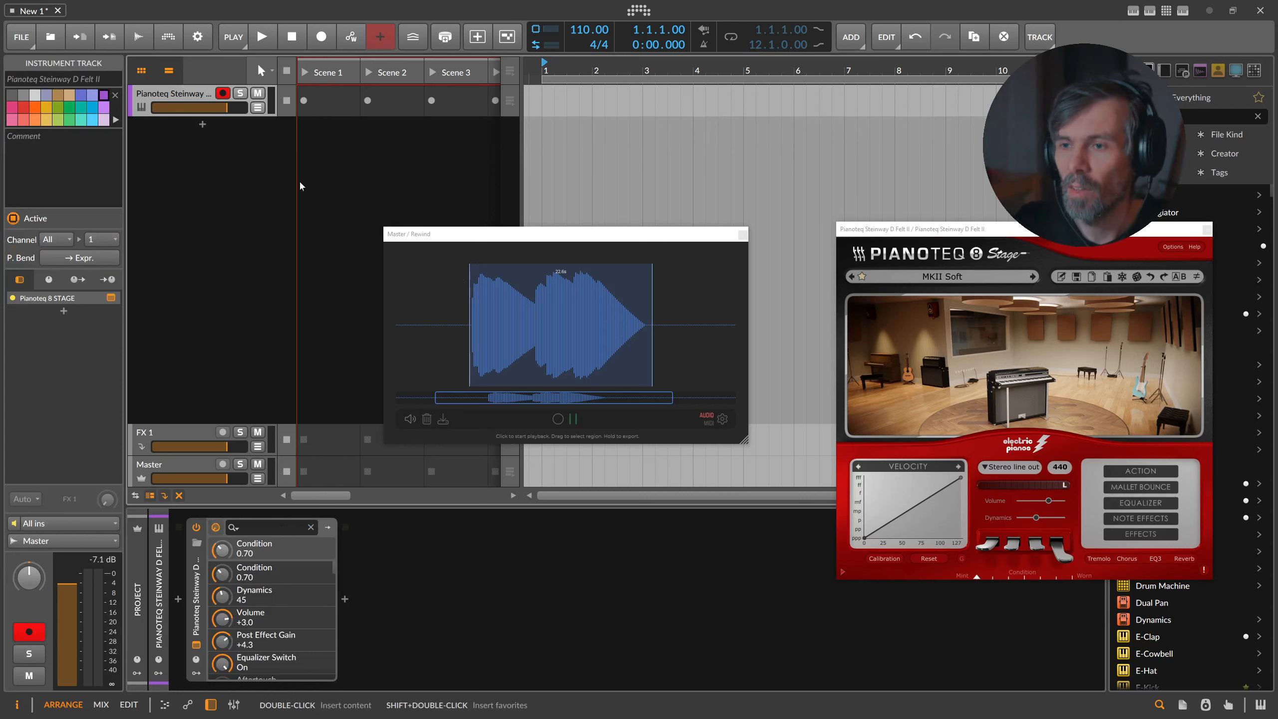
Resume Rewind's recording and enable MIDI capture with KeyStep Pro MIDI IN as the input device
click(558, 420)
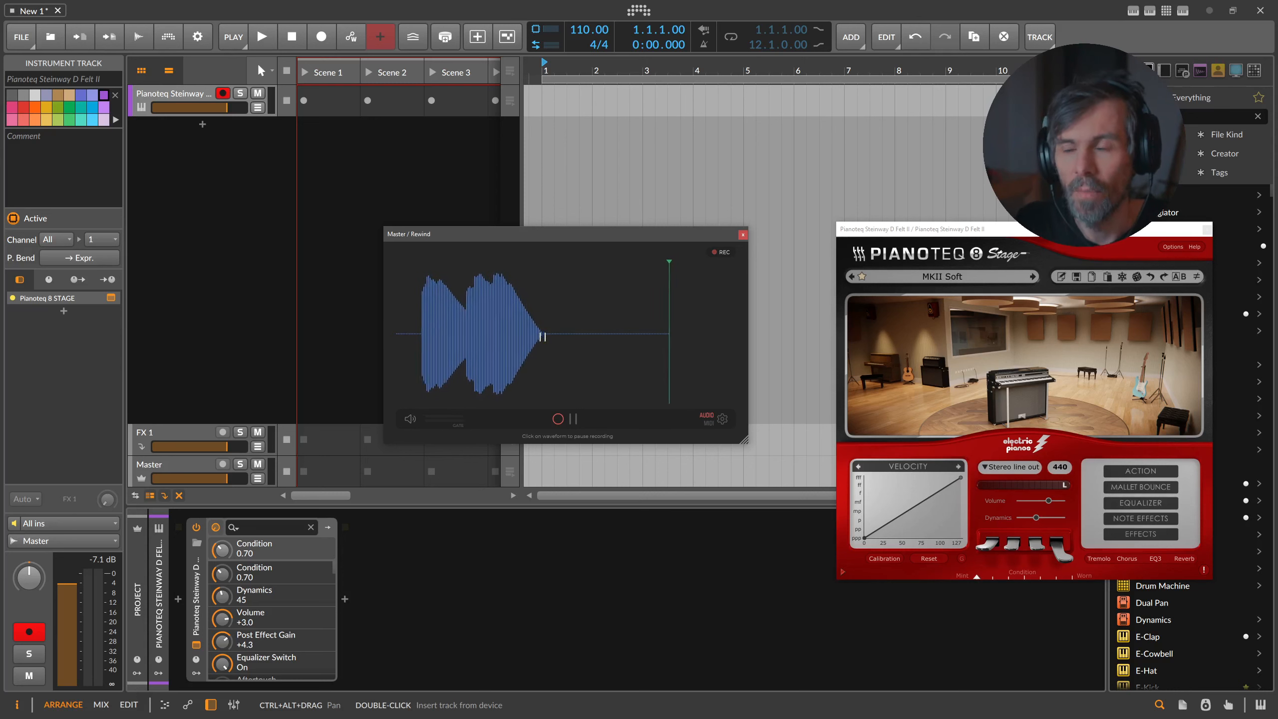
click(707, 425)
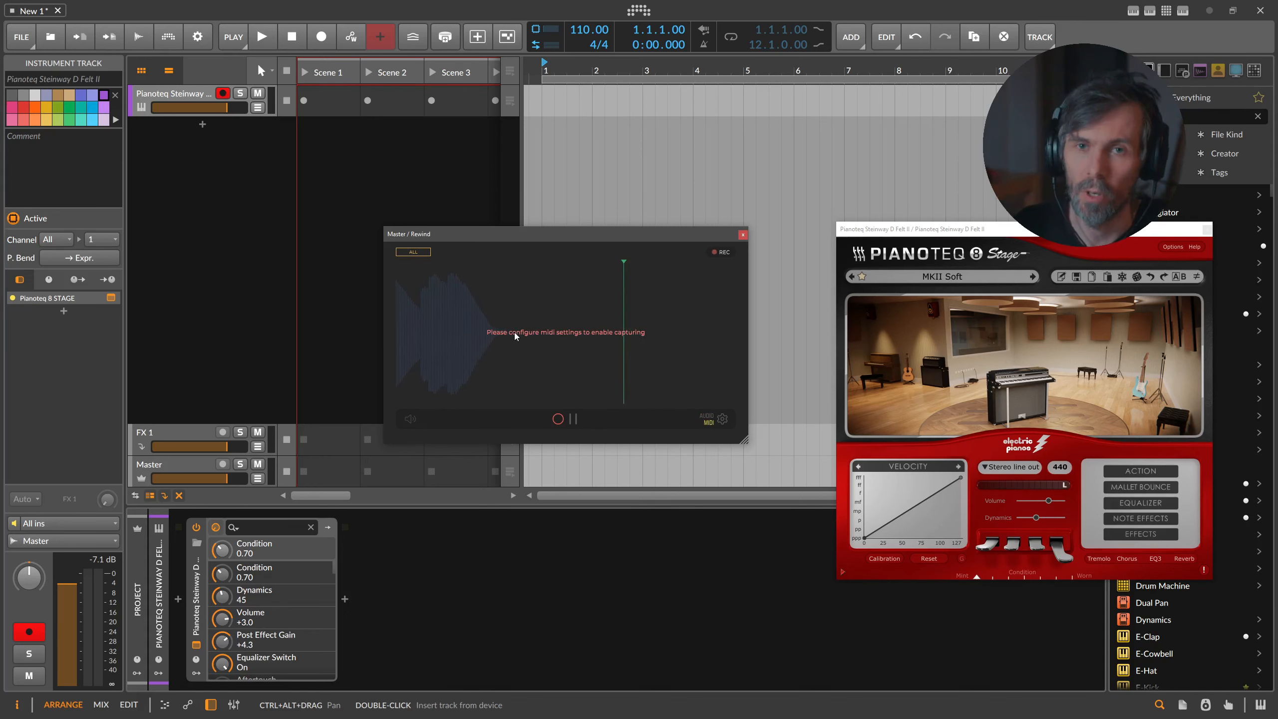
click(722, 419)
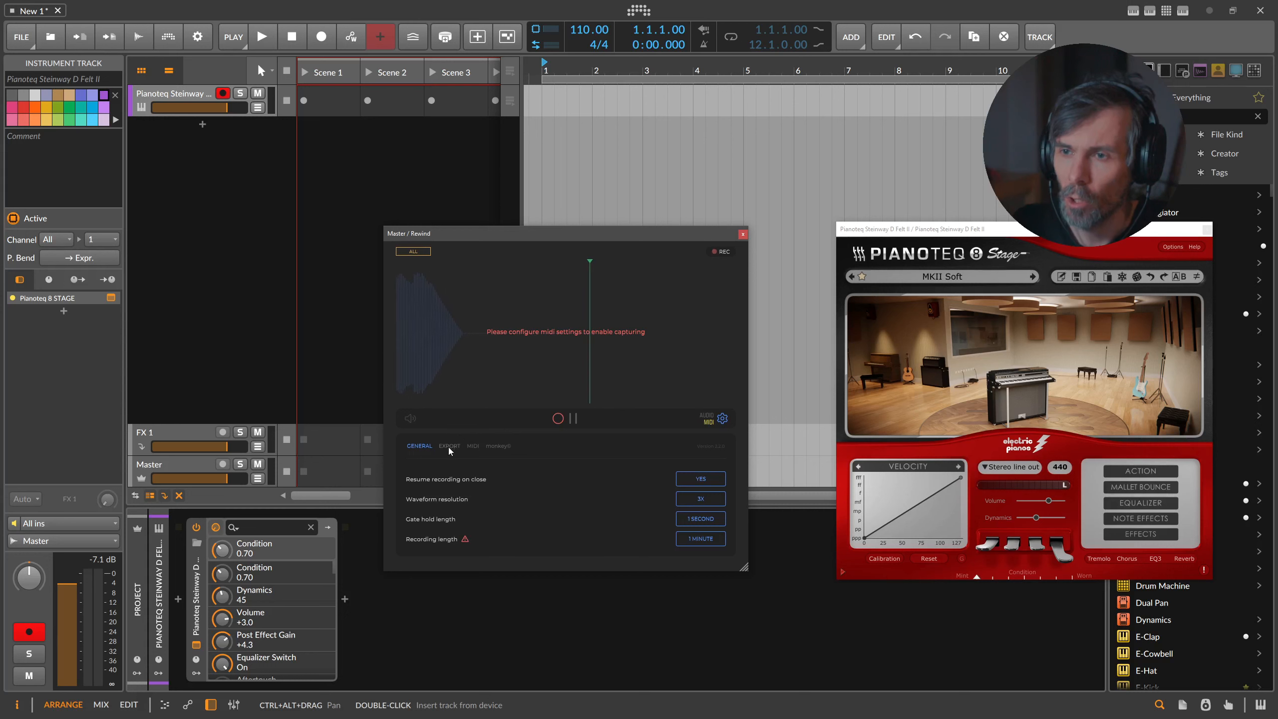
click(474, 446)
click(488, 476)
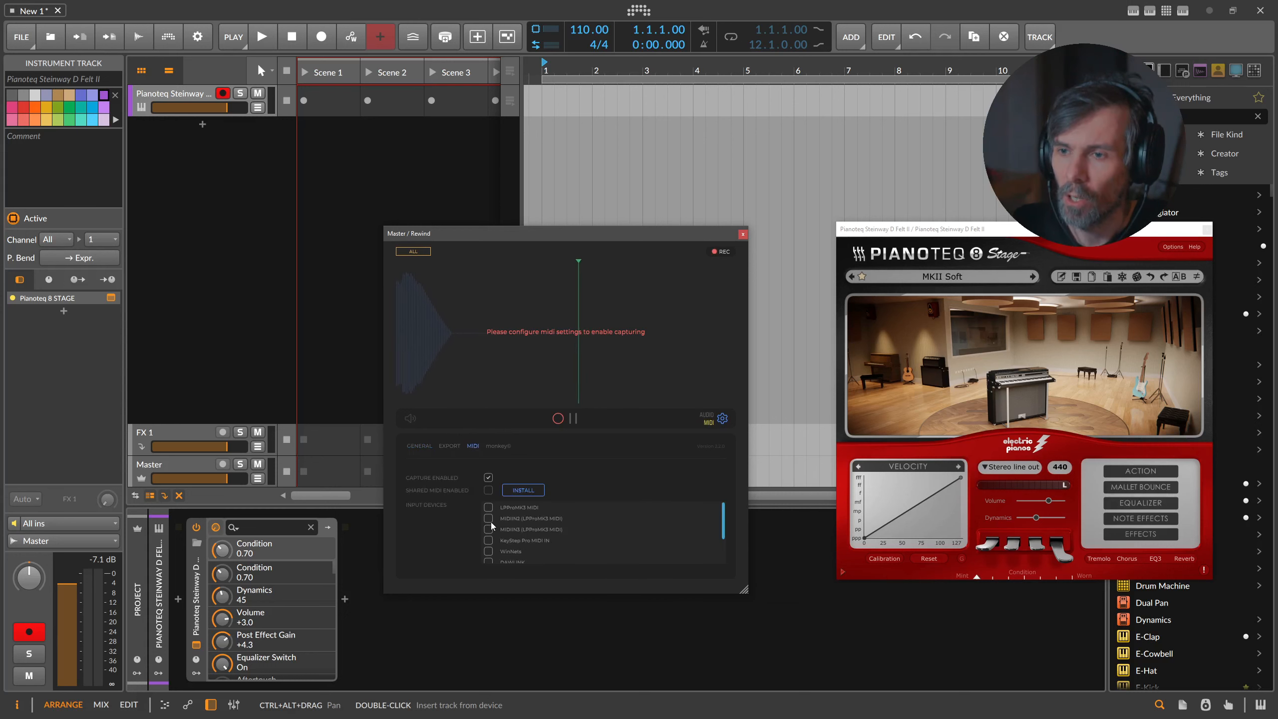
click(488, 542)
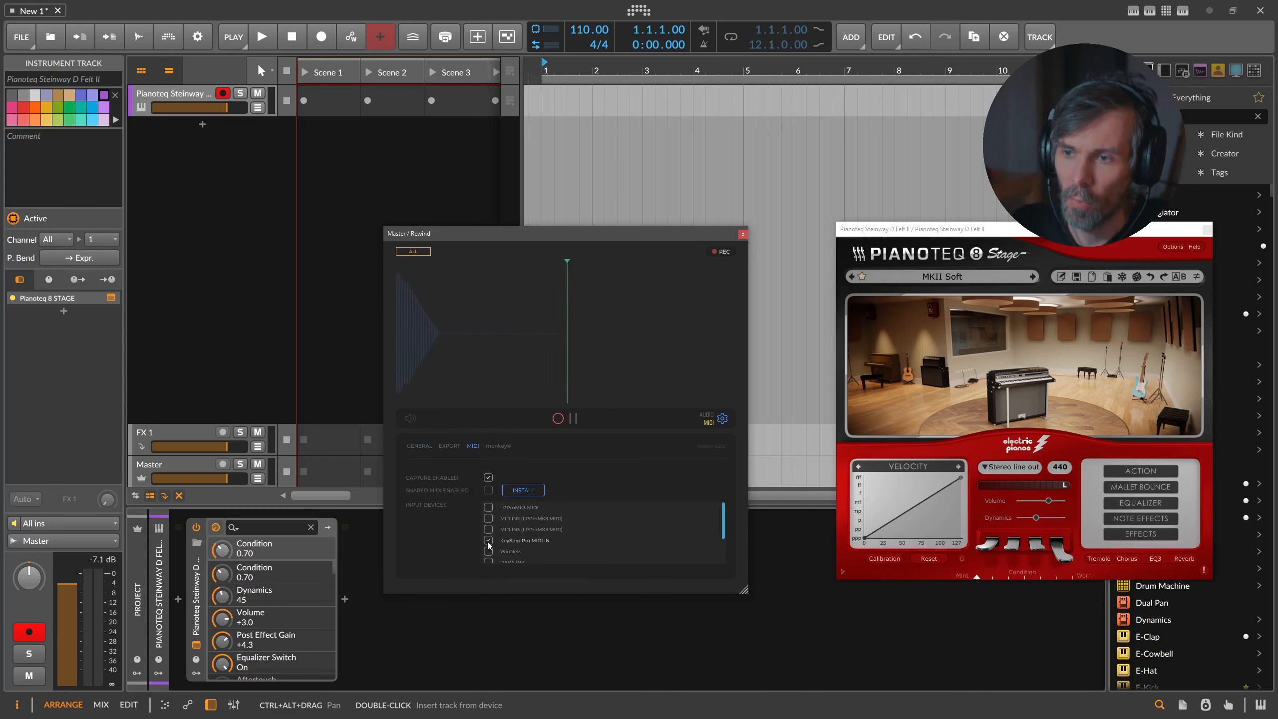
click(722, 419)
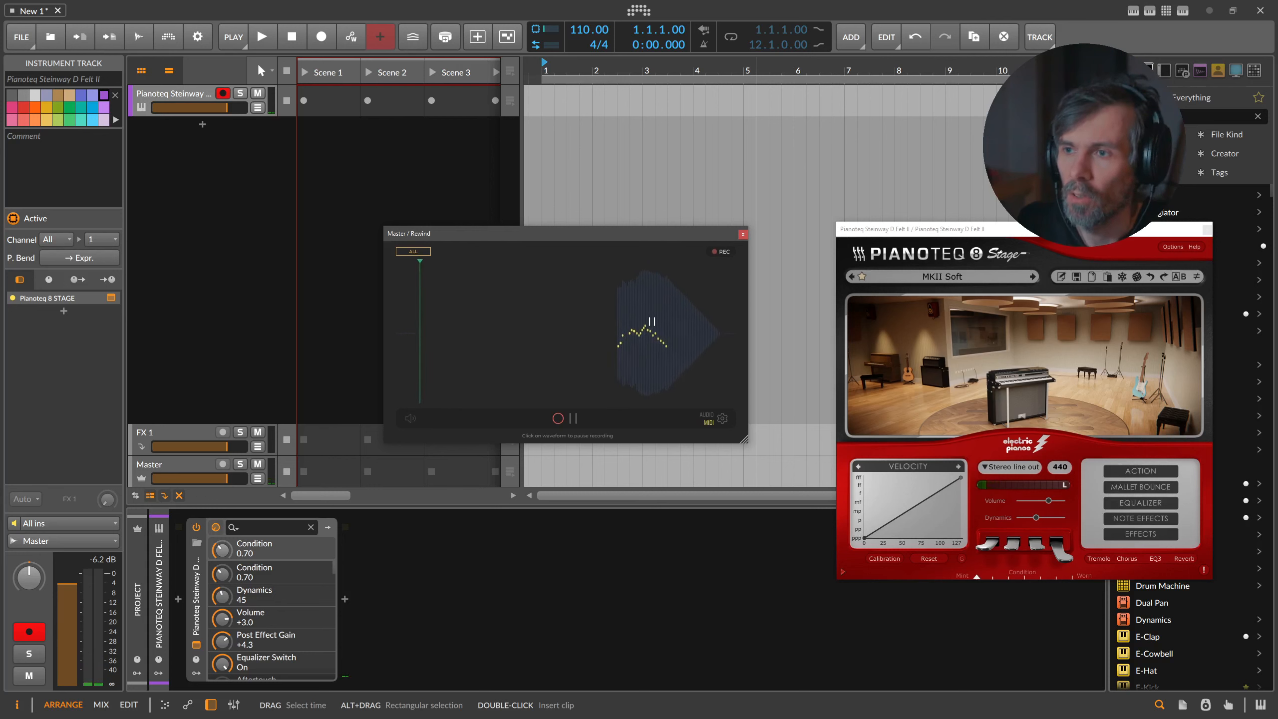
Pause Rewind and place the captured phrase's audio waveform on a new arranger track at bar 1
click(652, 321)
drag(617, 401, 685, 400)
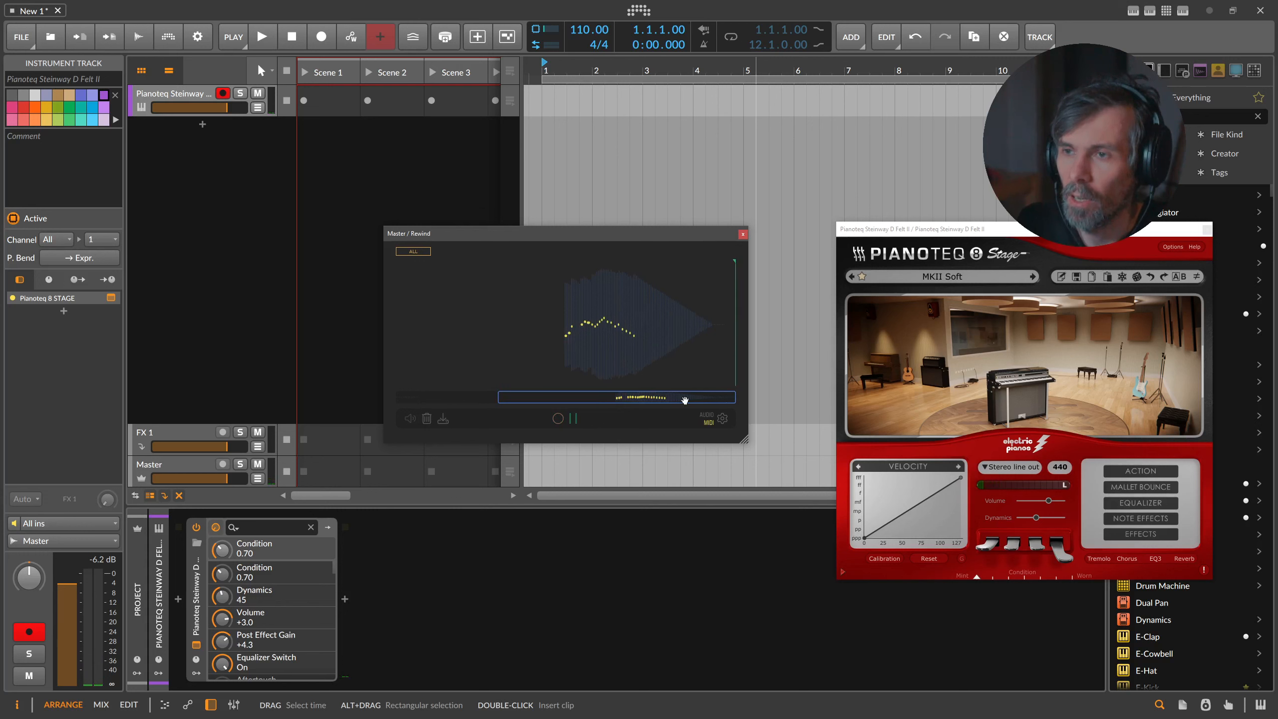
click(707, 418)
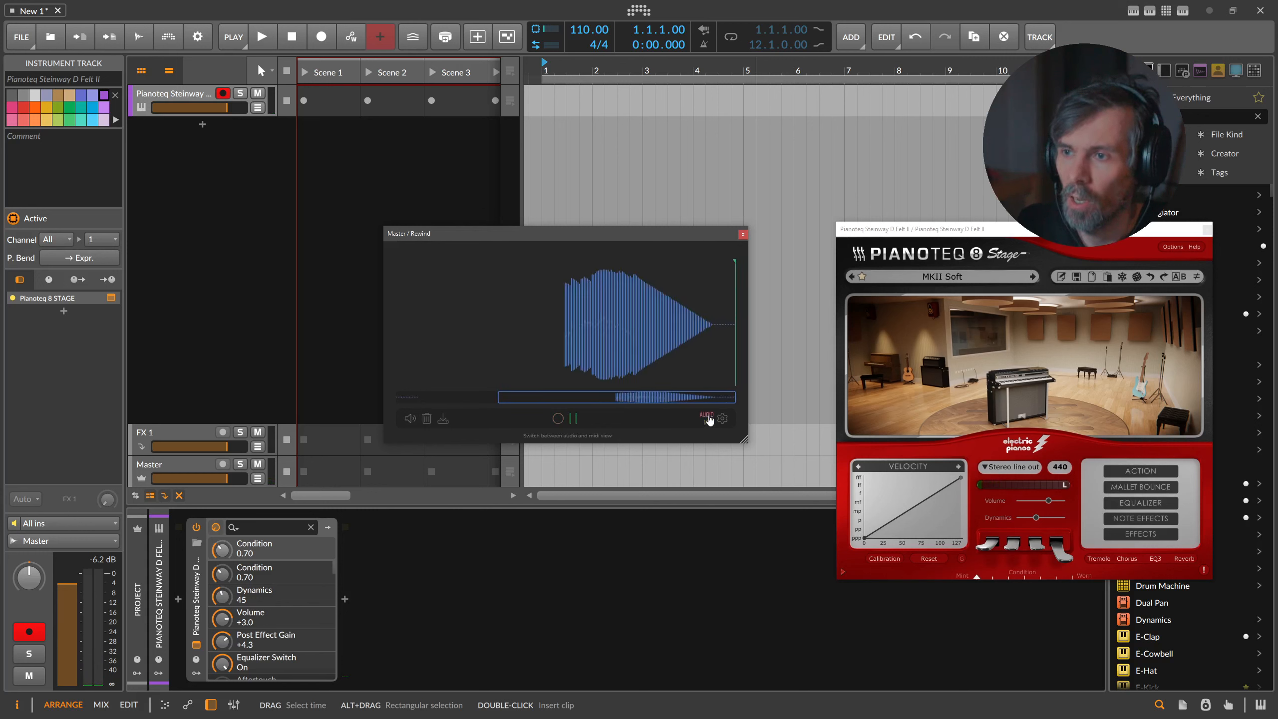
drag(567, 338, 722, 346)
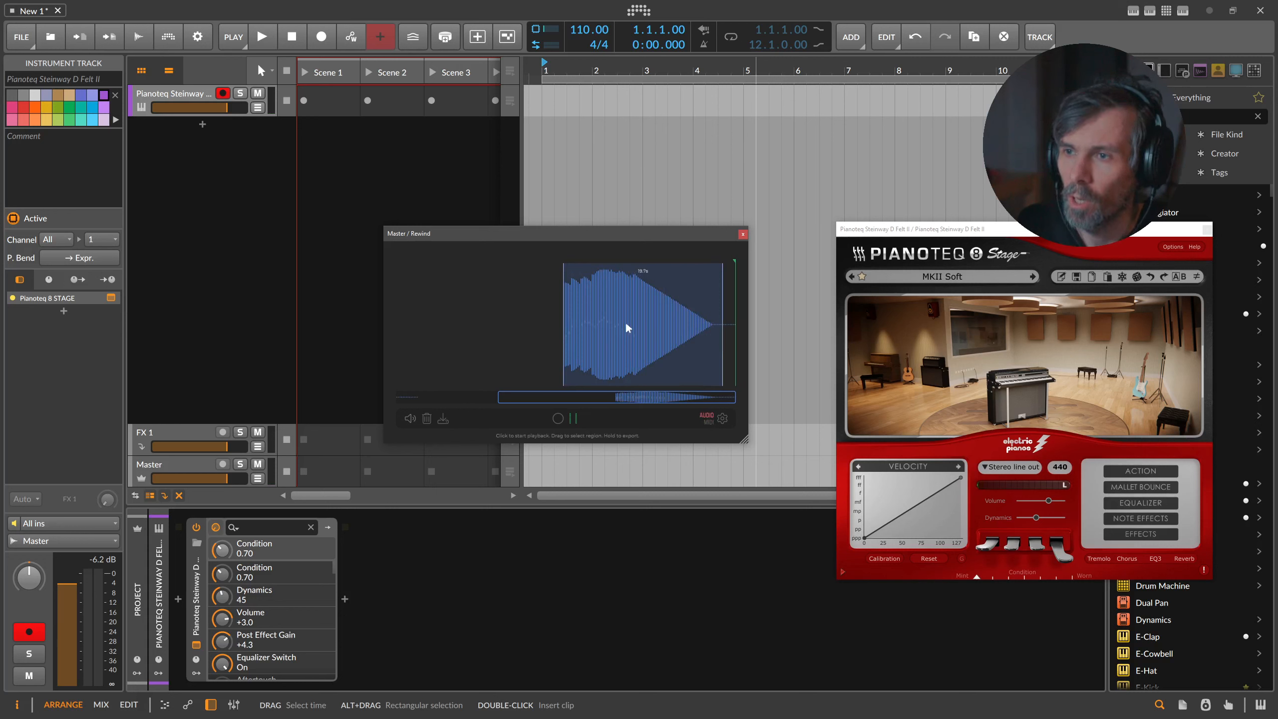
drag(625, 321, 545, 130)
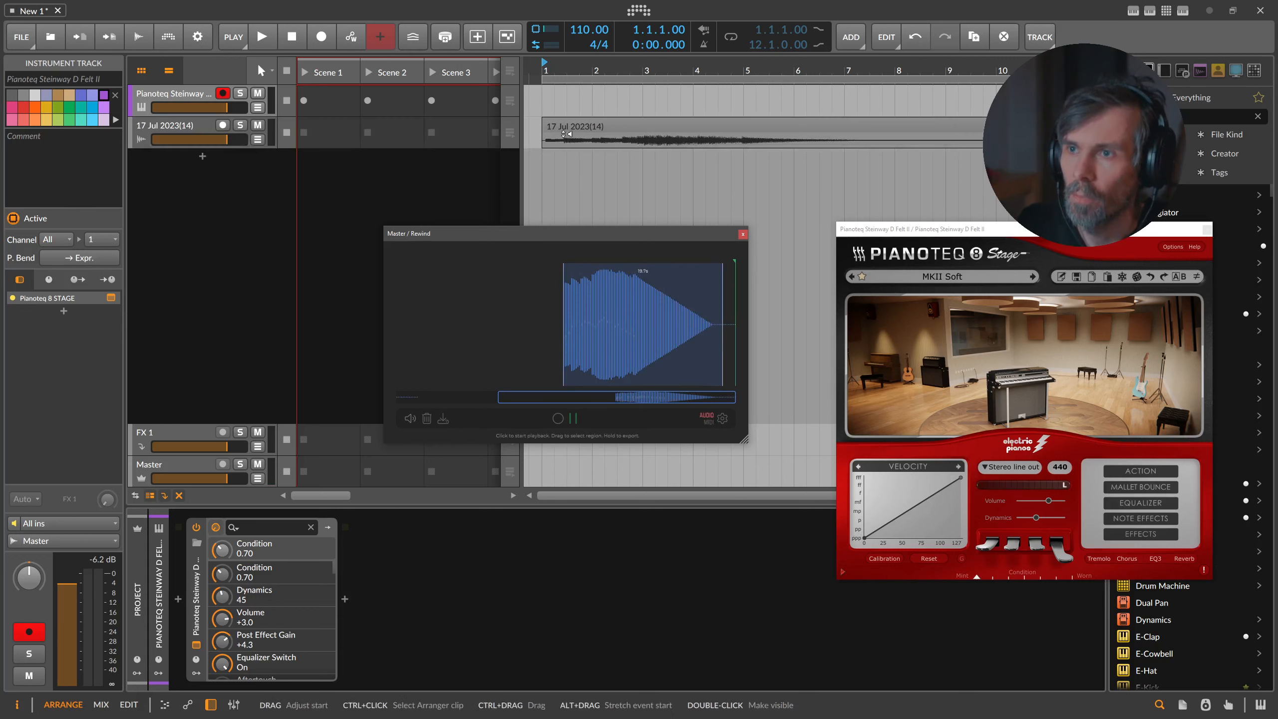
Switch Rewind to MIDI and place the same selection as a note clip on the piano track at bar 1
click(710, 422)
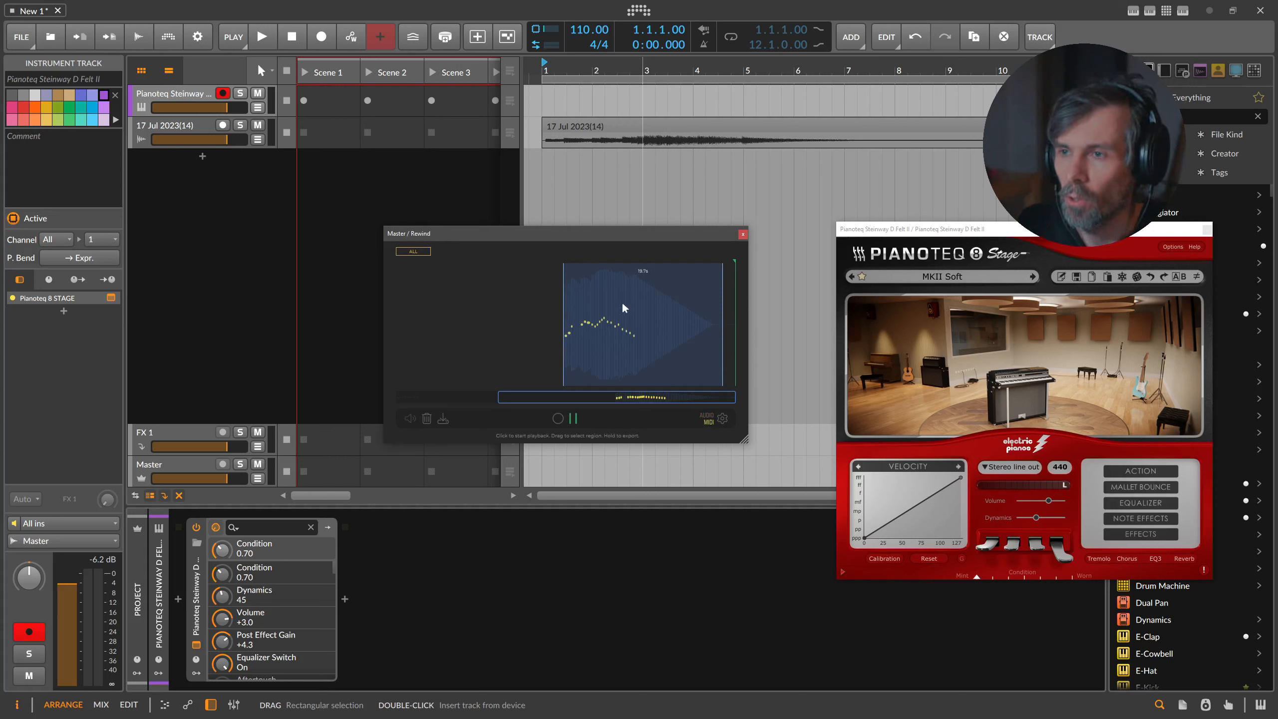
drag(623, 308, 547, 101)
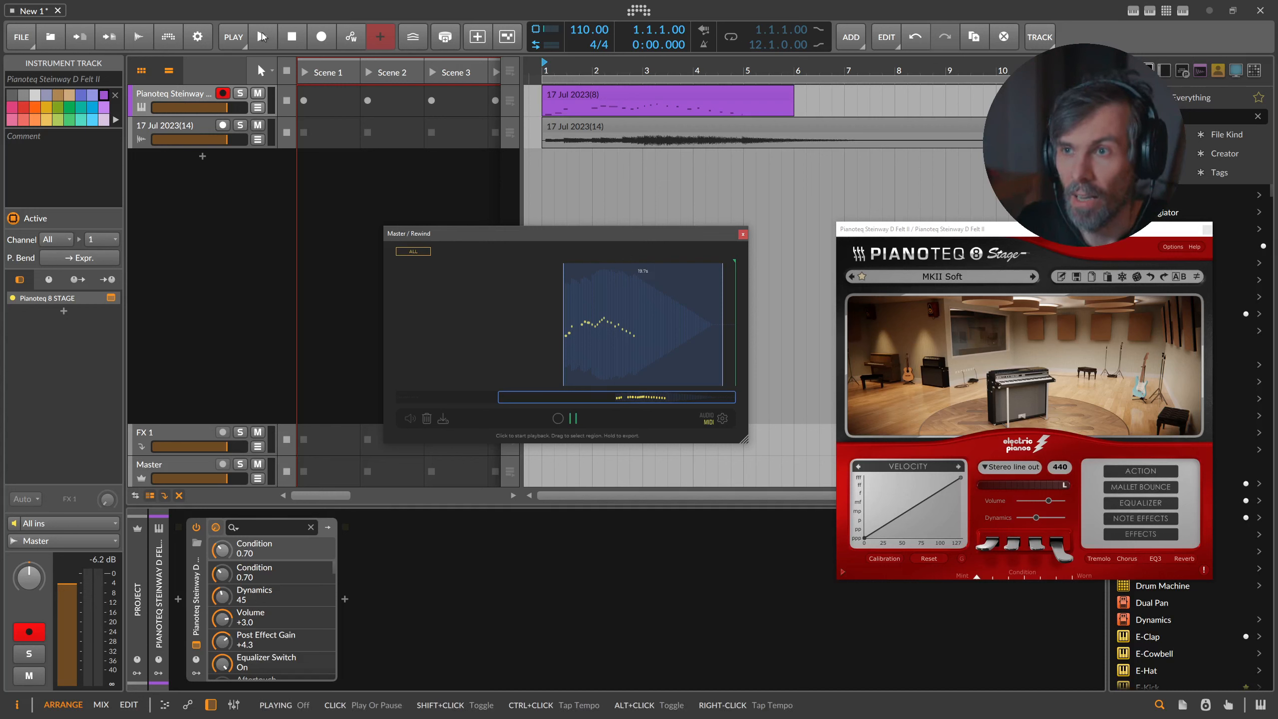
click(197, 95)
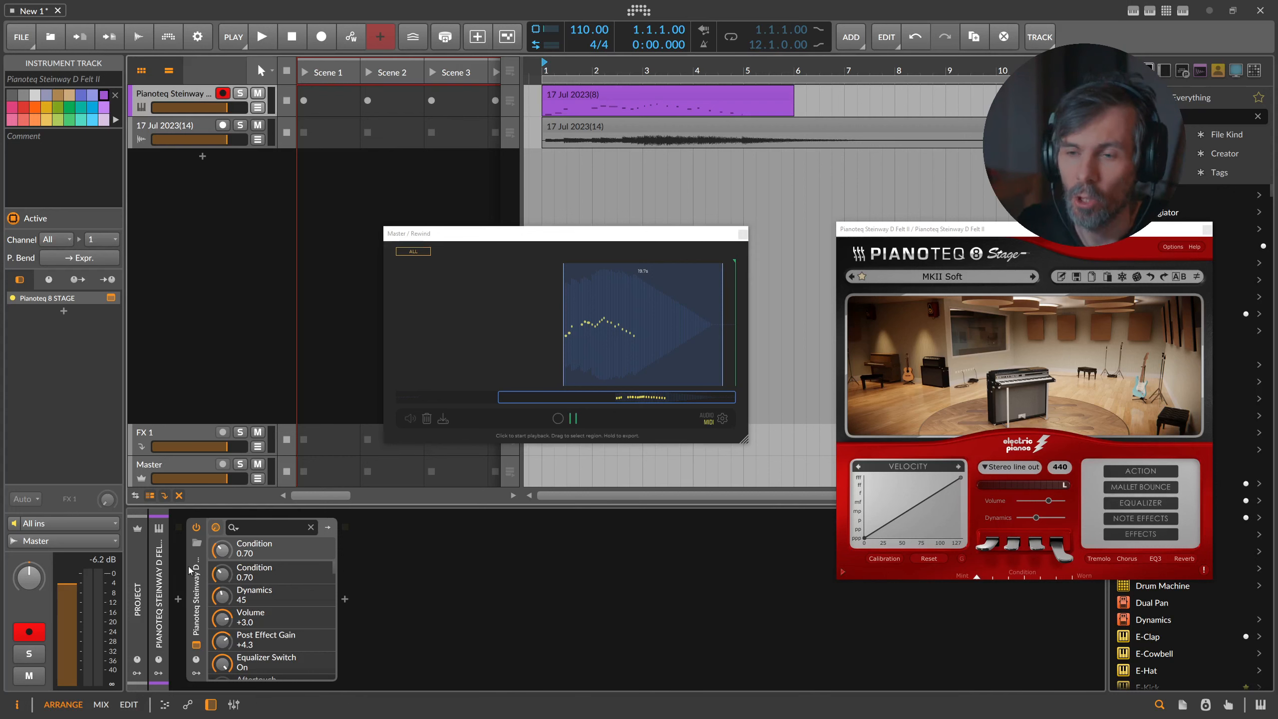
Play the MIDI and audio clips together, briefly solo the audio track for comparison, and stop playback
click(188, 127)
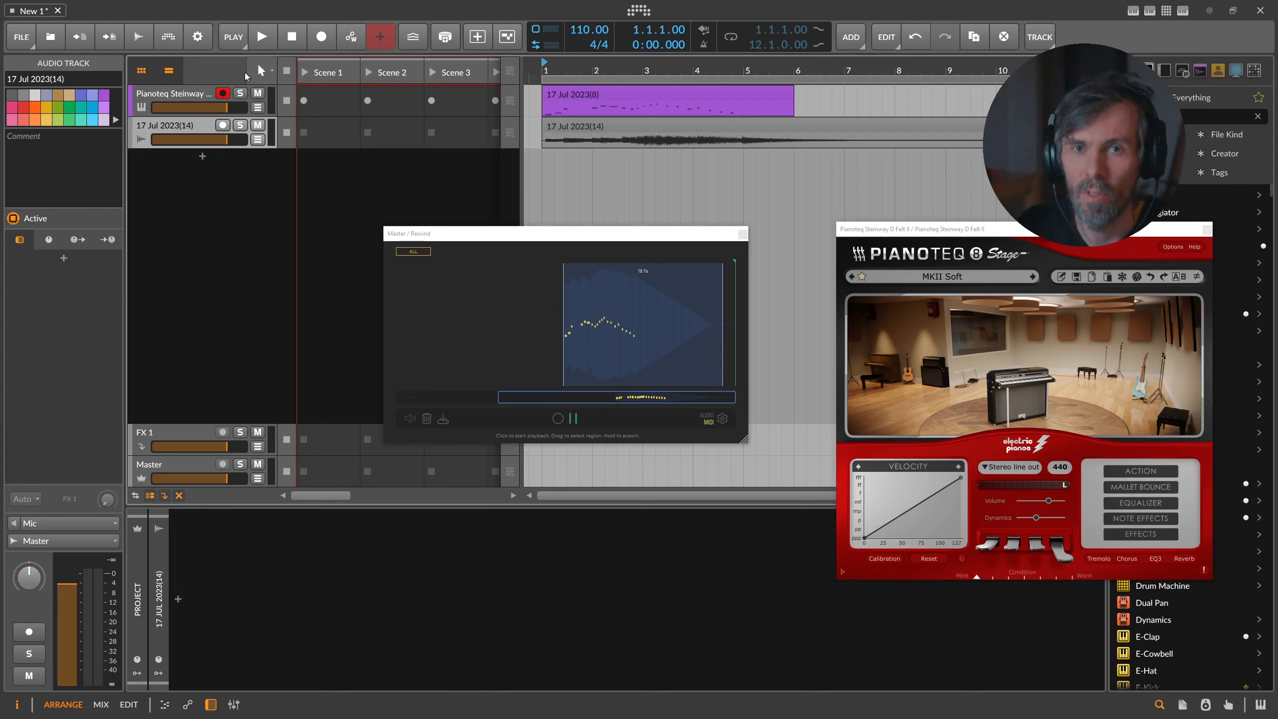
click(262, 41)
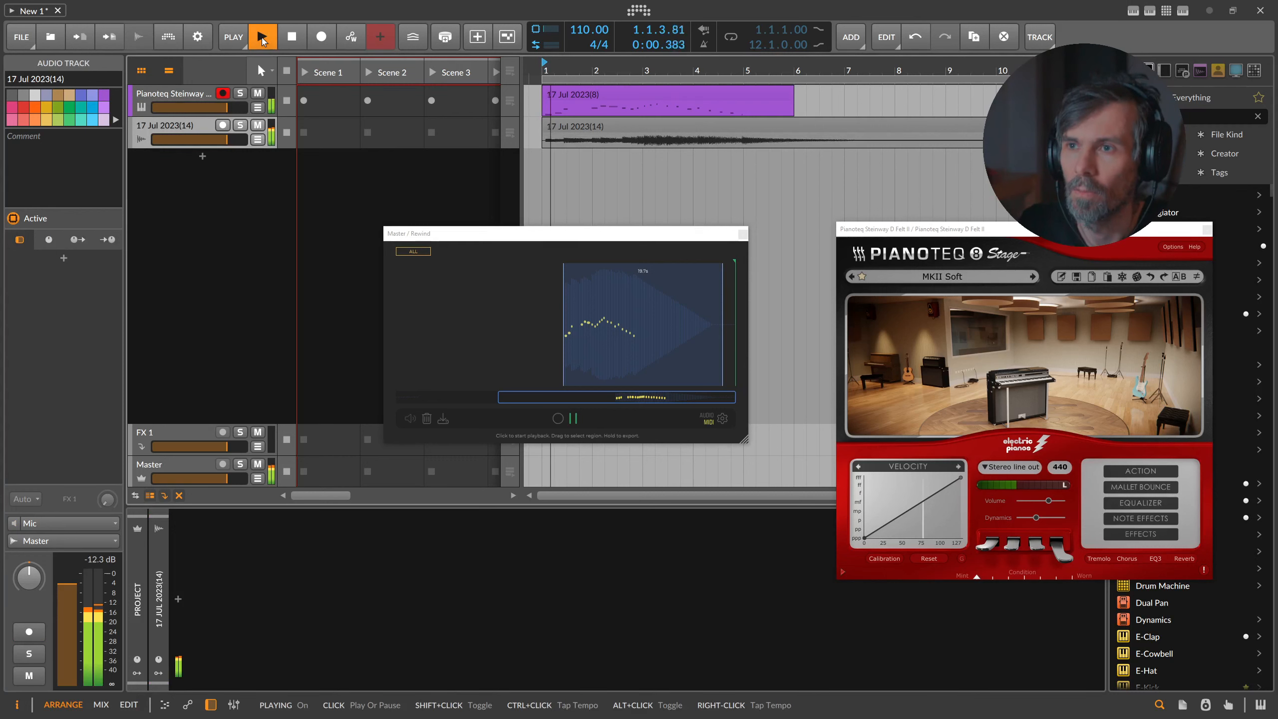
click(240, 125)
click(240, 124)
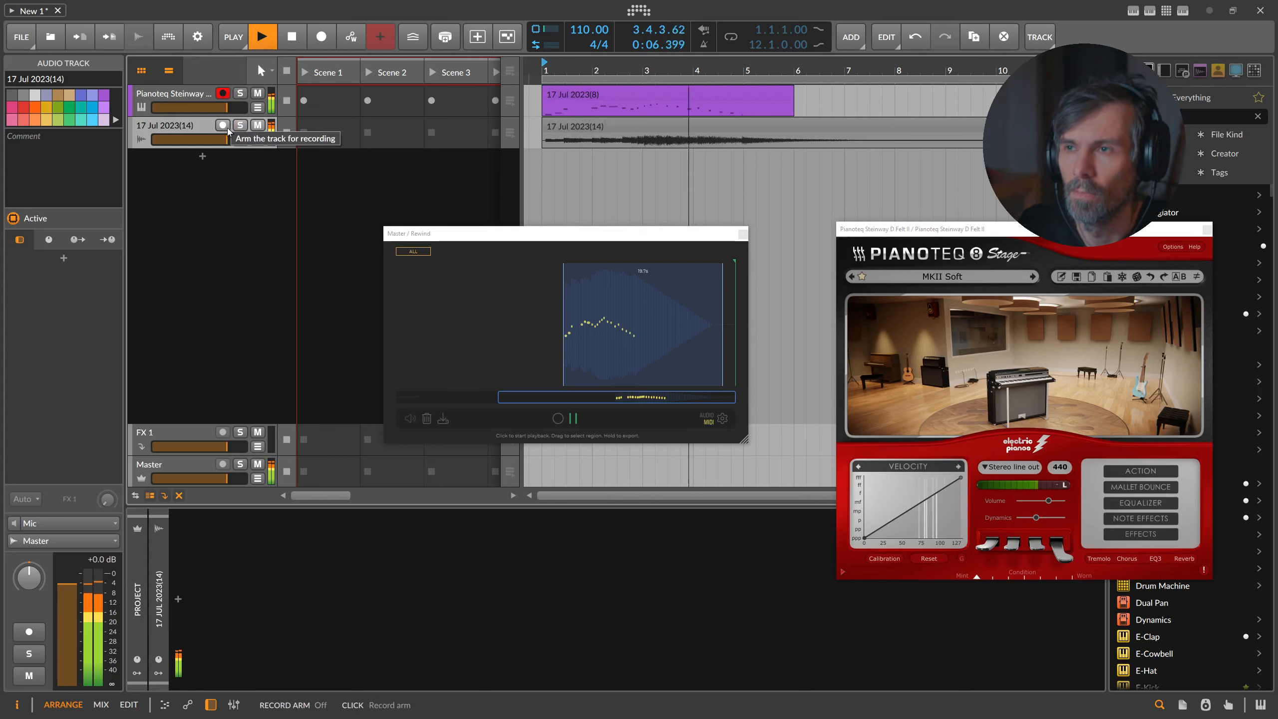
click(291, 39)
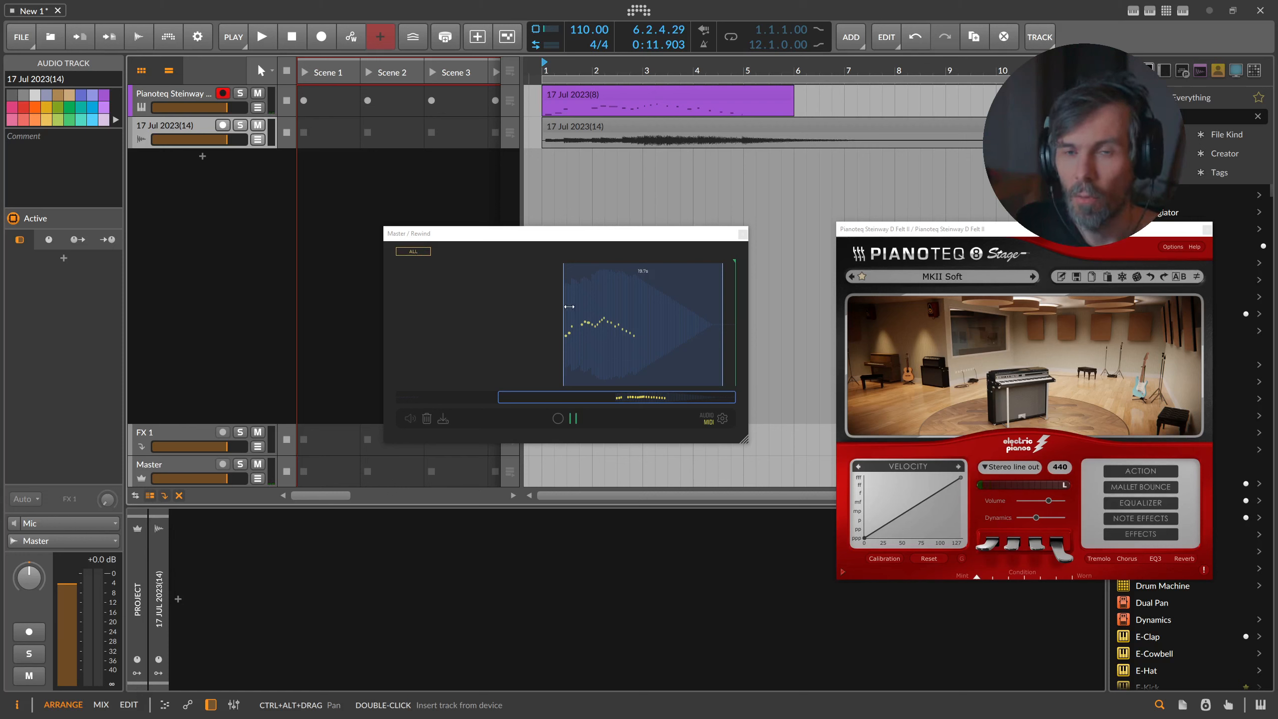
Filter Rewind's MIDI by KeyStep Pro MIDI IN and enable LPProMK3 MIDI as an additional input device in its settings
click(413, 251)
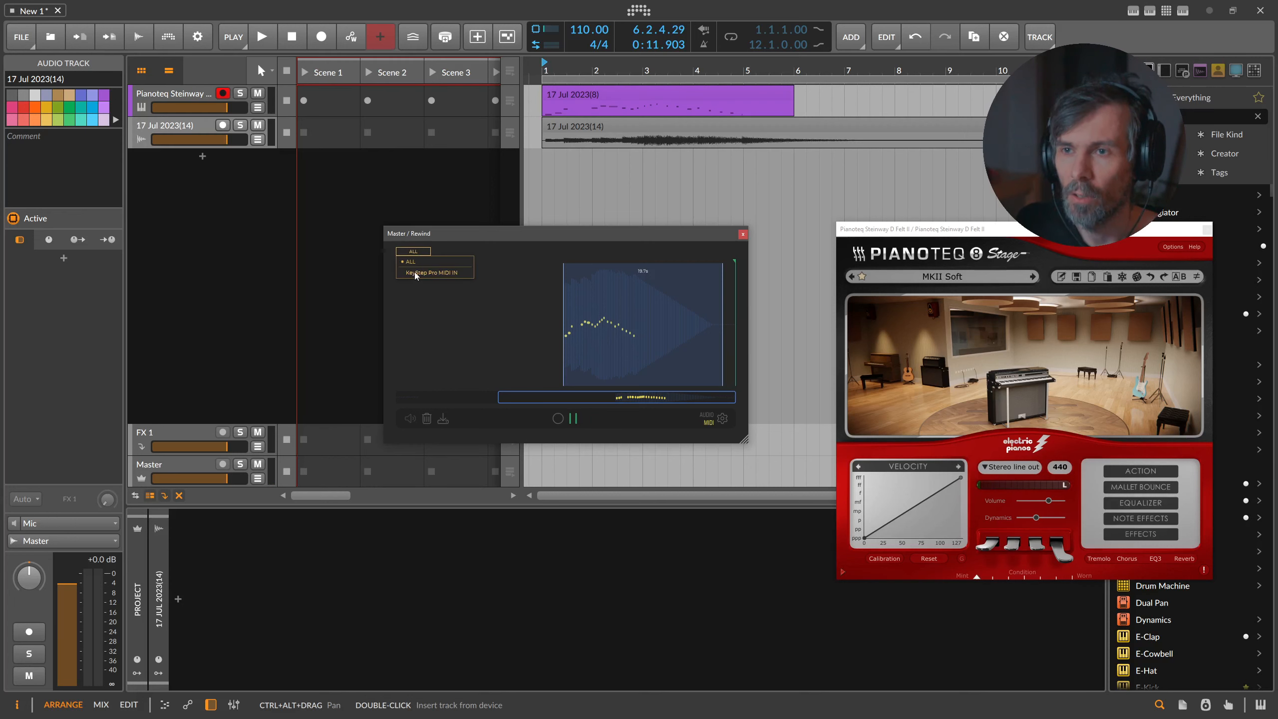
click(414, 272)
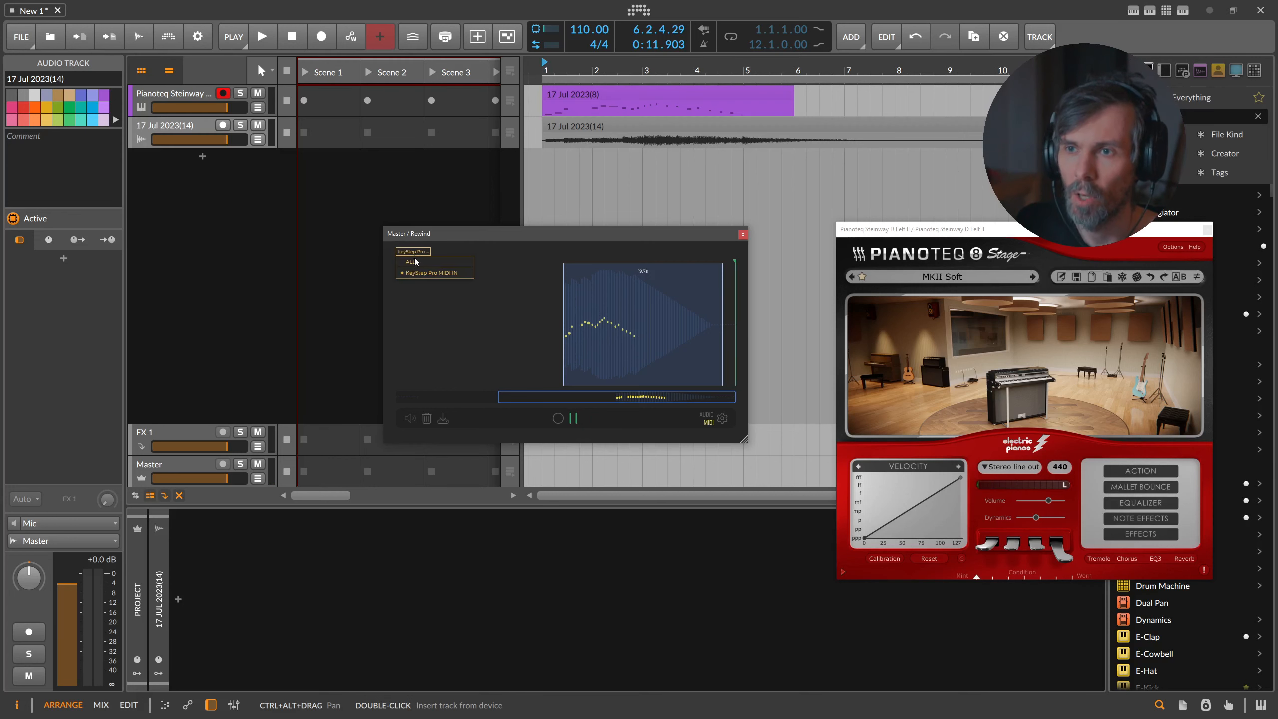
click(722, 418)
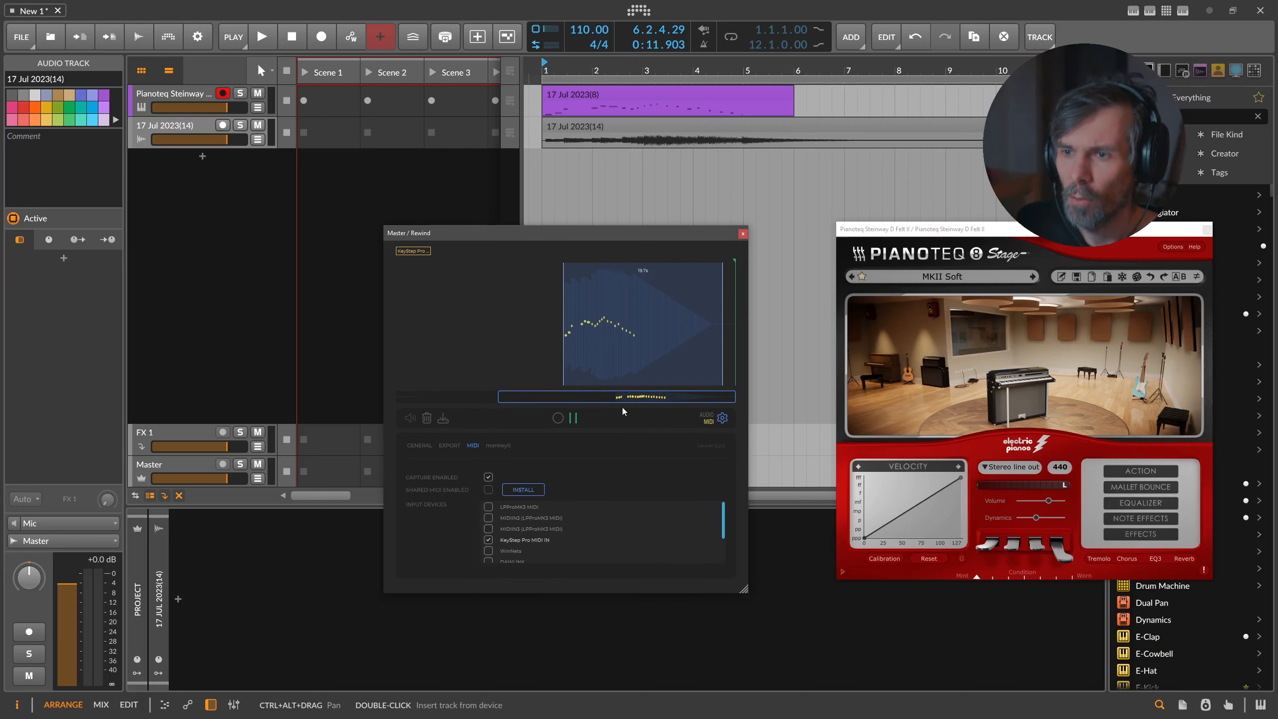
click(488, 506)
Switch the MIDI input filter between ALL and KeyStep Pro MIDI IN, finishing on ALL
click(417, 251)
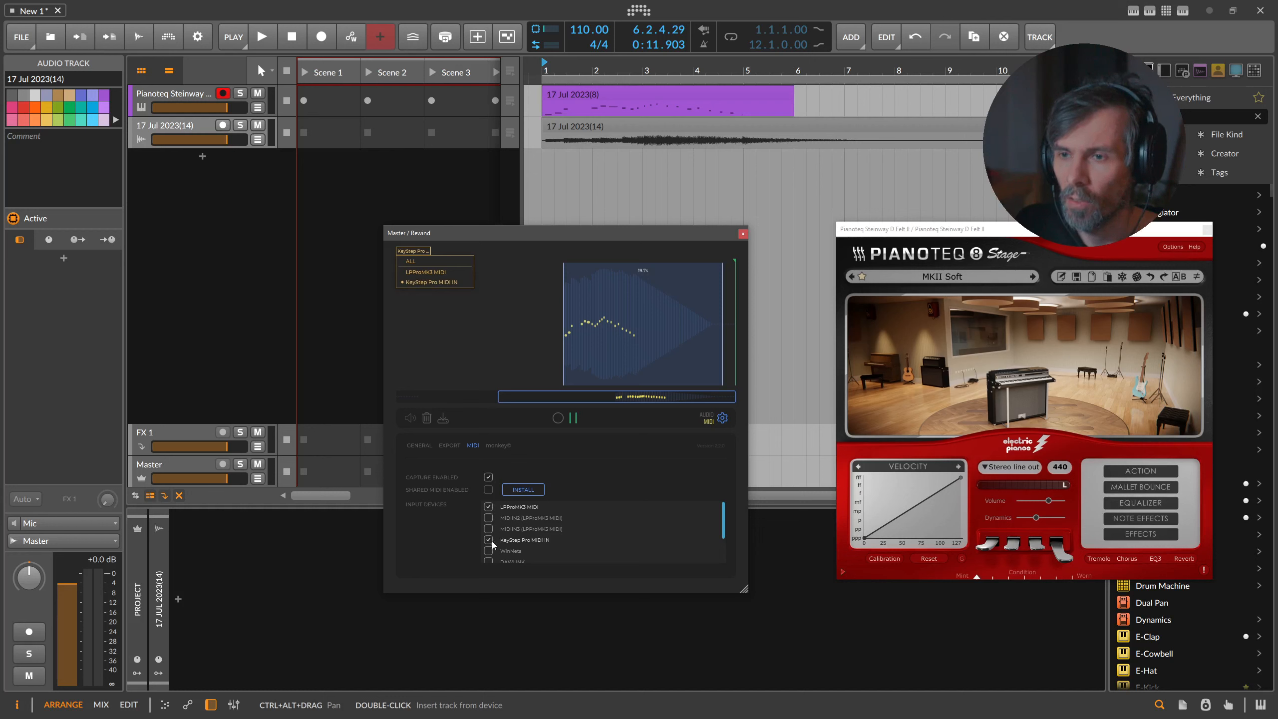
click(413, 260)
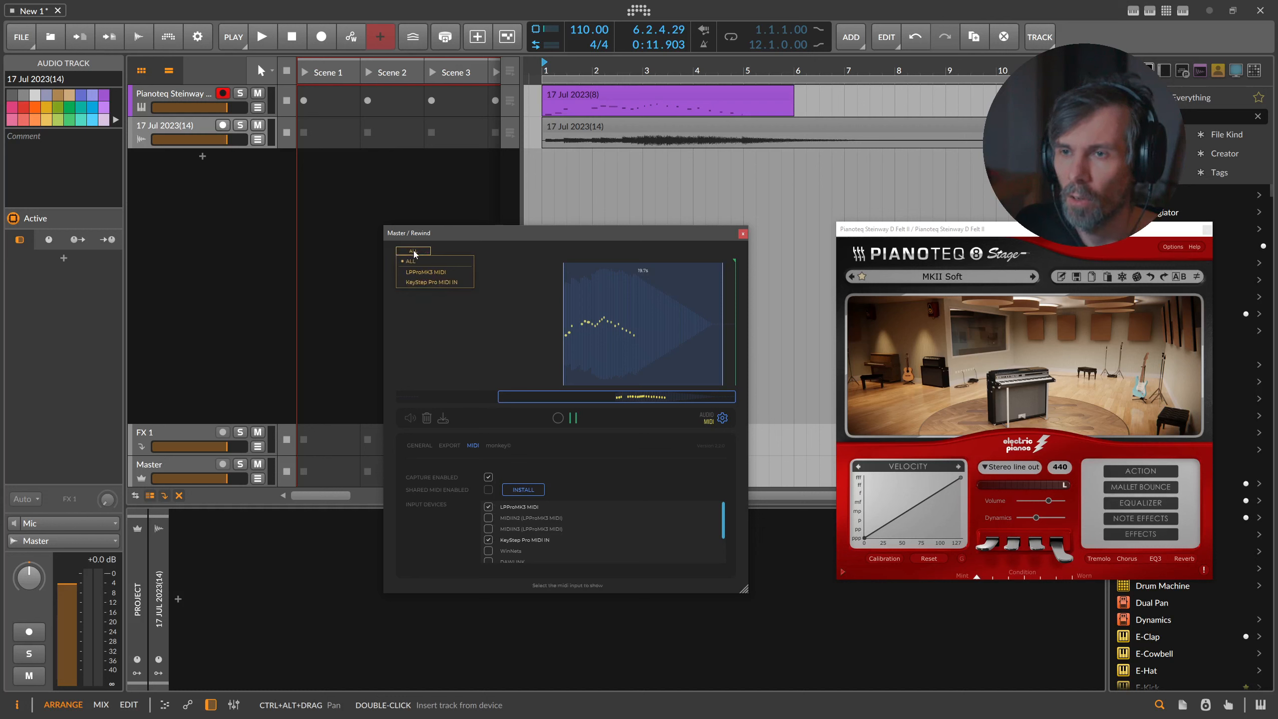
click(416, 284)
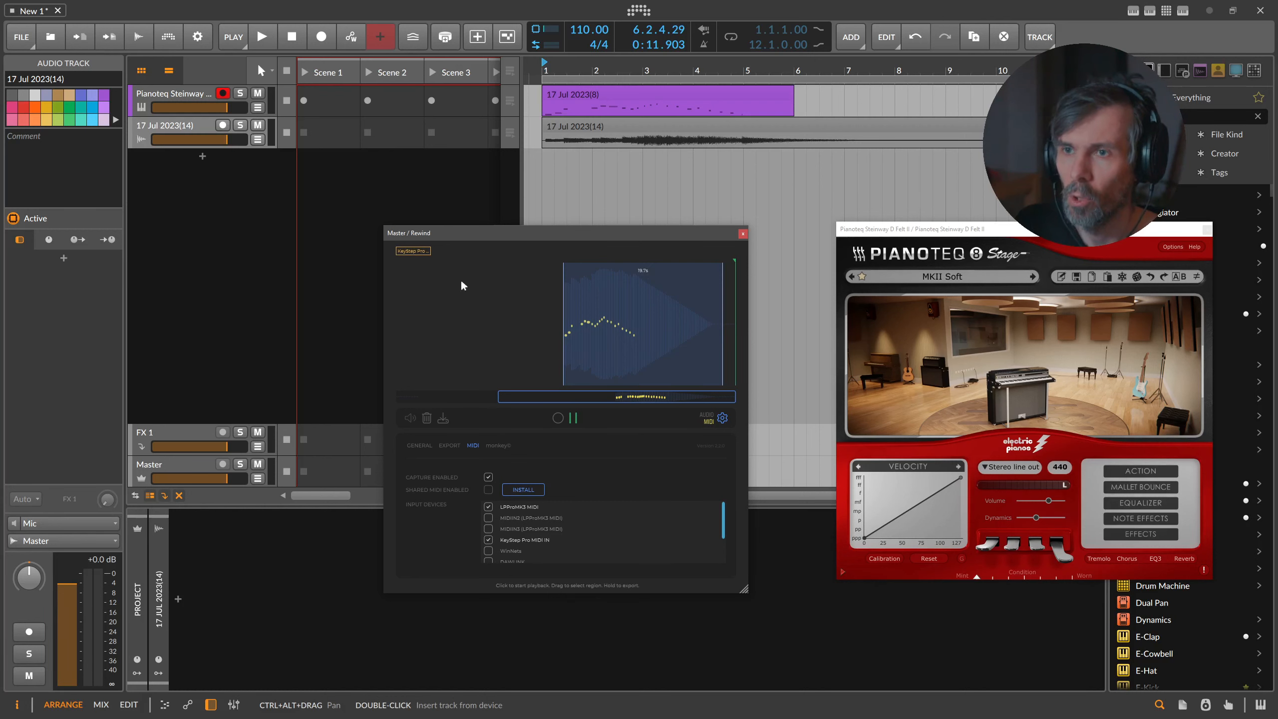
click(414, 251)
click(413, 262)
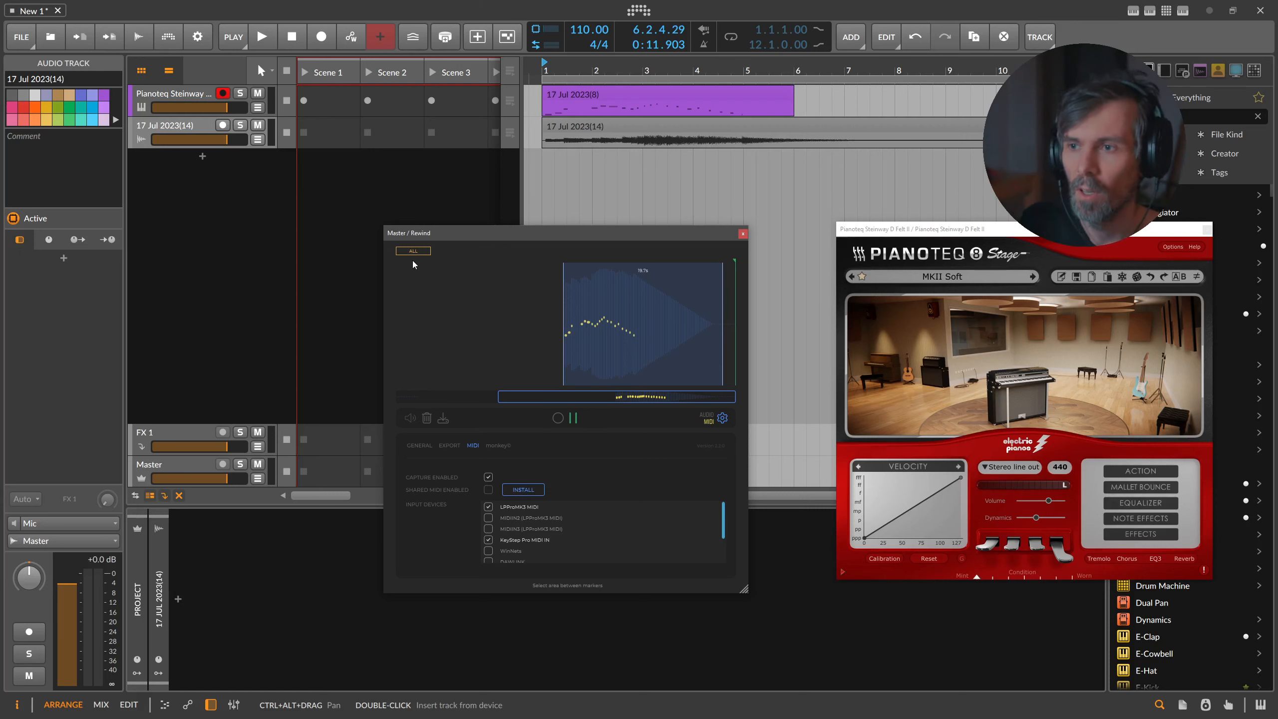
Examine the recording length choices in Rewind's General settings, then show its Export settings
click(421, 446)
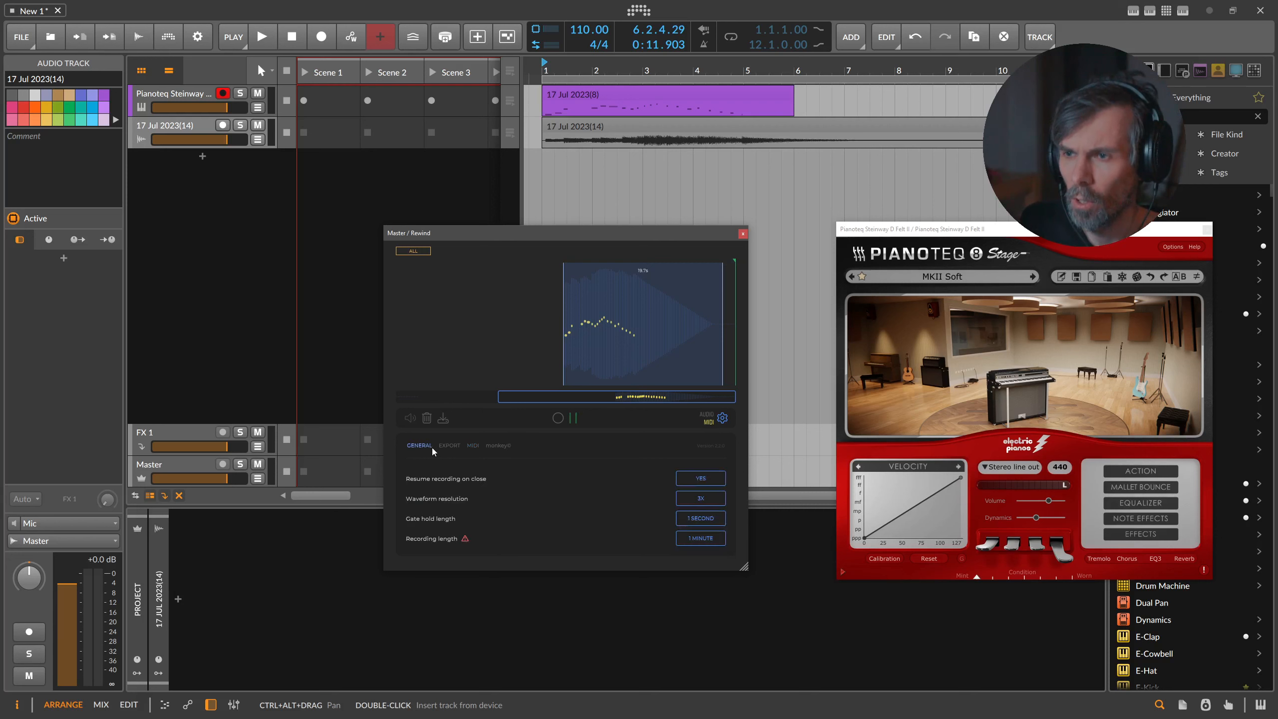
click(677, 543)
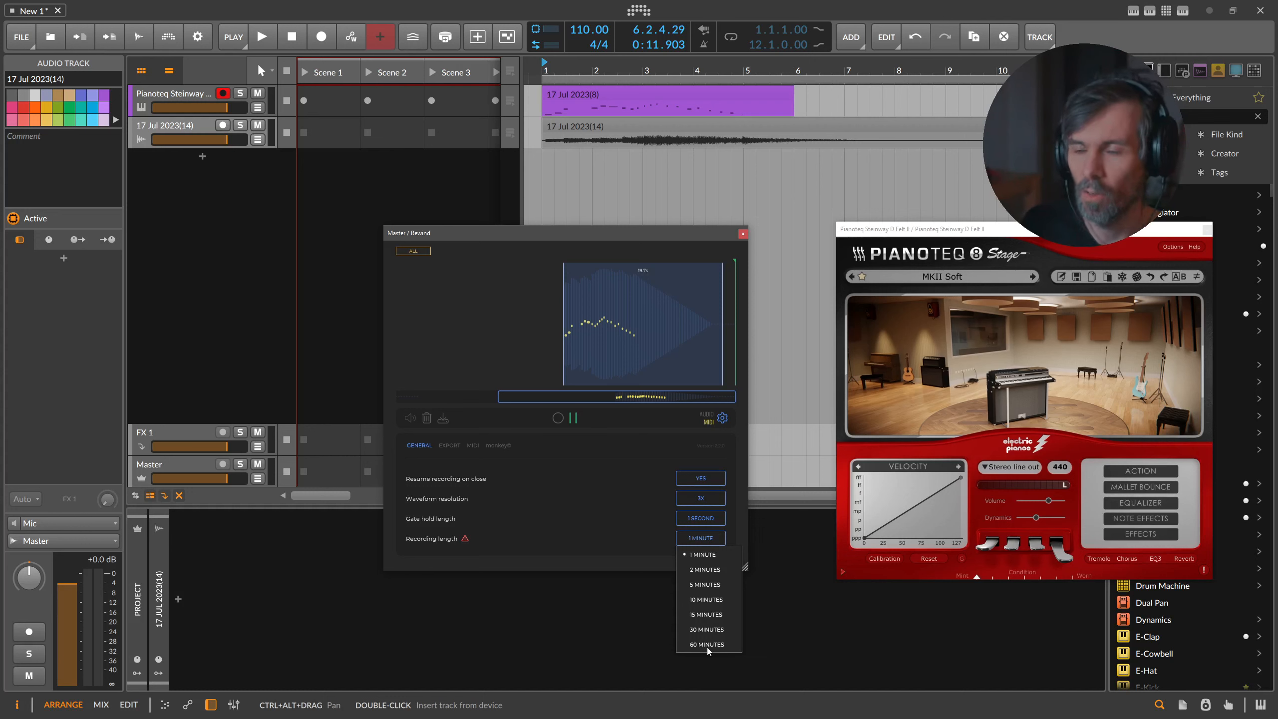
click(655, 441)
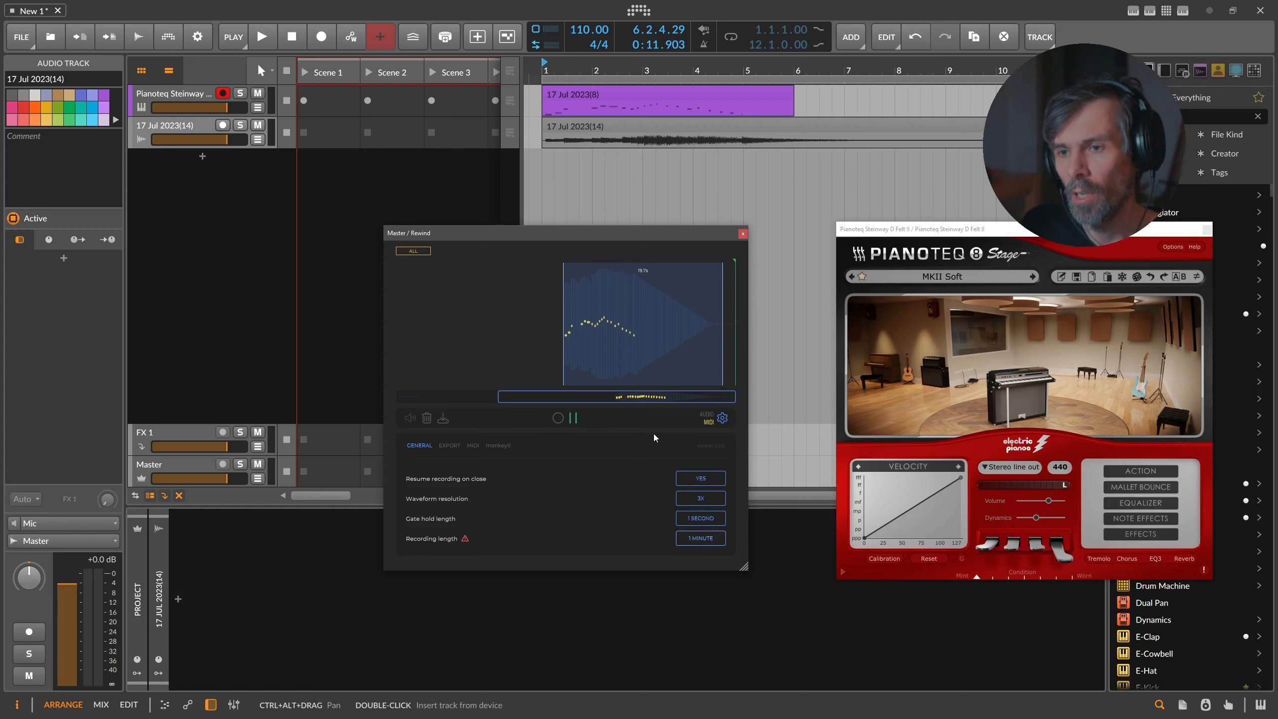
click(448, 445)
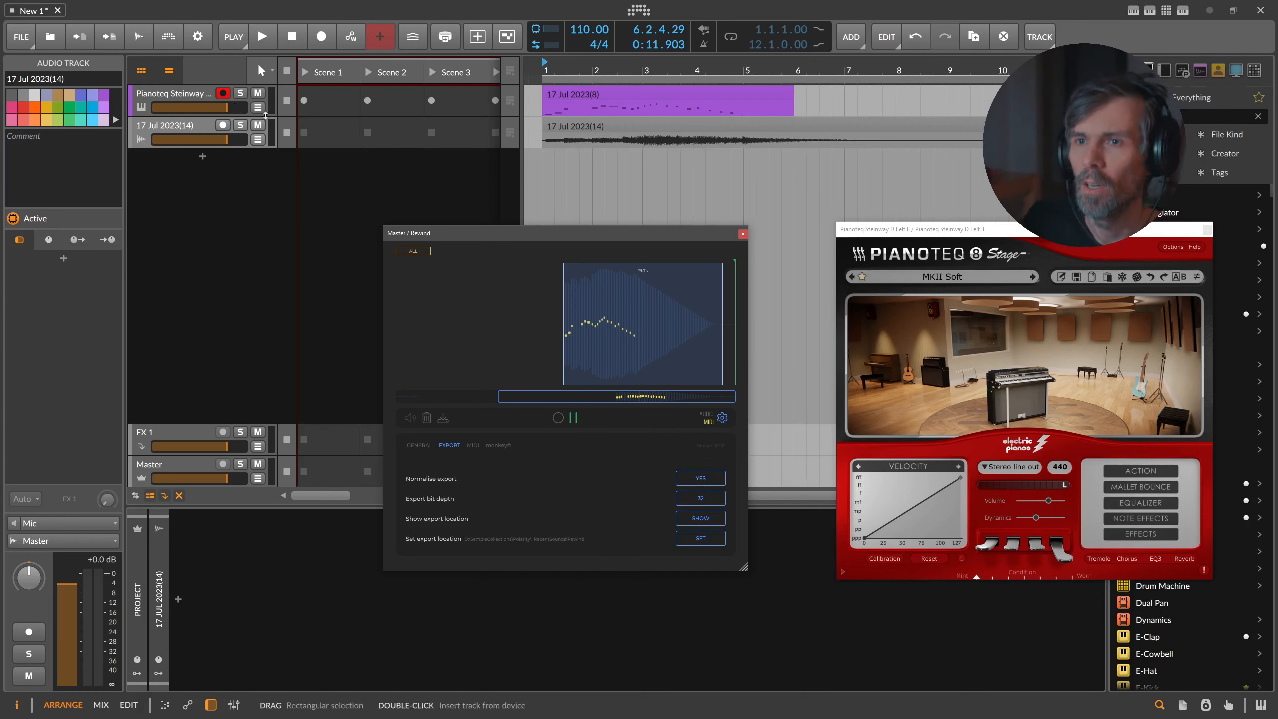
Delete the captured audio track and the note clip on the piano track
click(179, 121)
key(Delete)
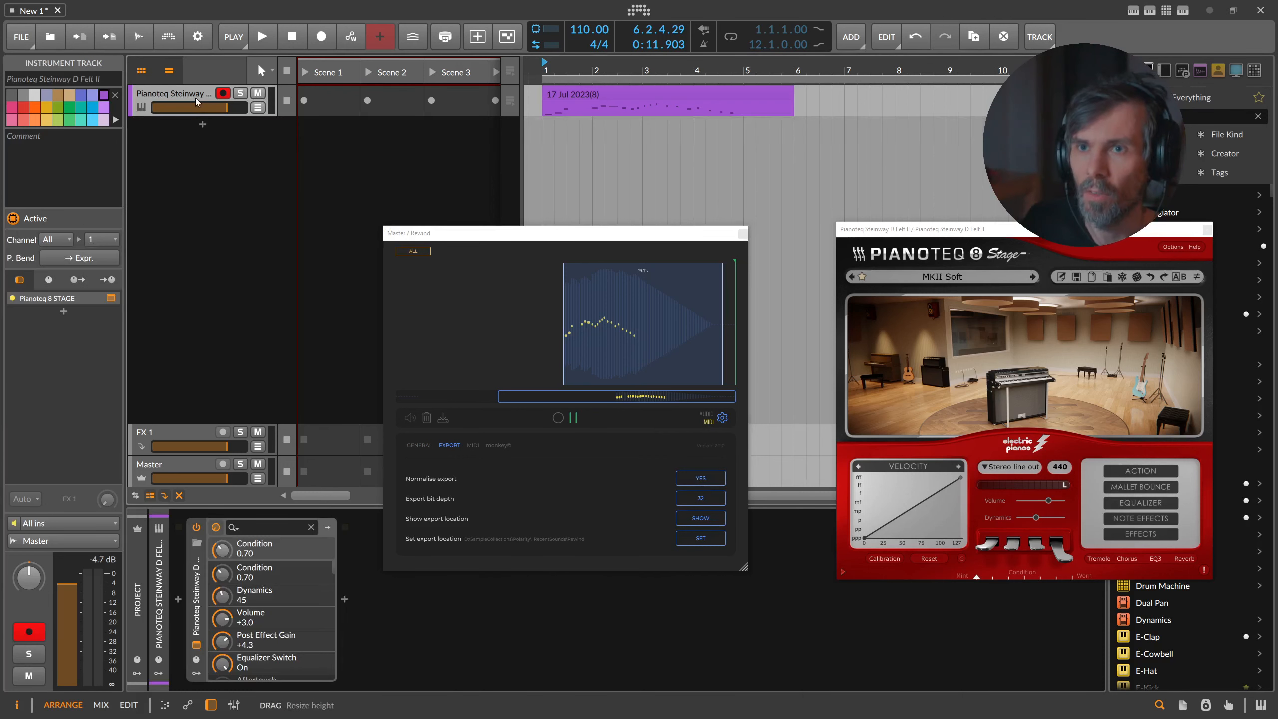
click(604, 101)
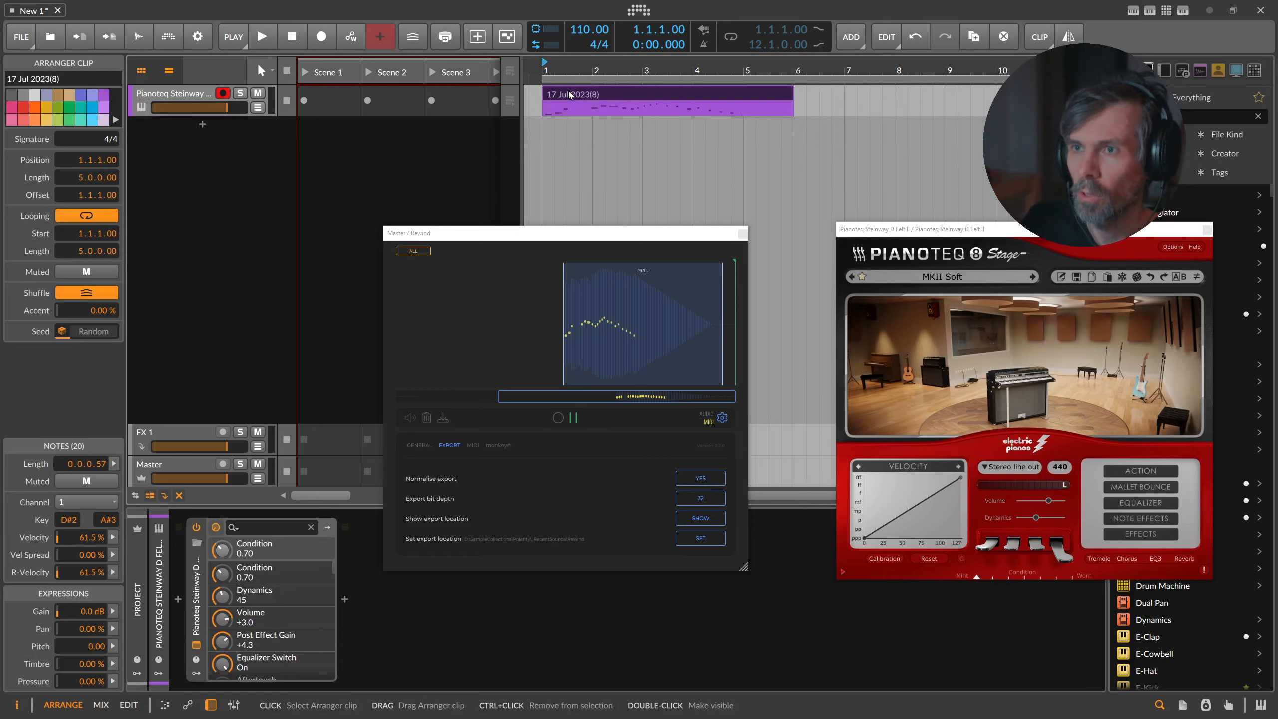
key(Delete)
Lower Pianoteq's volume to about -24.8 and resume Rewind's recording to capture a quieter phrase
drag(1048, 500, 1002, 511)
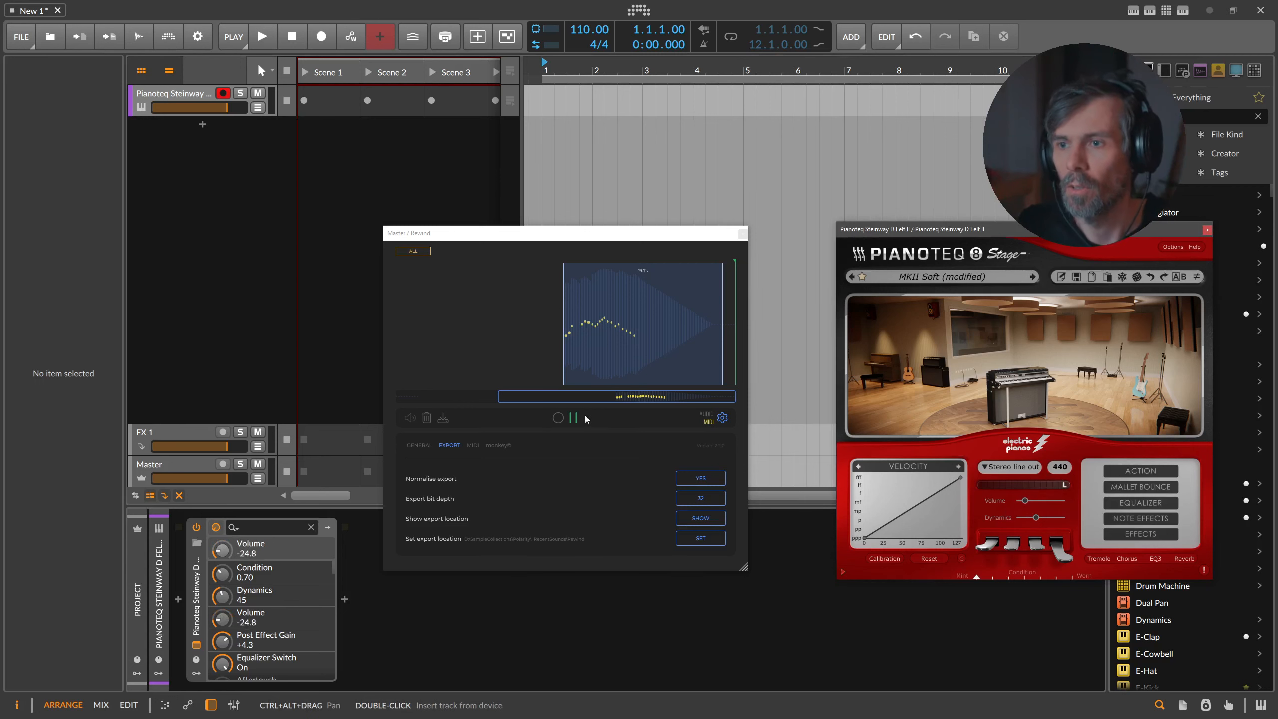
click(557, 418)
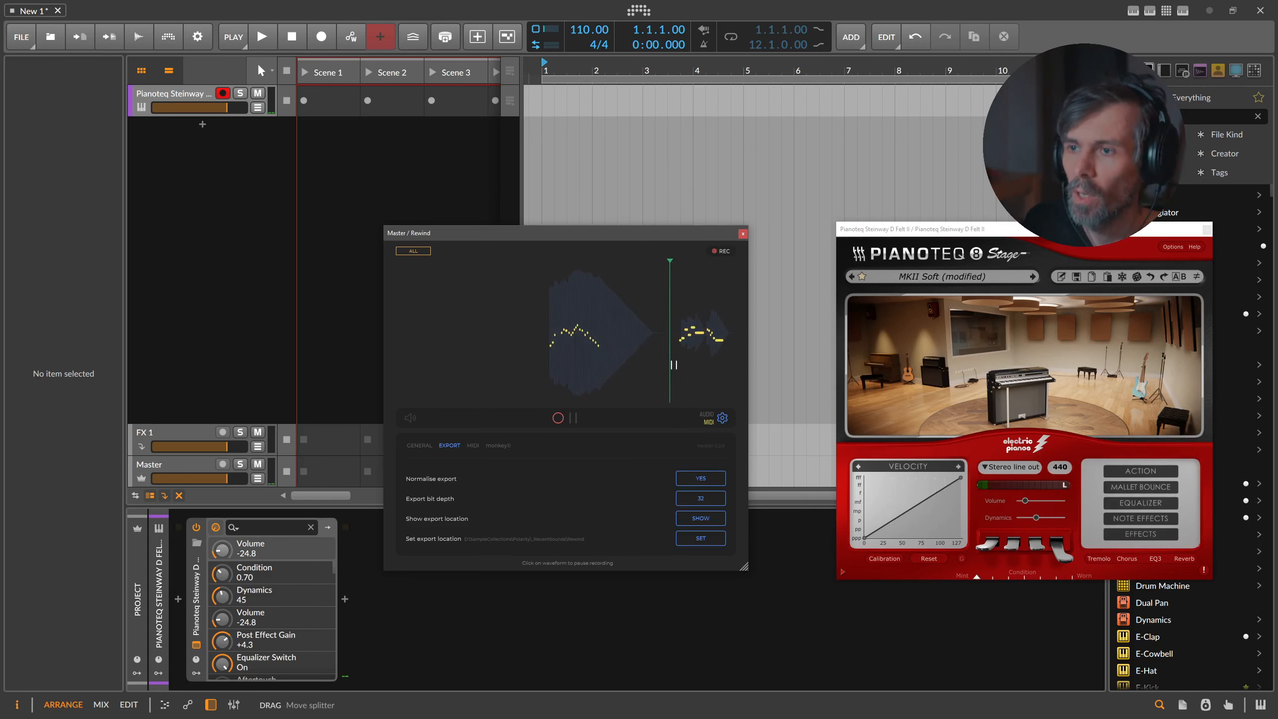
Select the quiet phrase in Rewind, place its audio on a new track at bar 1, and enlarge the track to inspect the waveform
scroll(680, 342, up, 3)
drag(650, 334, 698, 410)
click(706, 414)
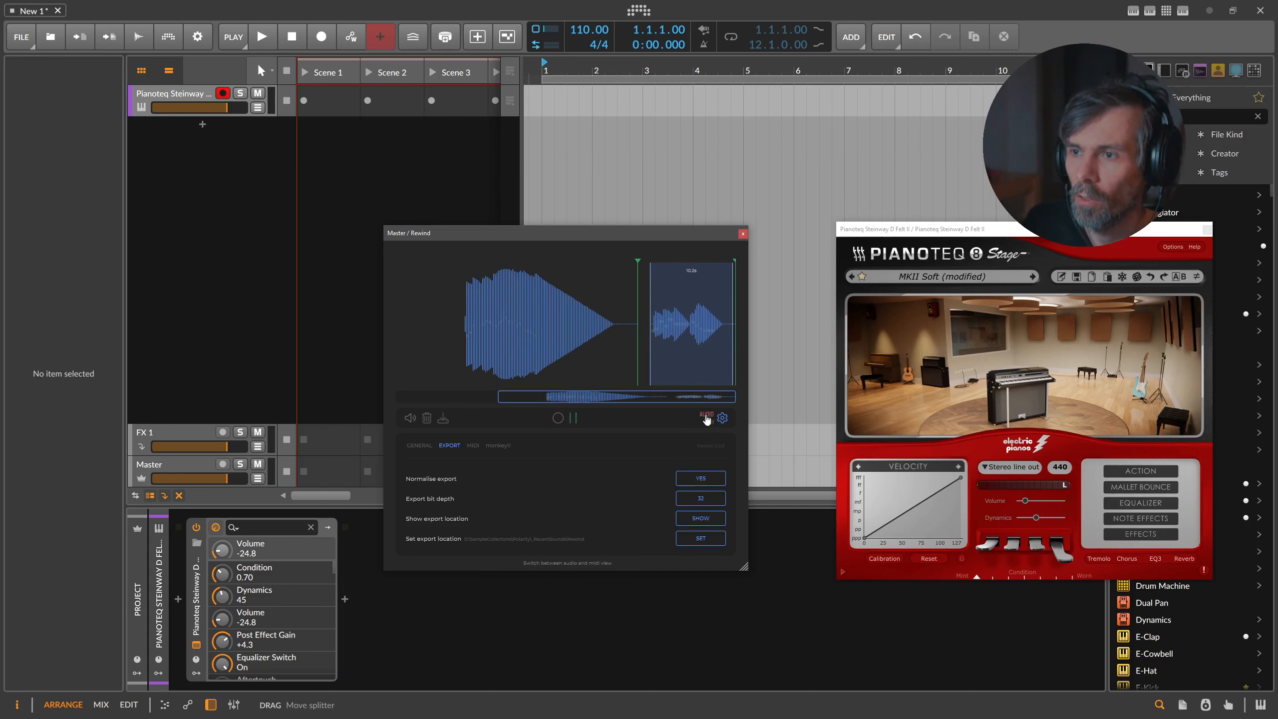
drag(687, 332, 542, 134)
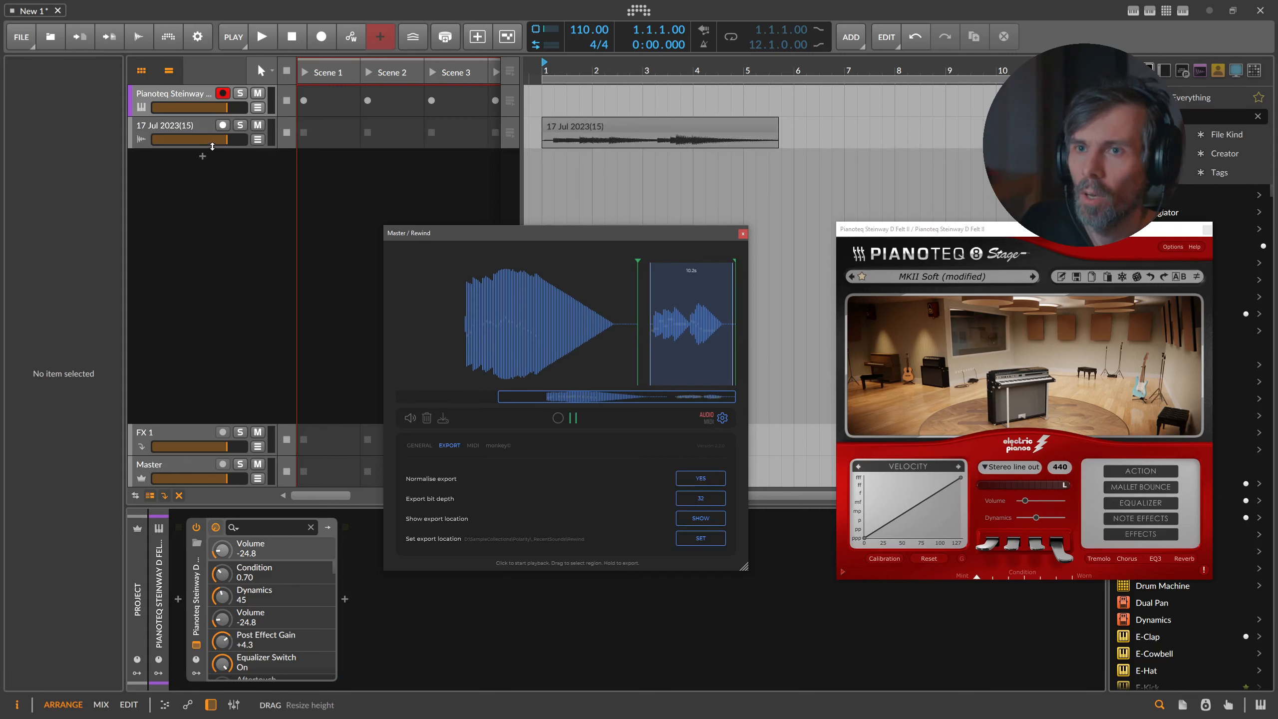
drag(214, 148, 231, 281)
drag(528, 239, 646, 319)
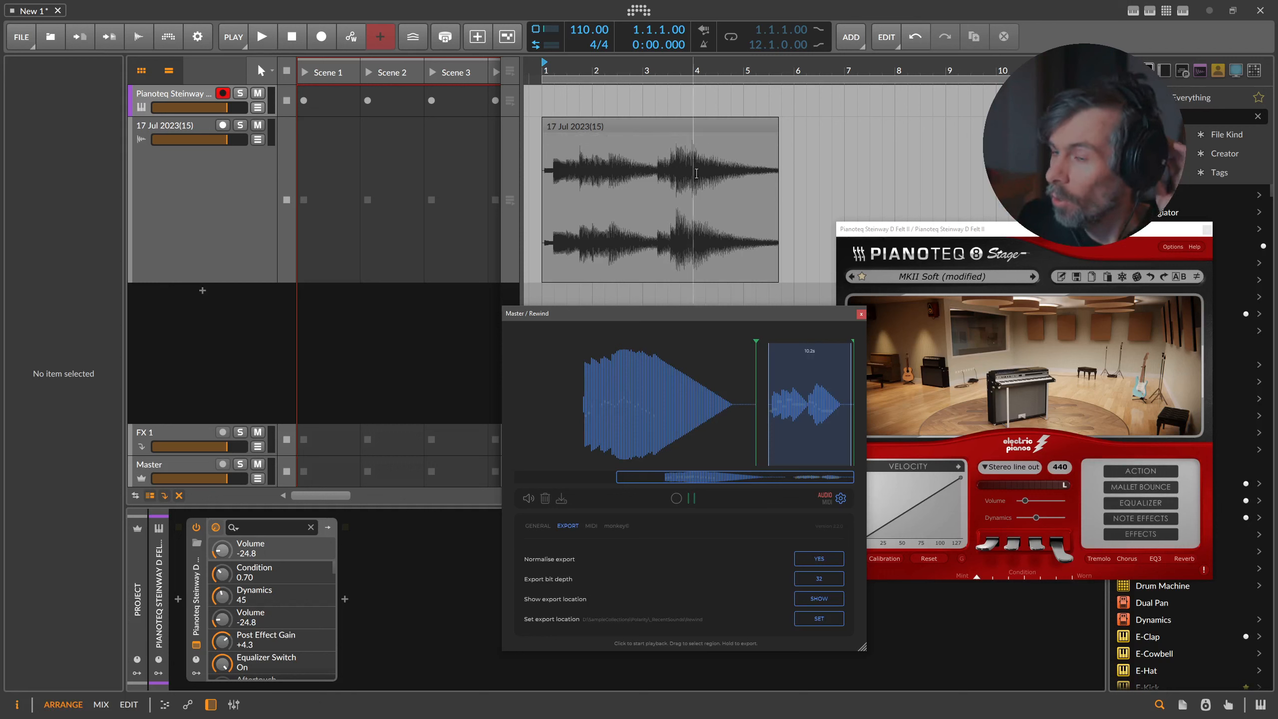
Examine the export bit depth choices, then show Rewind's export folder and close it
drag(684, 315, 492, 216)
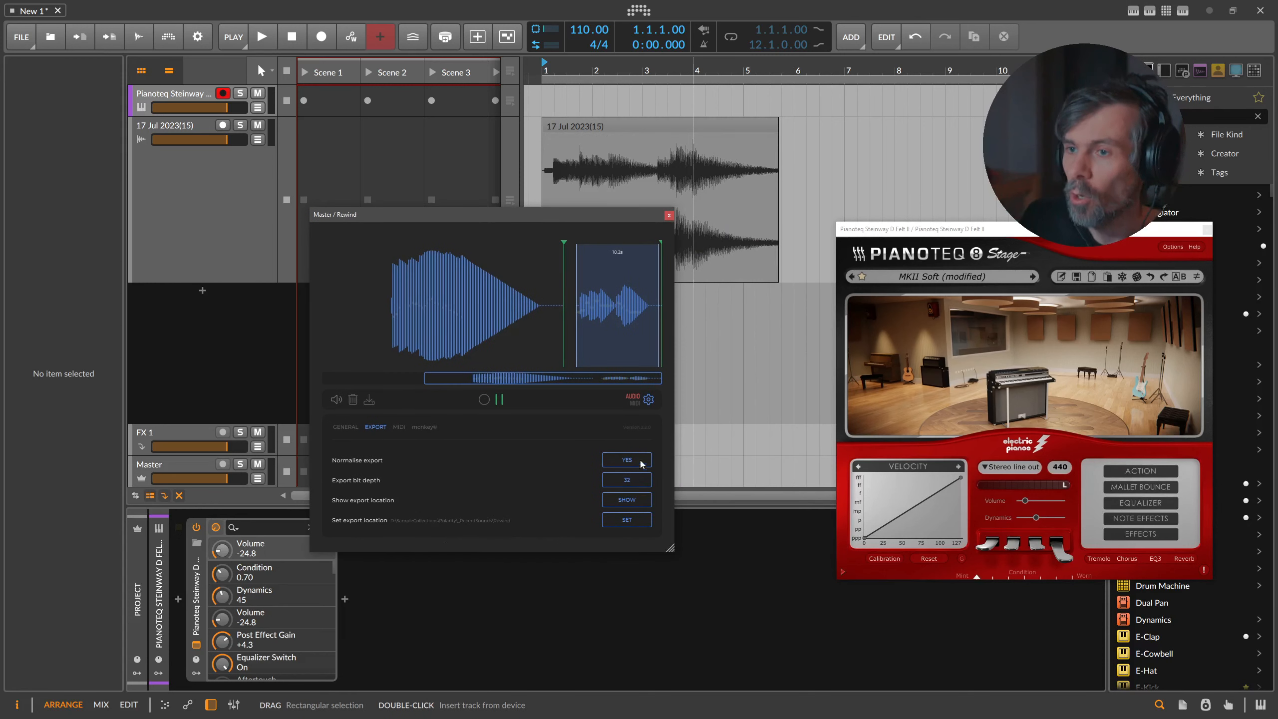
click(628, 484)
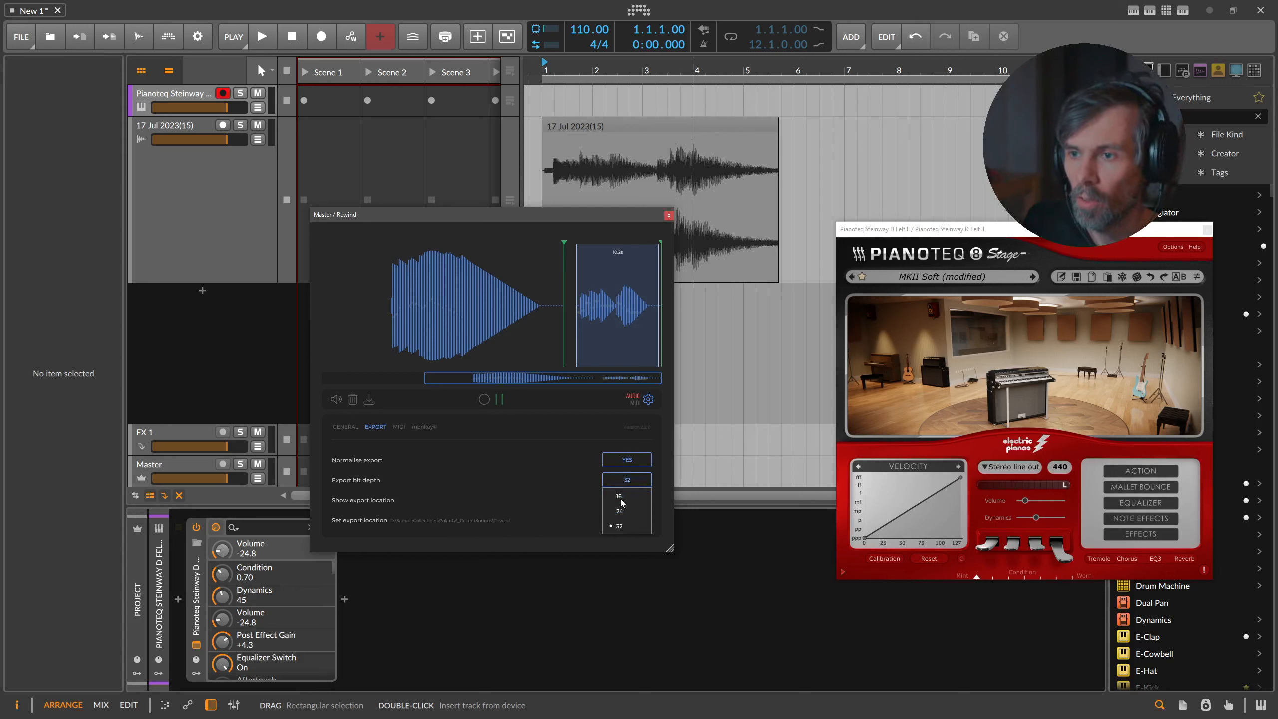
click(627, 483)
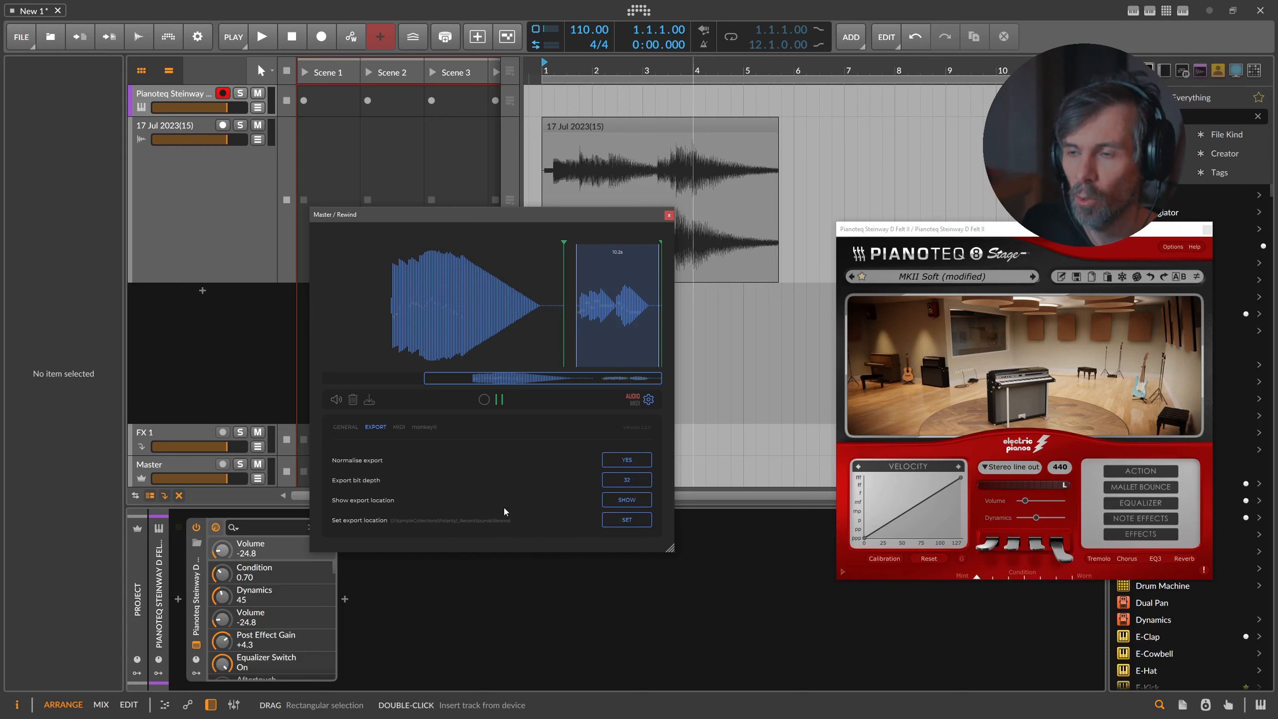
click(622, 505)
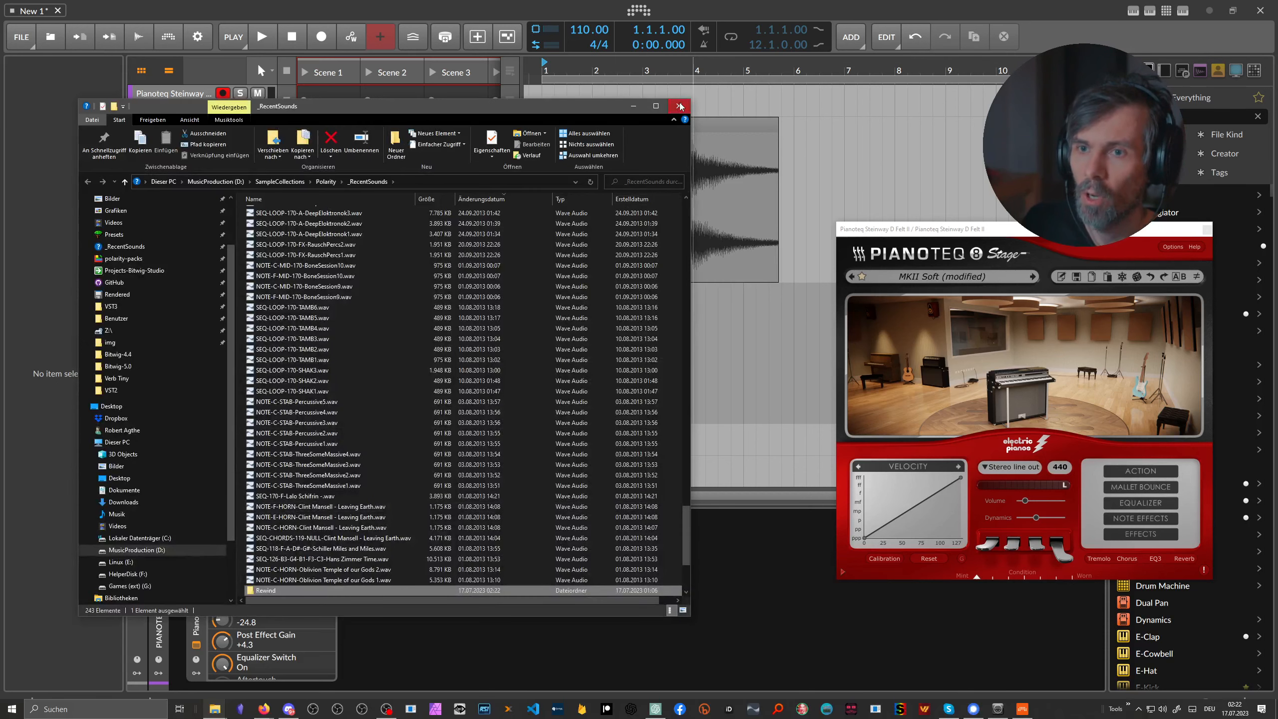
click(674, 108)
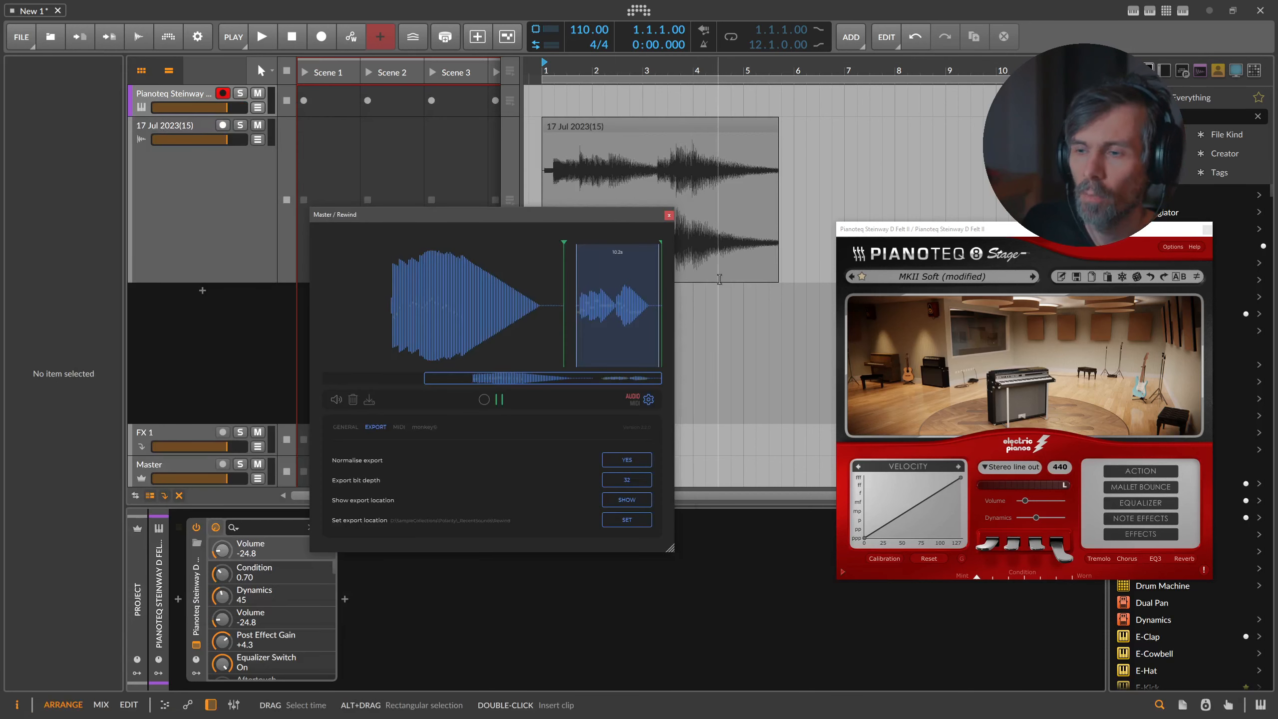
Set Rewind's waveform resolution to 1X in the General settings, leaving the recording length at 1 minute
click(352, 428)
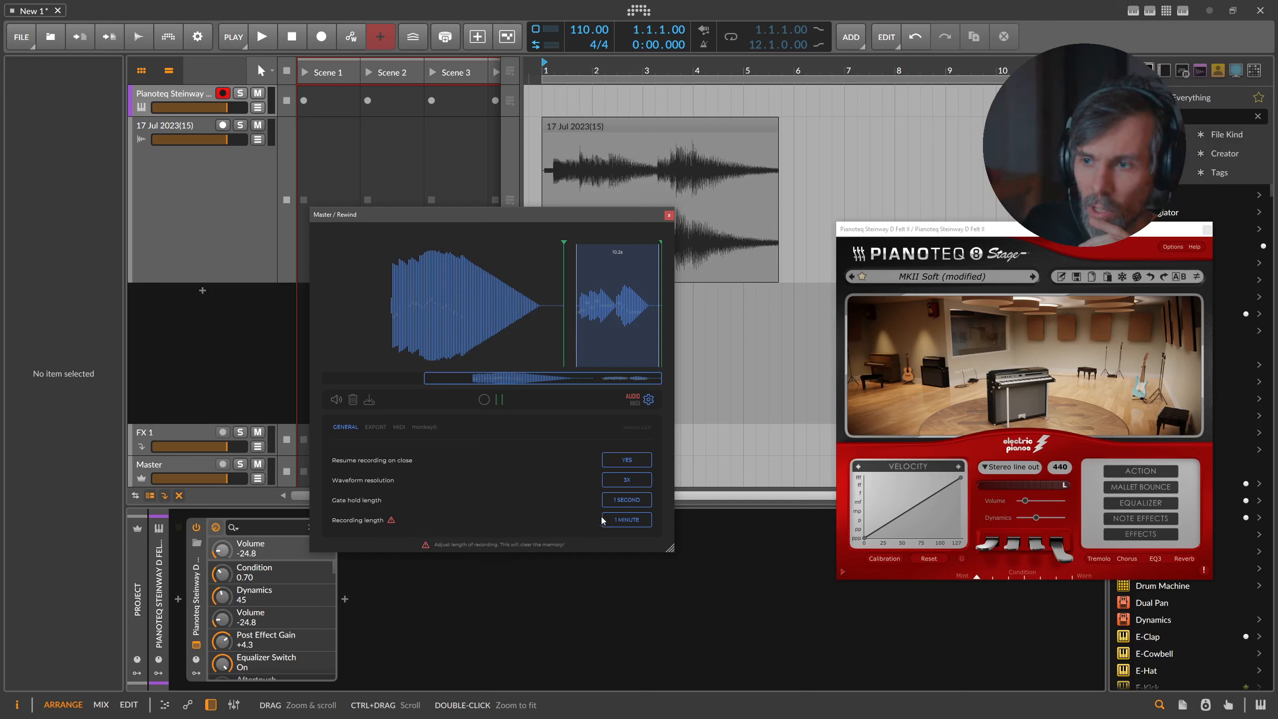
click(619, 521)
click(583, 522)
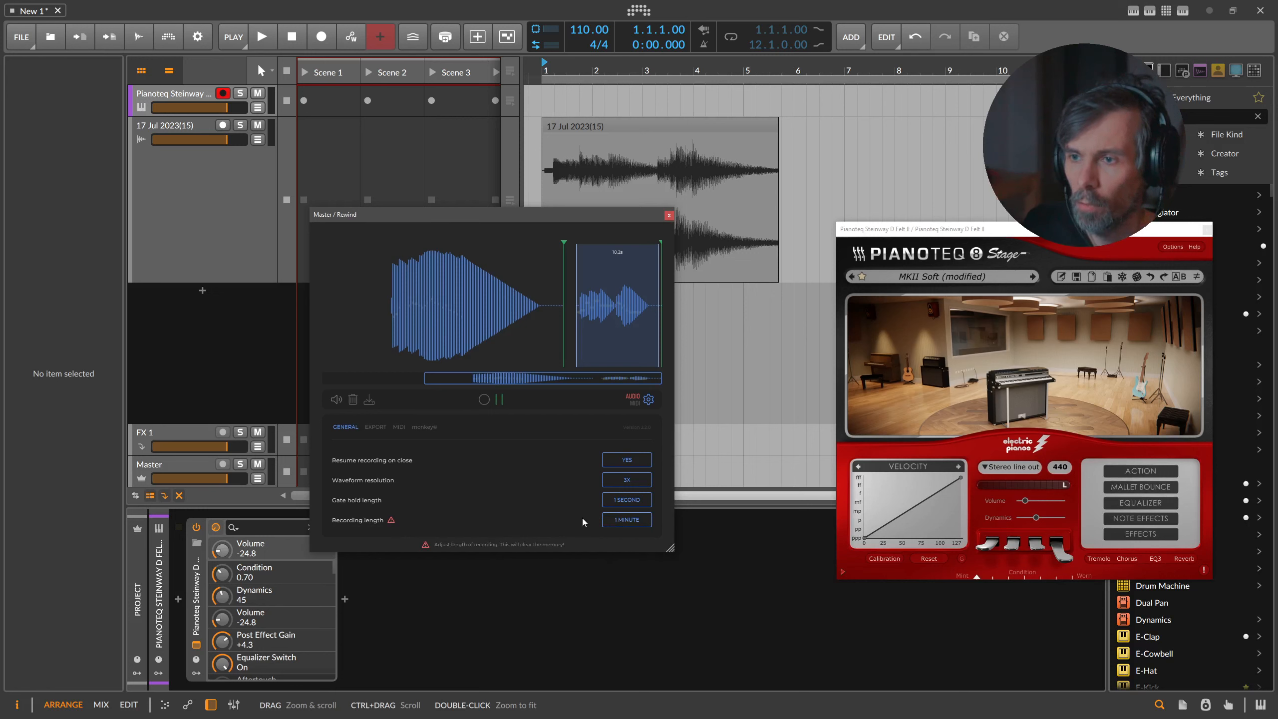
click(624, 483)
click(620, 498)
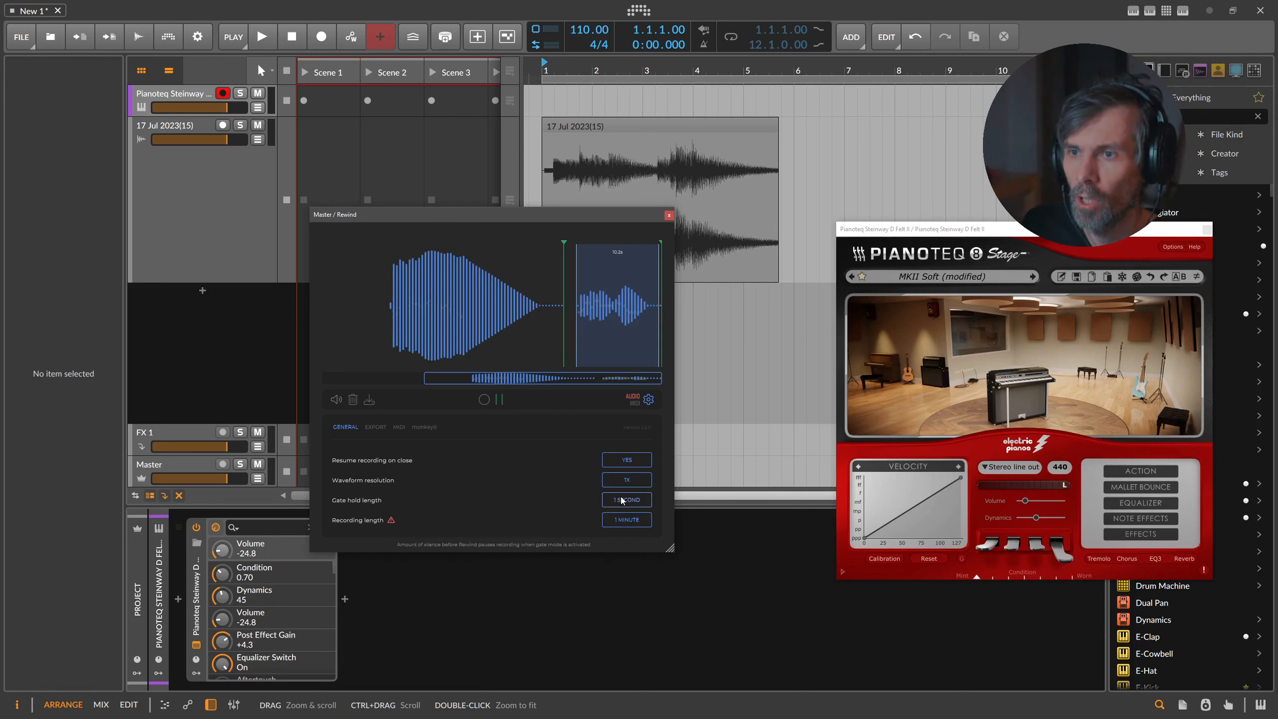
click(624, 483)
click(572, 472)
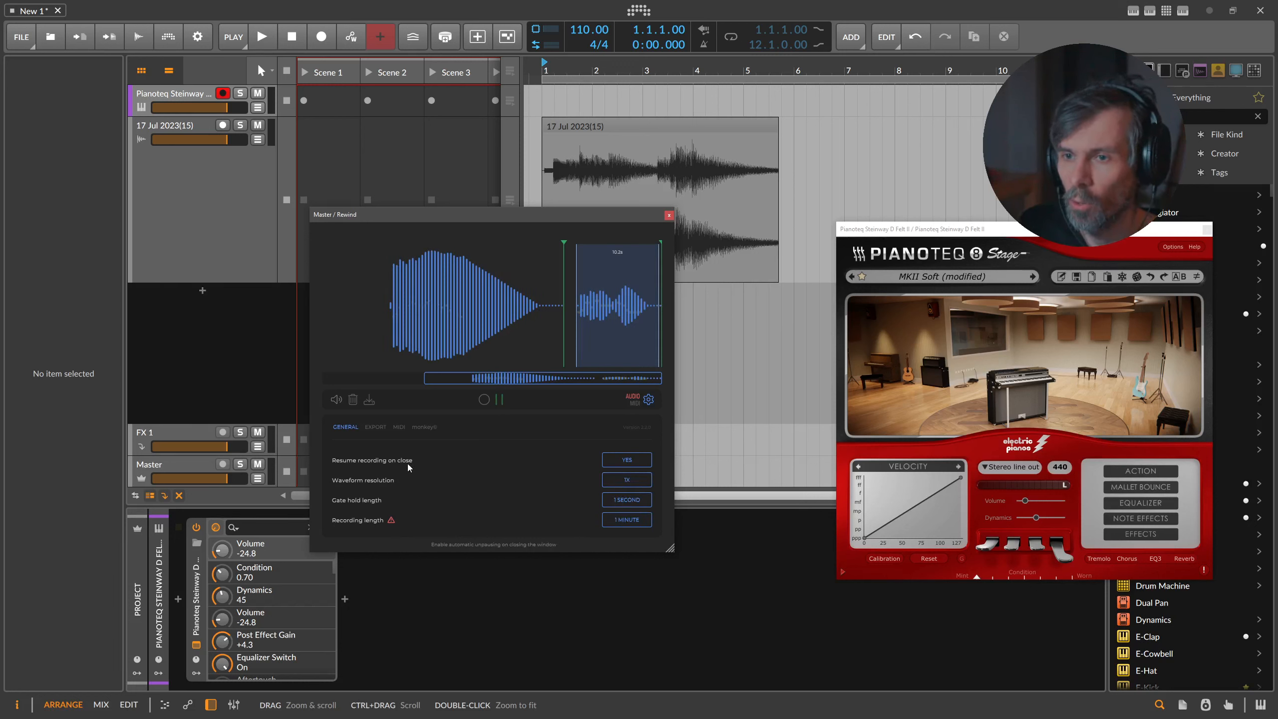
Review the resume-on-close, MIDI, export and gate hold length settings, then hide Rewind's settings
drag(643, 214, 662, 218)
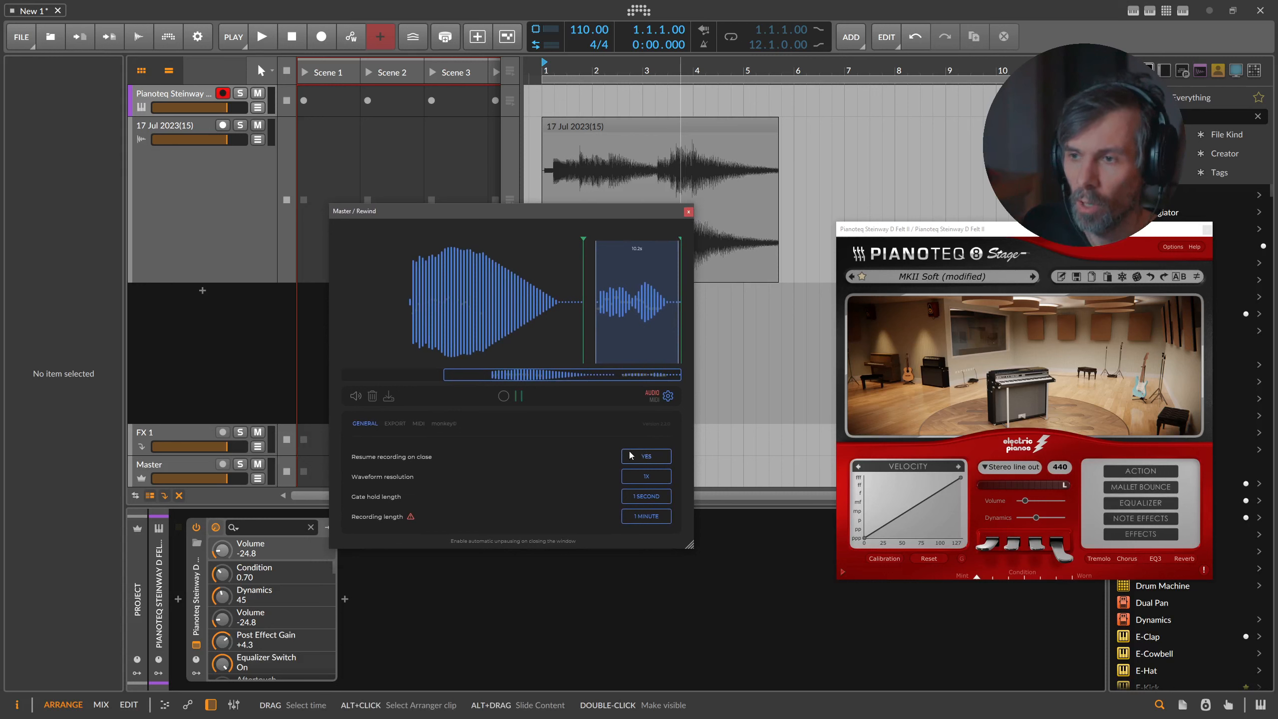
click(644, 457)
click(603, 457)
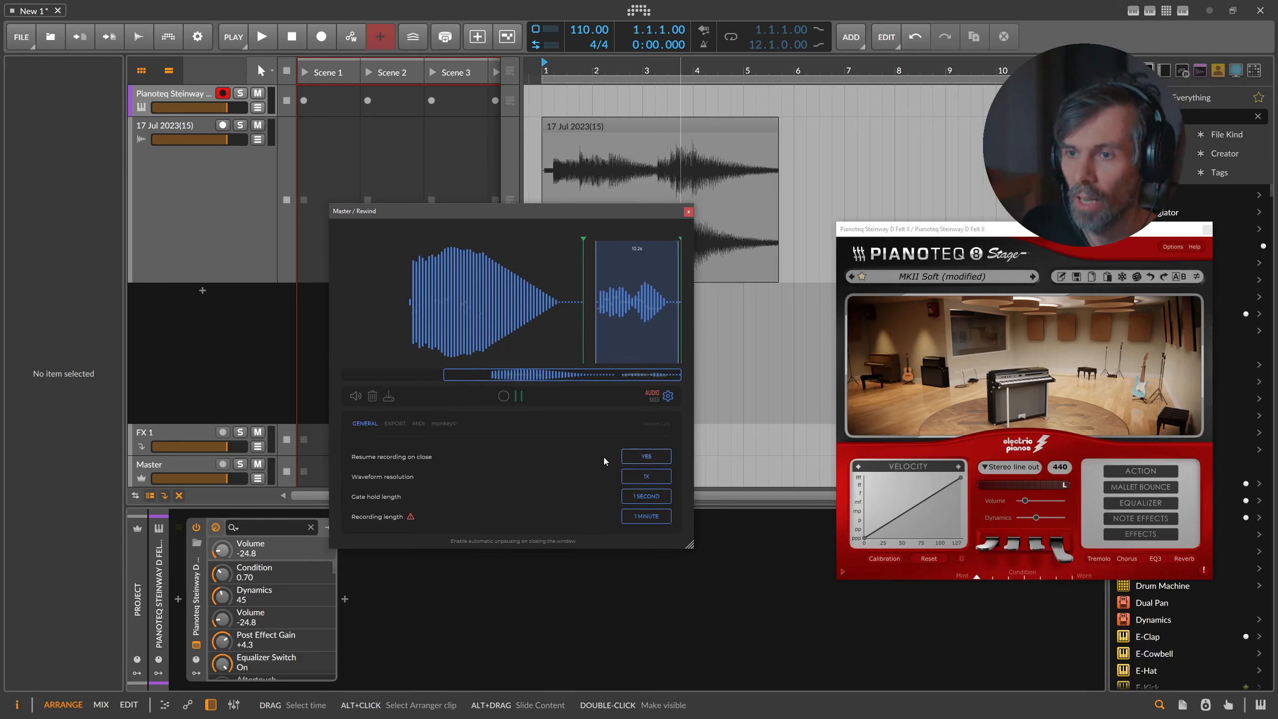
click(420, 425)
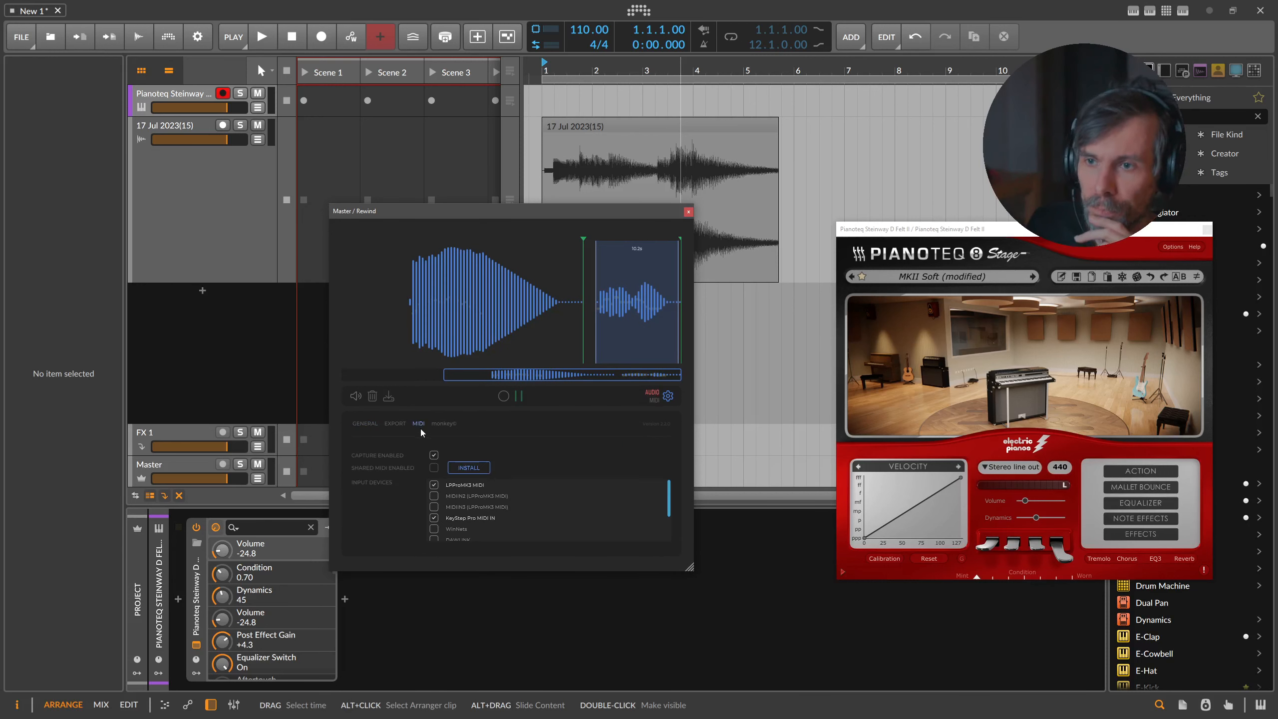
click(394, 423)
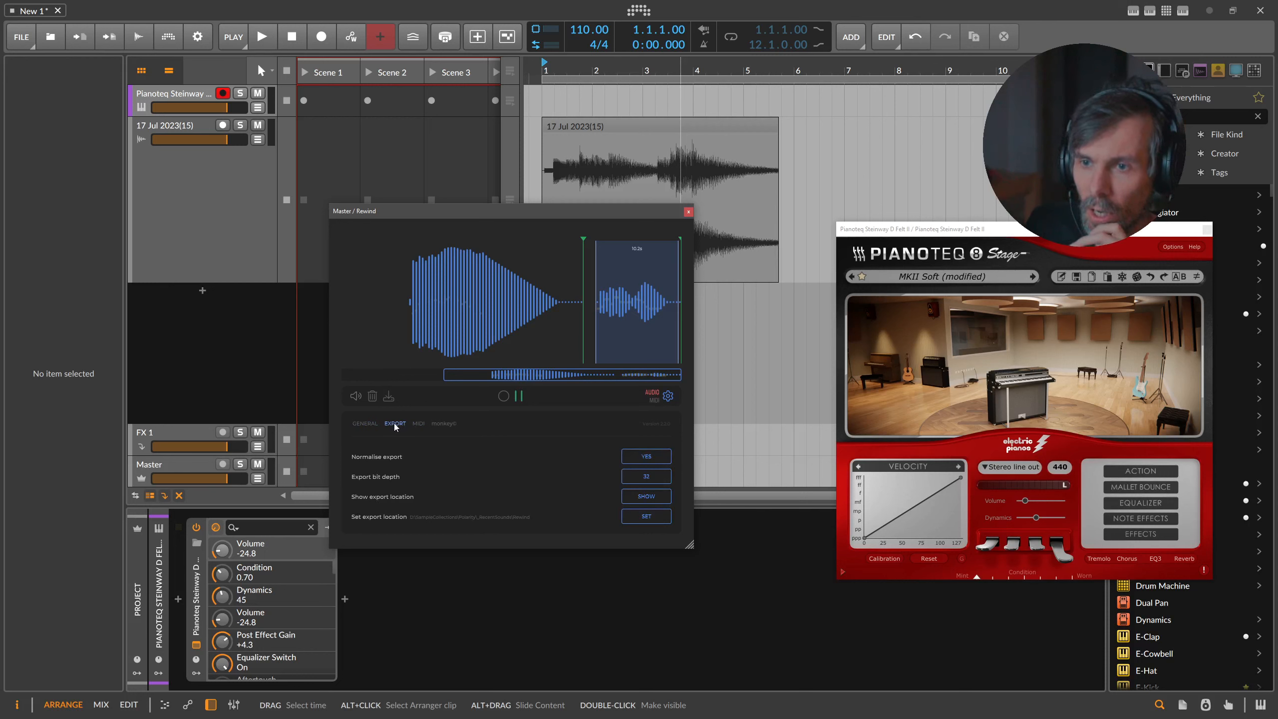
click(364, 424)
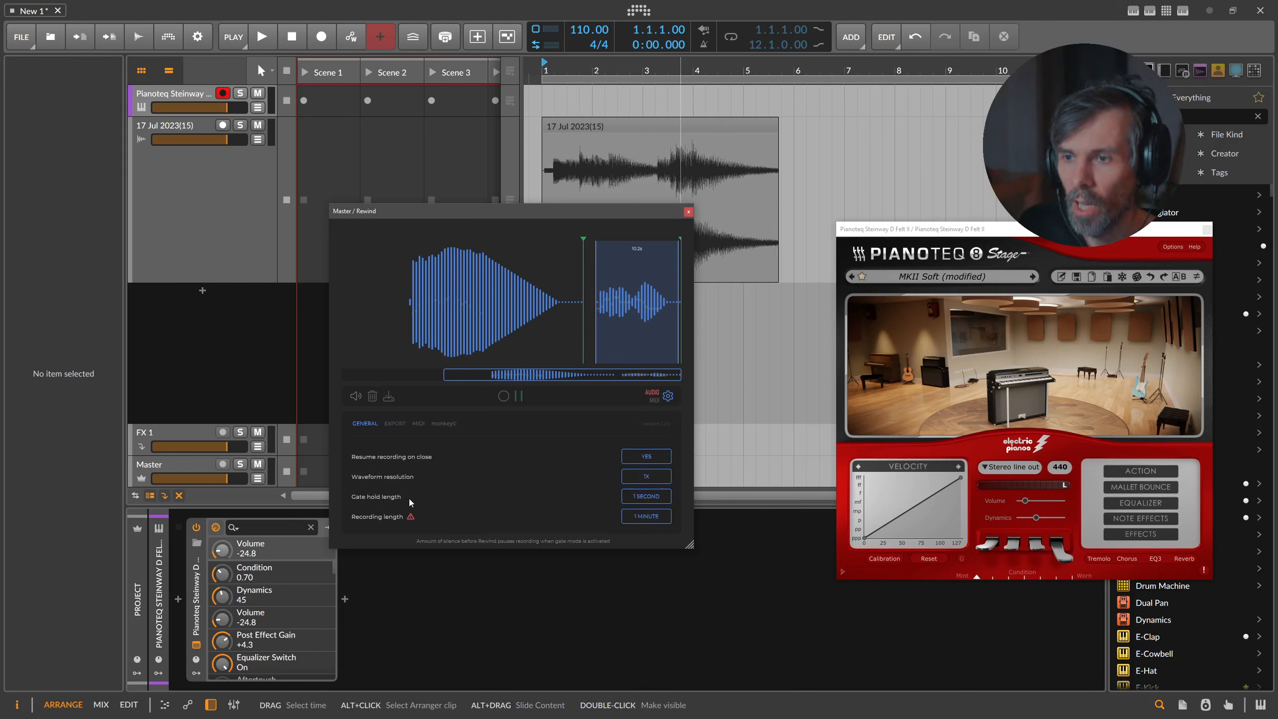
click(635, 497)
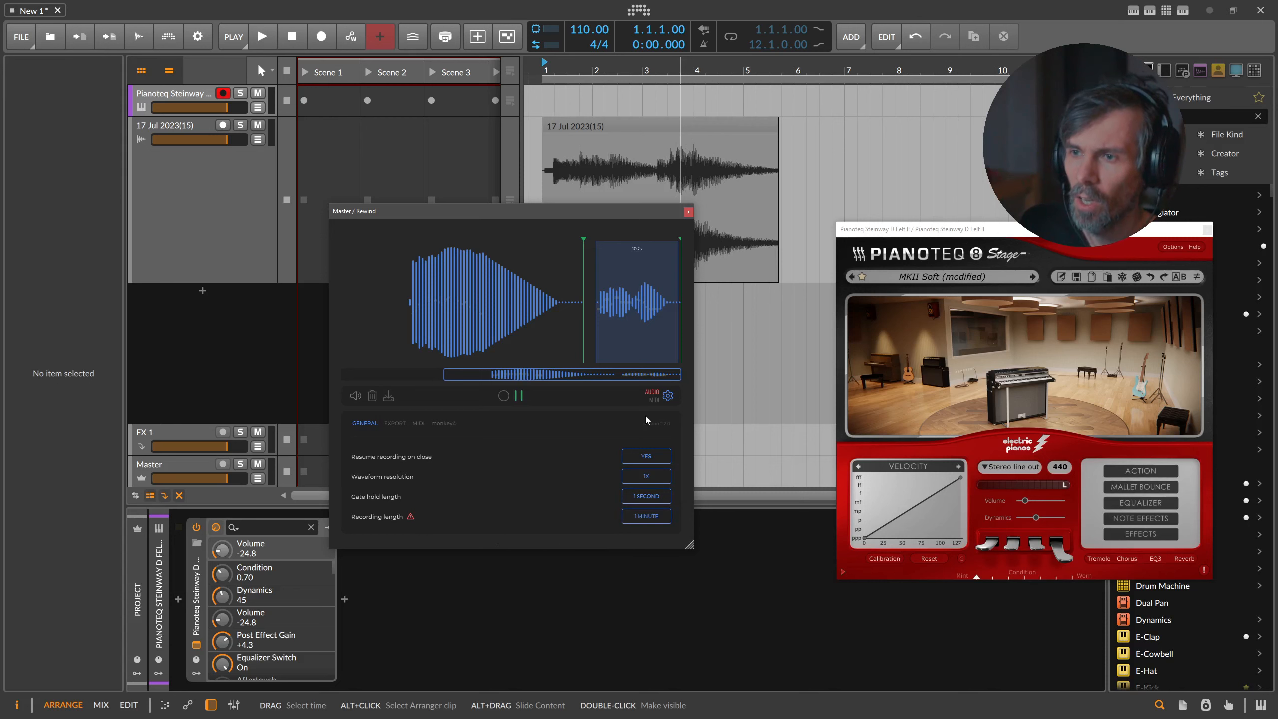
click(667, 396)
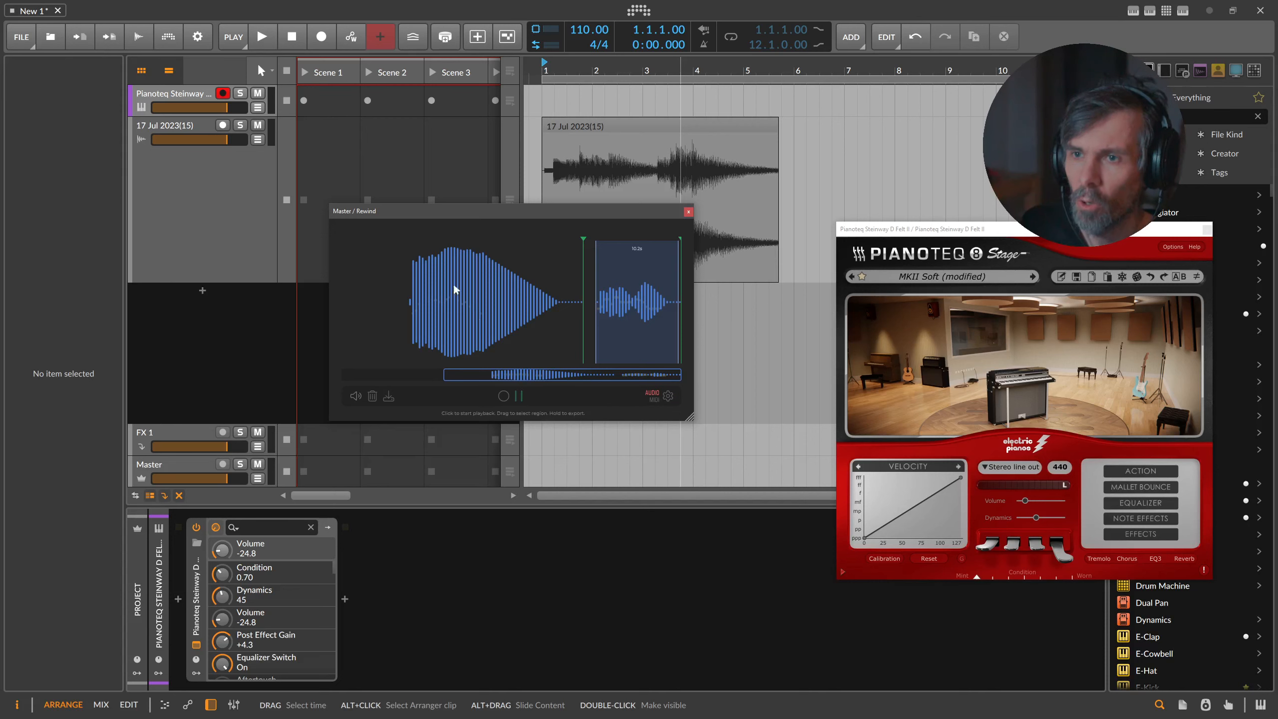
Resume Rewind's recording and delete the captured audio track from the arrangement
mouse_move(427, 209)
mouse_down()
mouse_move(531, 302)
mouse_move(491, 291)
mouse_move(435, 186)
mouse_up()
click(538, 418)
click(198, 161)
key(Delete)
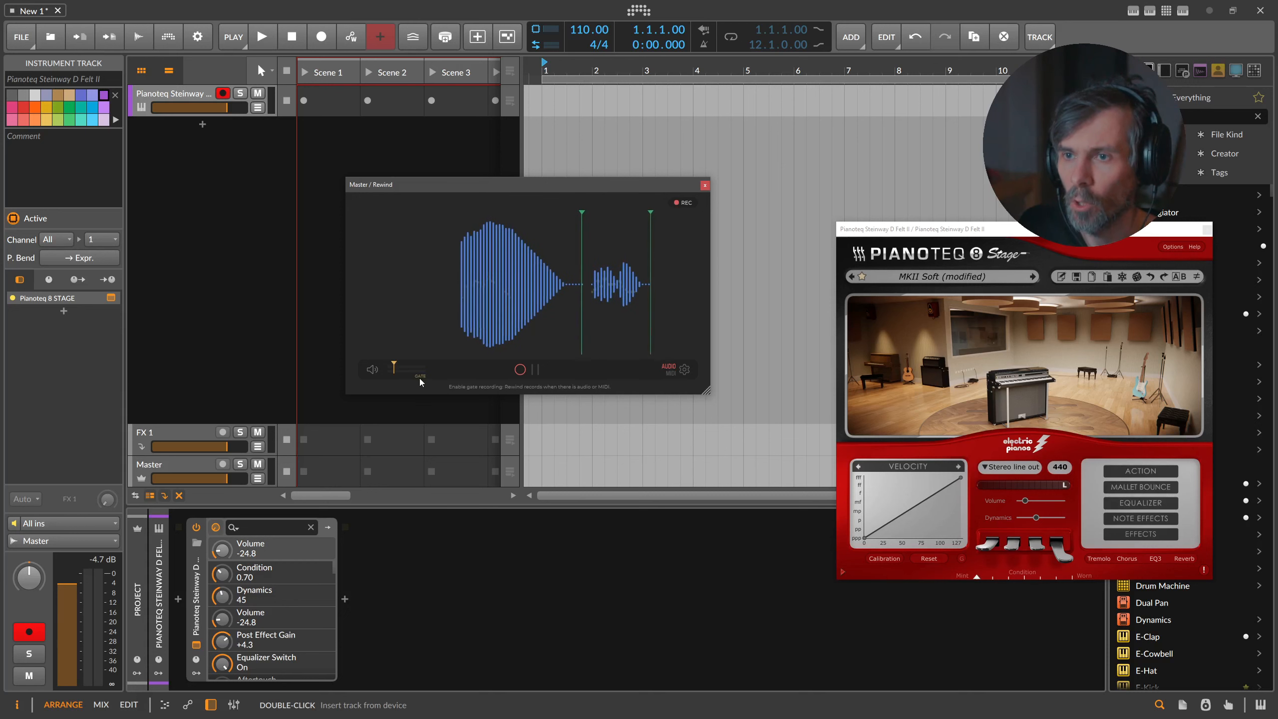
Check Rewind's gate threshold and the gate hold length in the General settings, then hide the settings
click(394, 366)
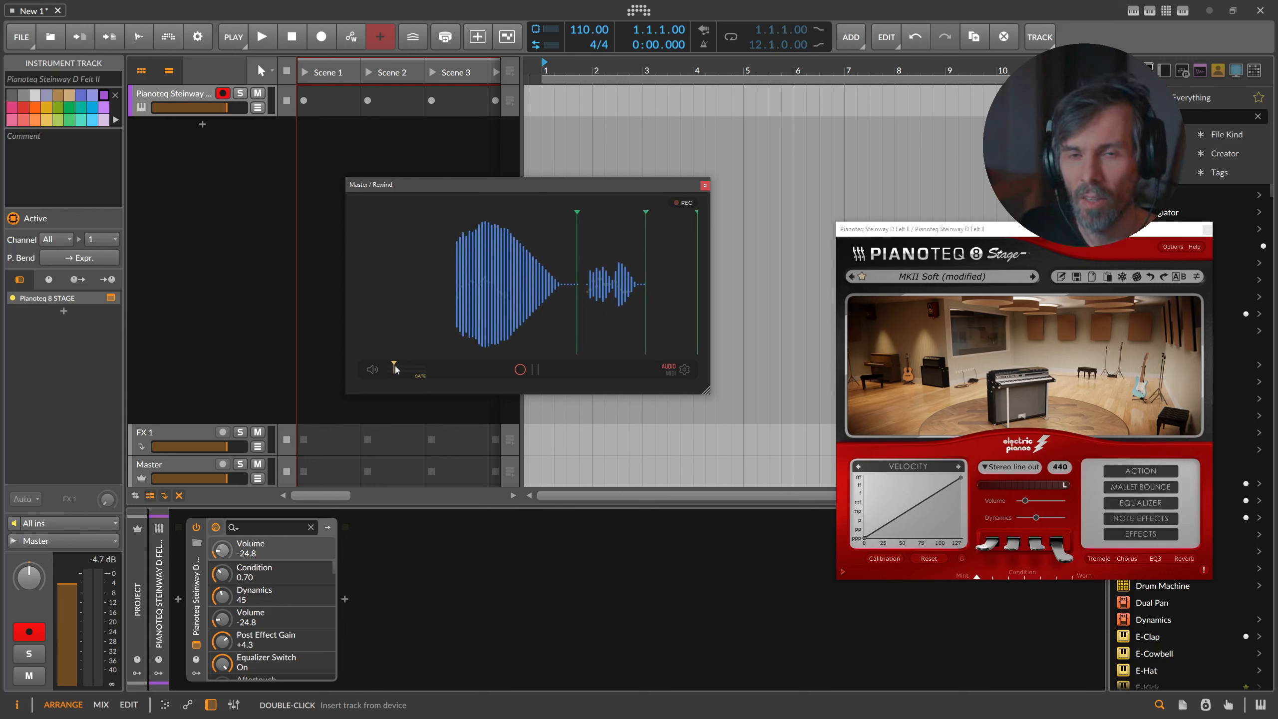
click(685, 369)
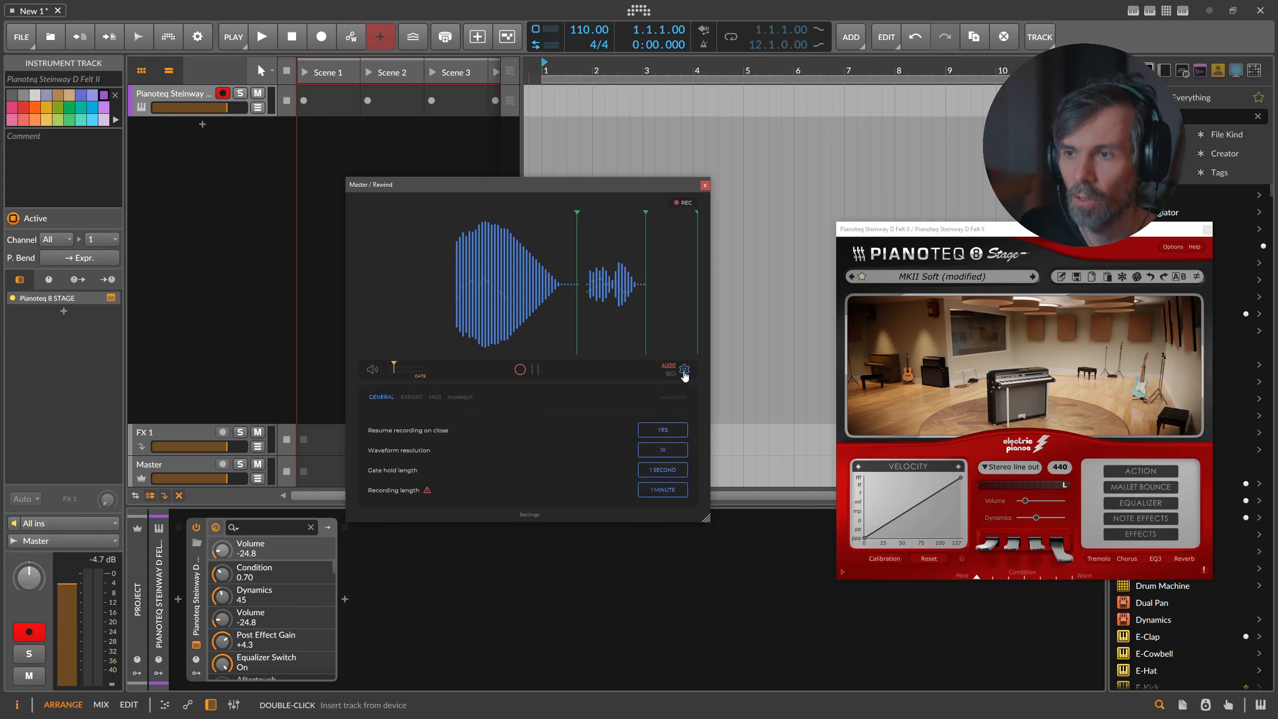
click(684, 371)
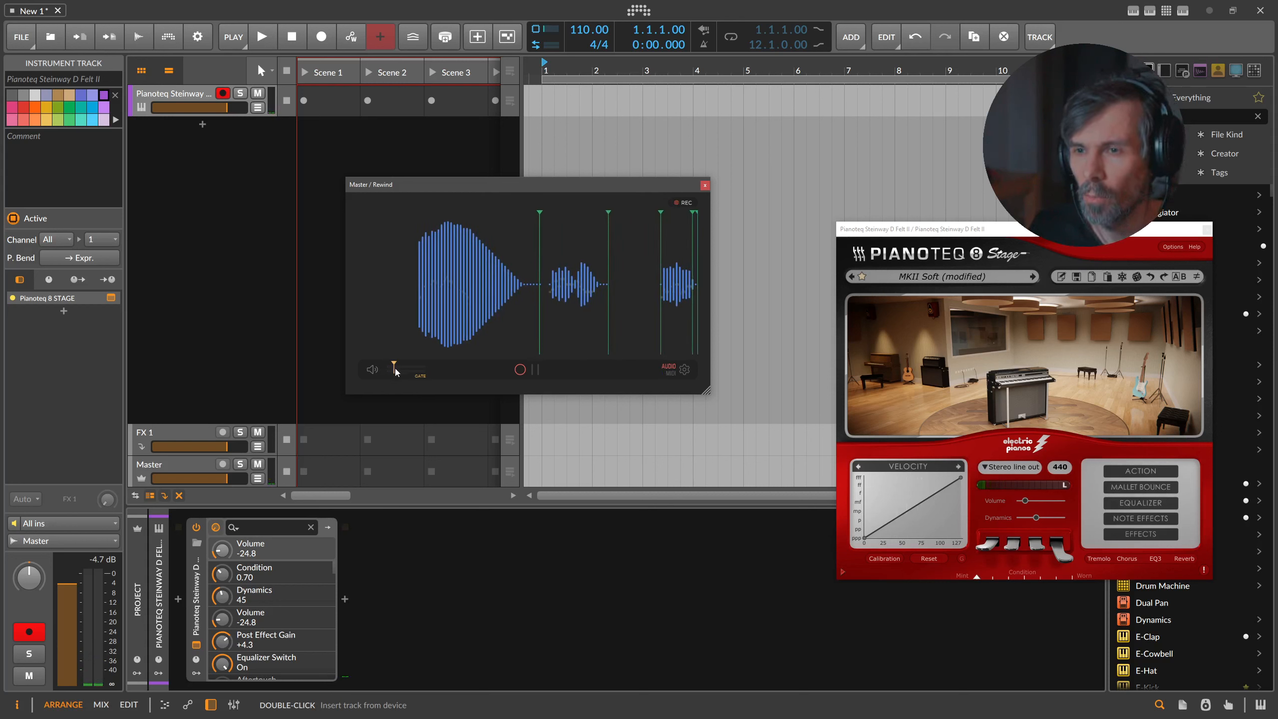
Compare Rewind's MIDI and audio views, then review the Export and MIDI settings and hide them
click(669, 371)
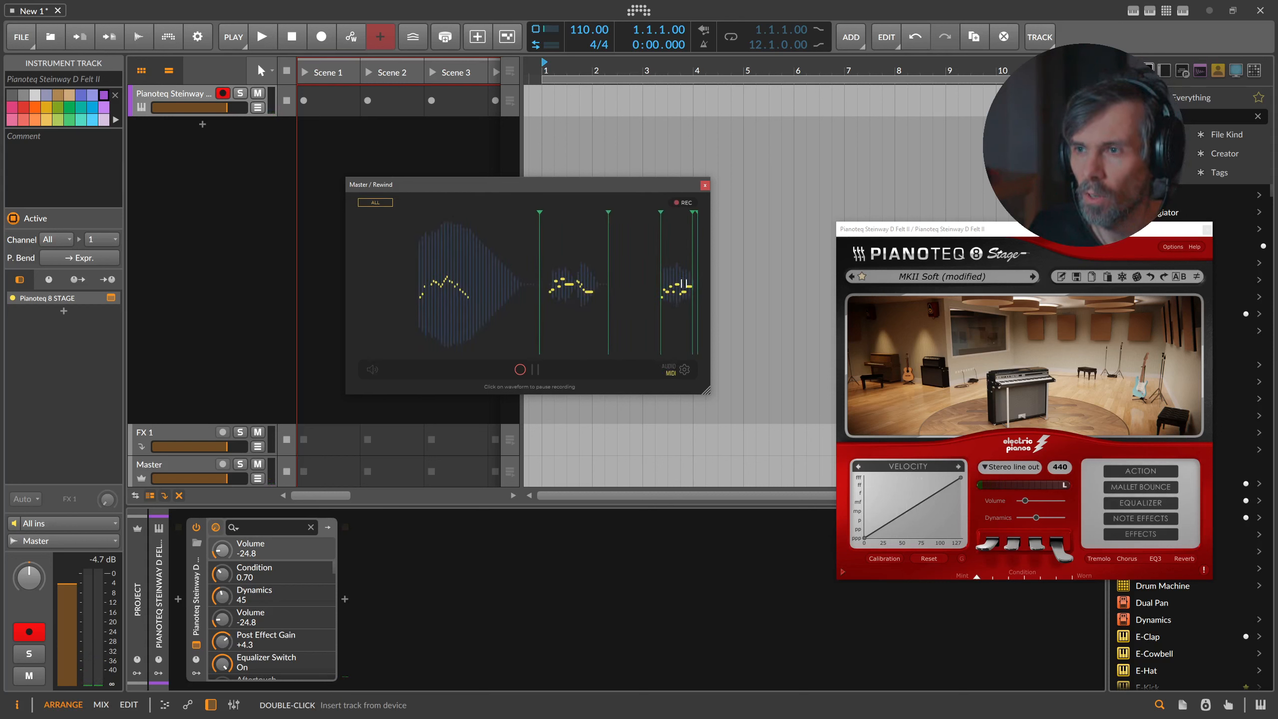
click(669, 369)
click(685, 369)
click(411, 397)
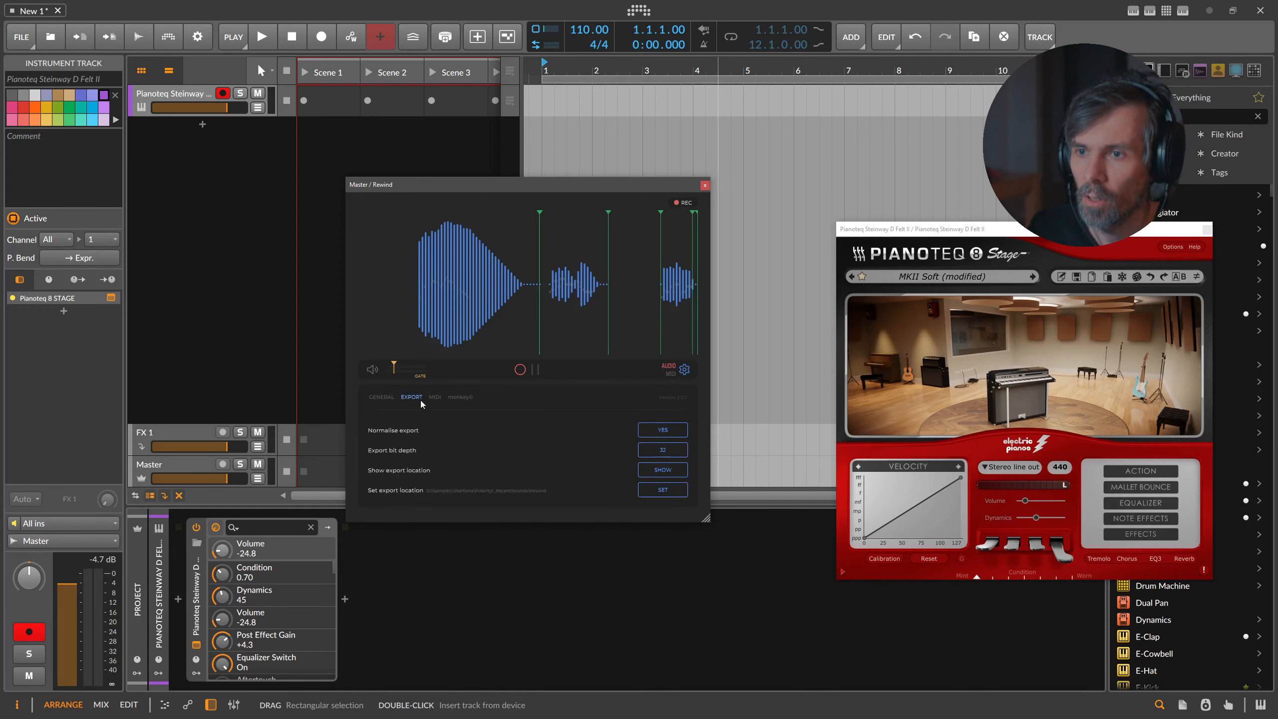
click(436, 397)
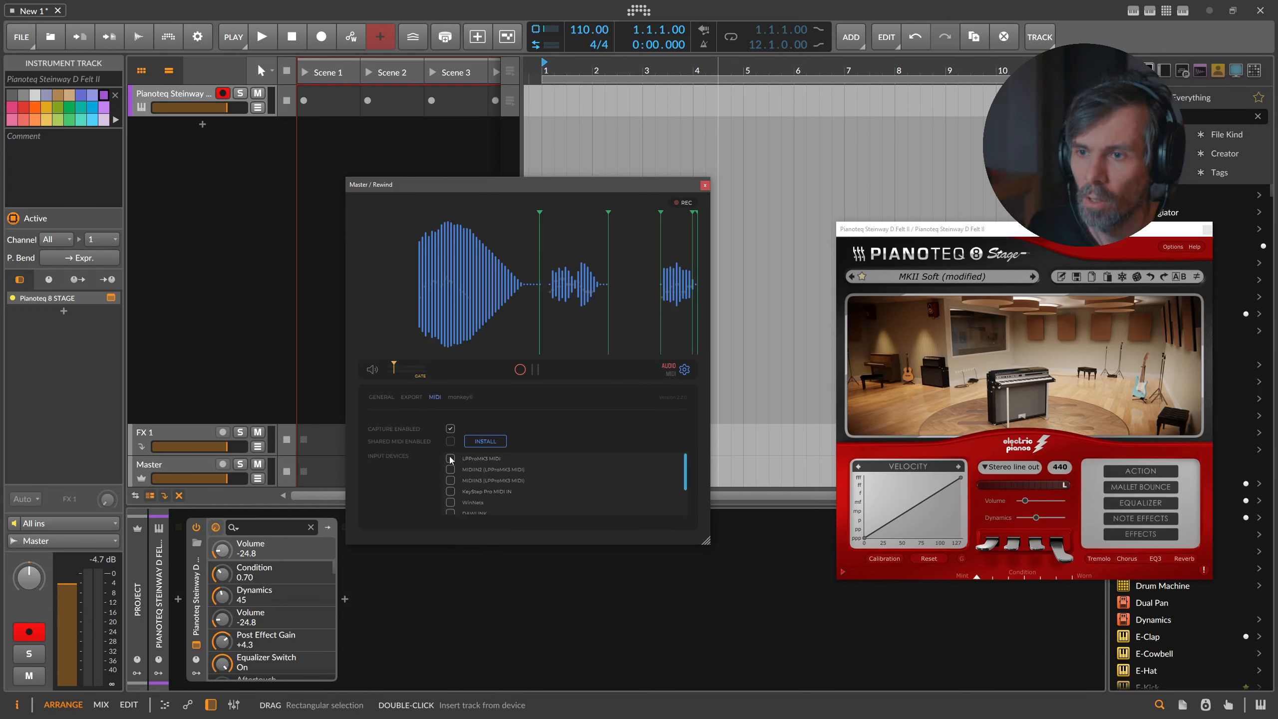
click(683, 369)
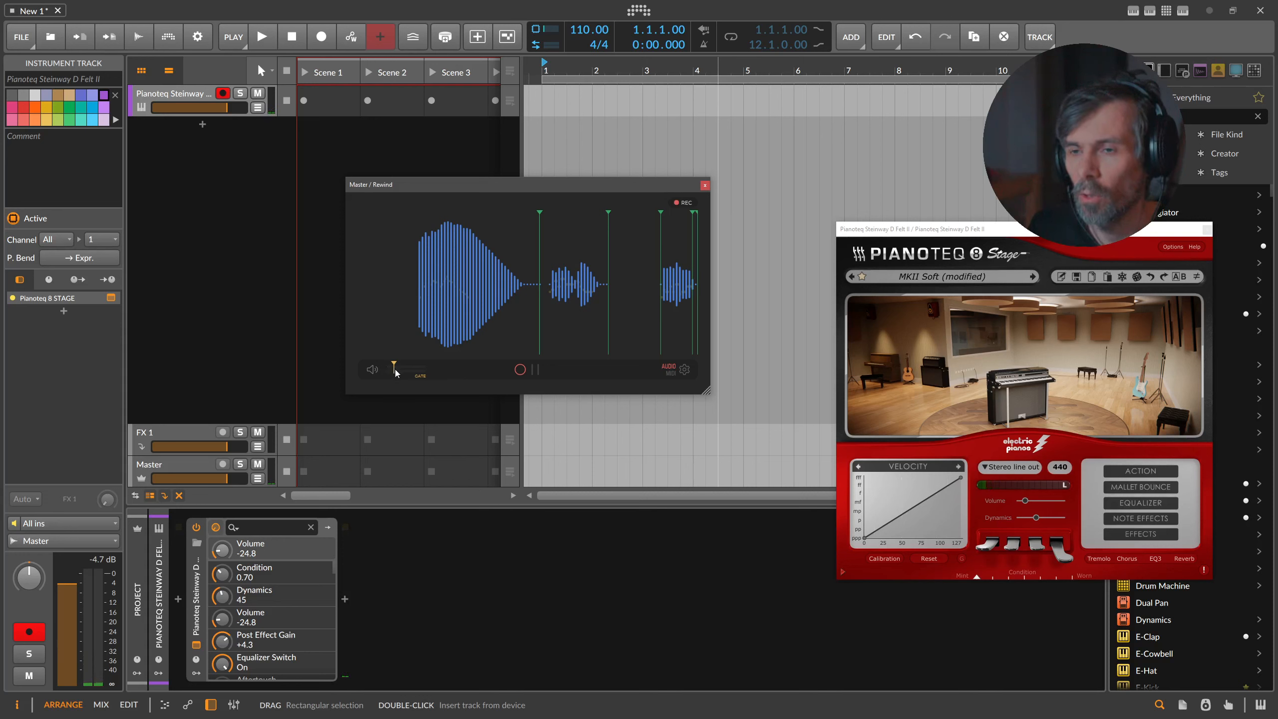
Raise Pianoteq's volume to -2.0 and load the Classical Guitar preset, keeping the Rewind window clear of it
drag(1029, 505, 1070, 502)
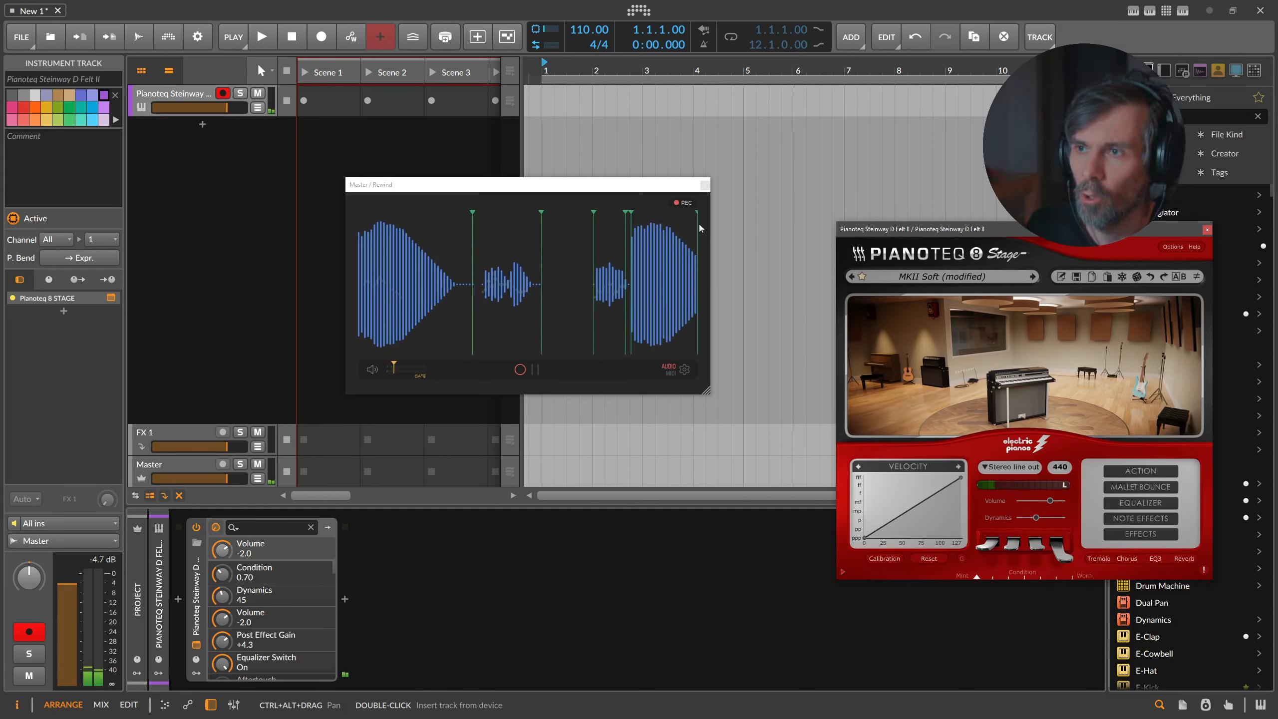
drag(642, 194, 611, 191)
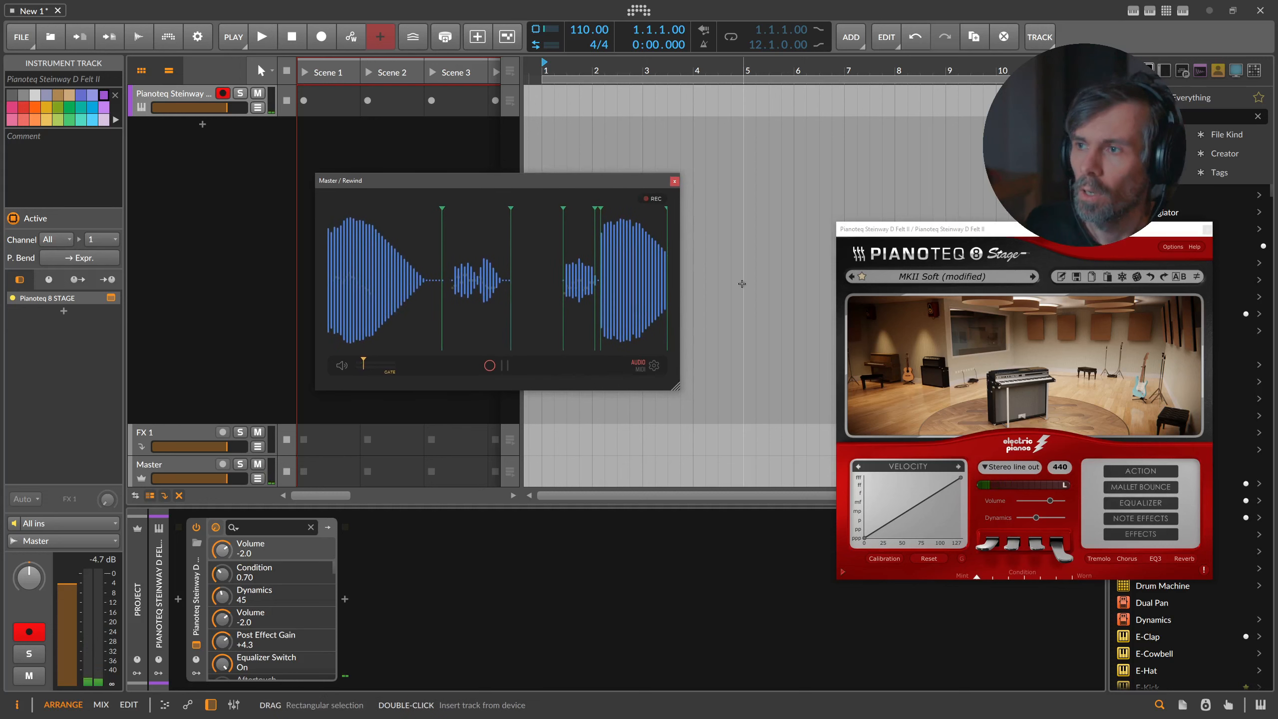
click(931, 277)
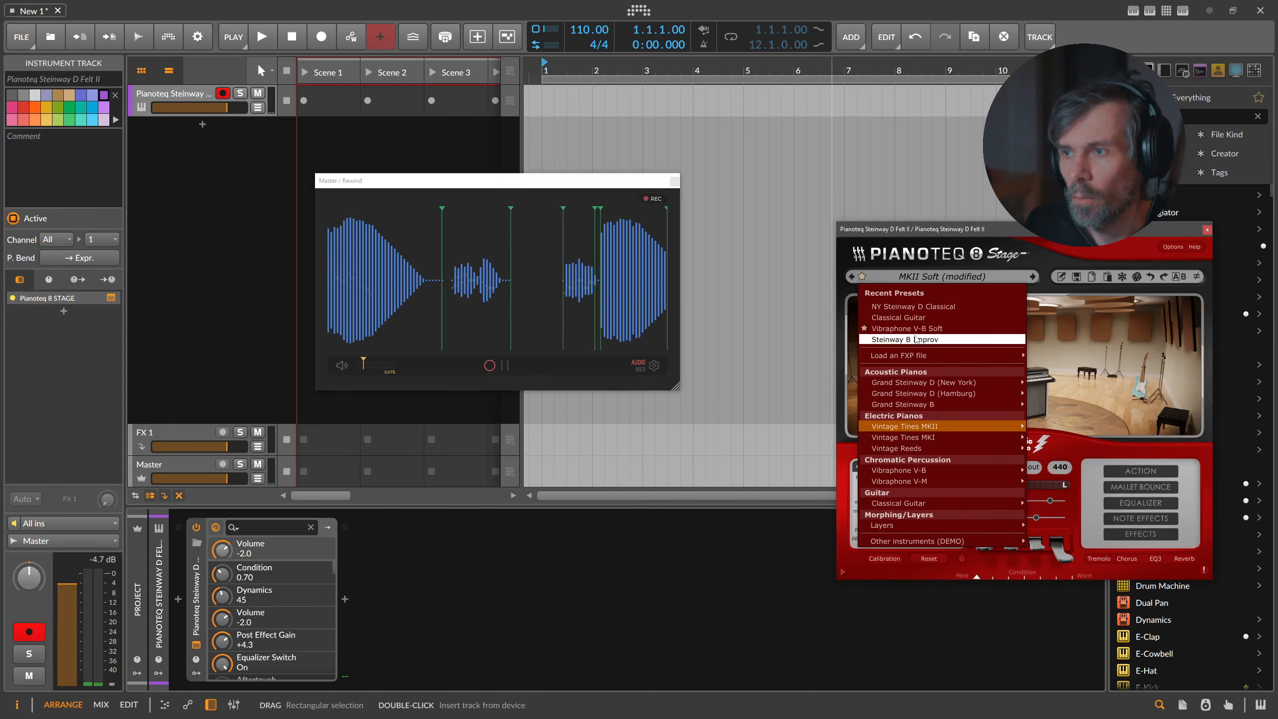
click(913, 318)
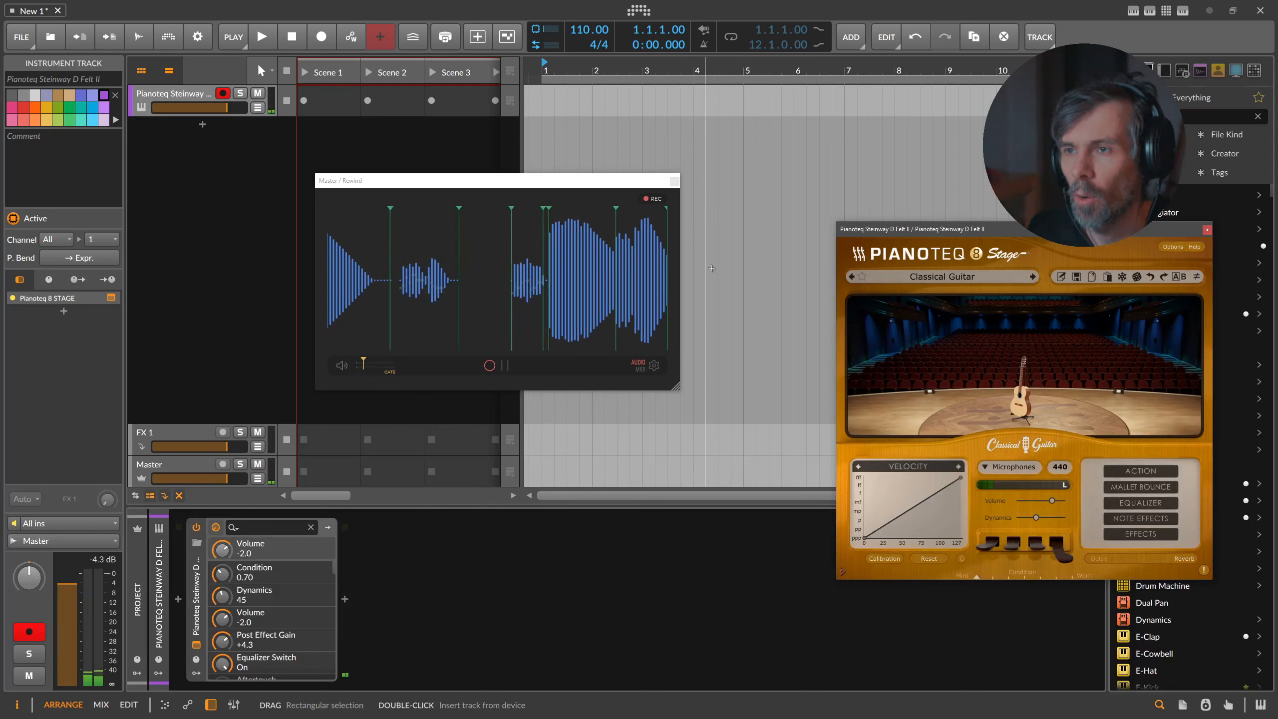
Load Pianoteq's Steinway B Improv preset, then pause Rewind's recording on the waveform
click(958, 276)
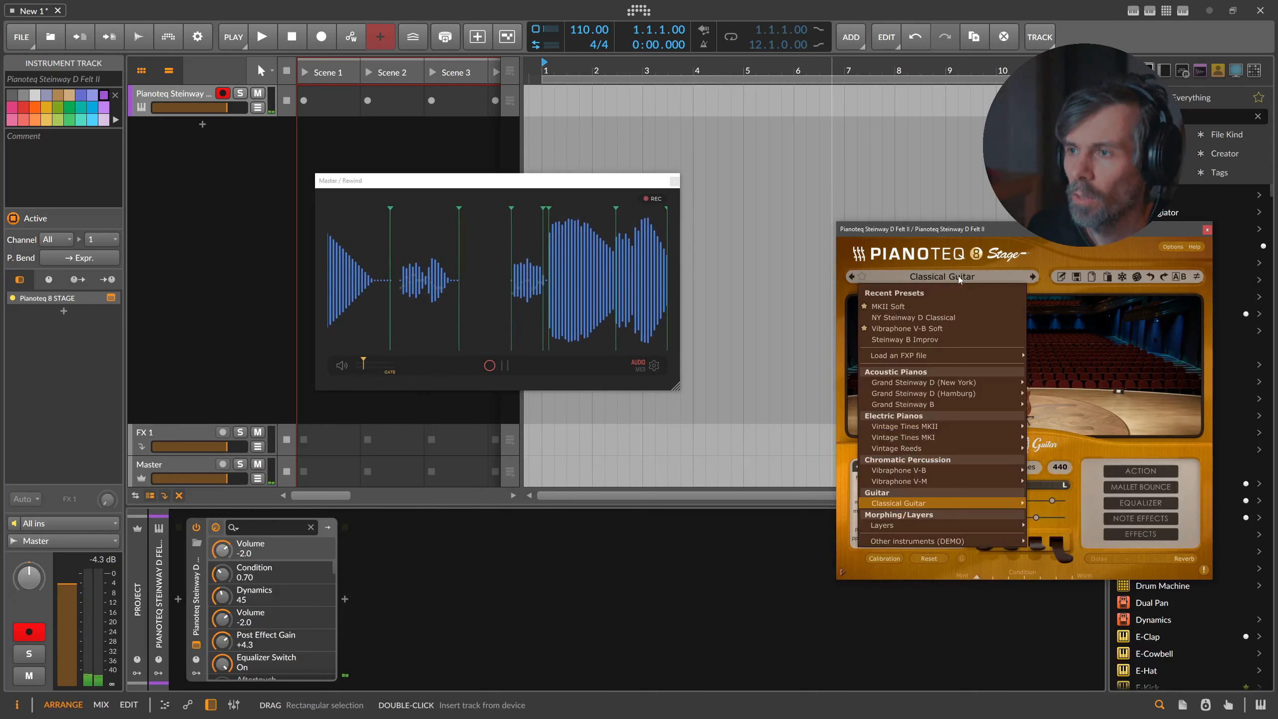
click(922, 338)
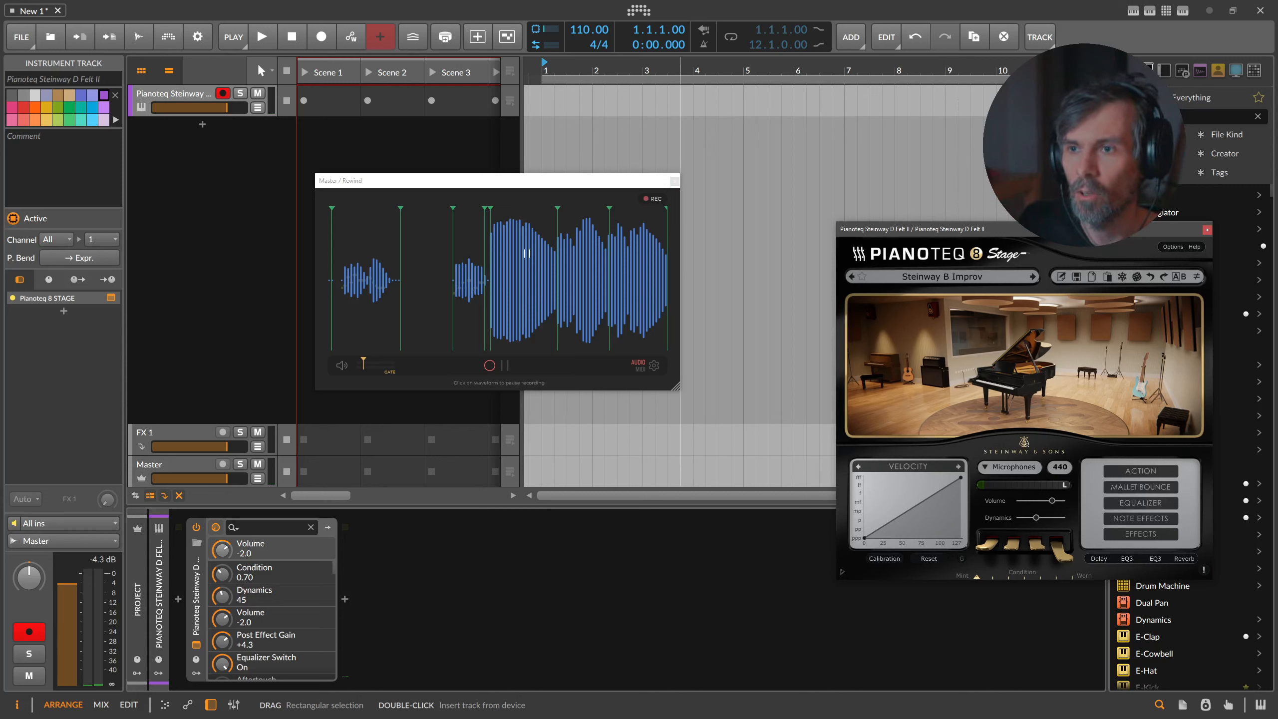
click(526, 286)
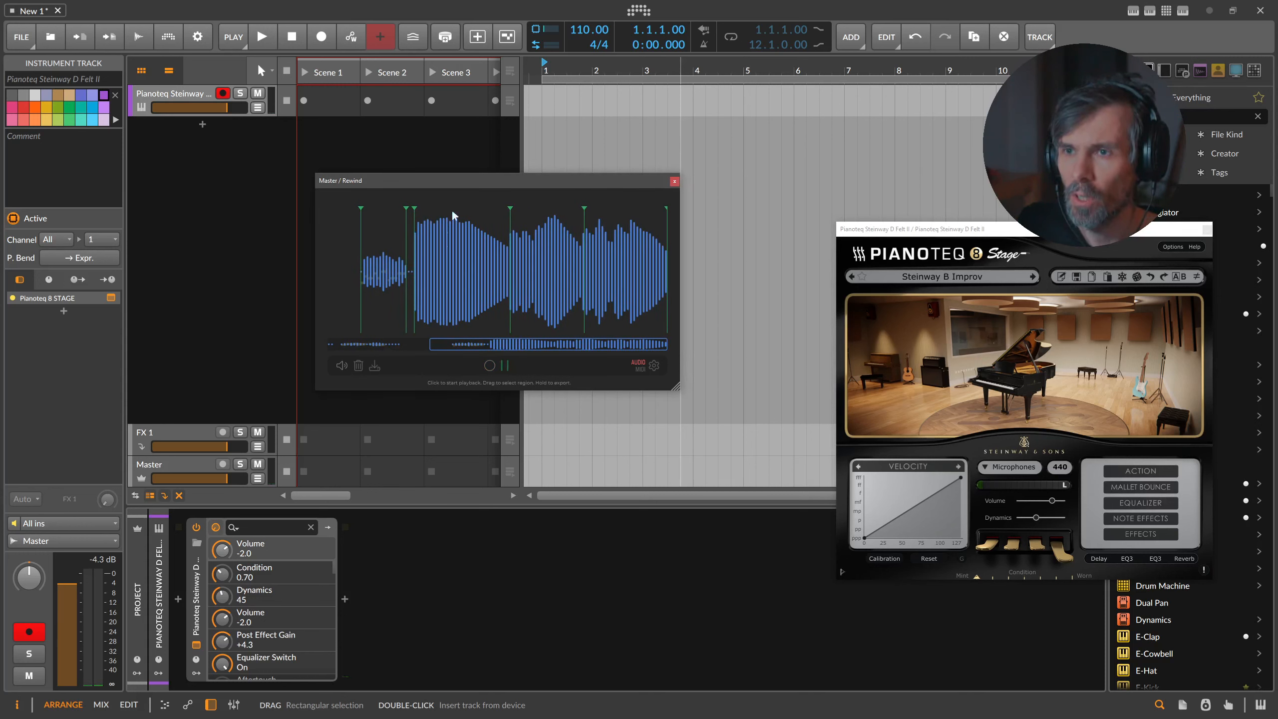
Play back the last three captured takes from their start markers in Rewind
click(416, 212)
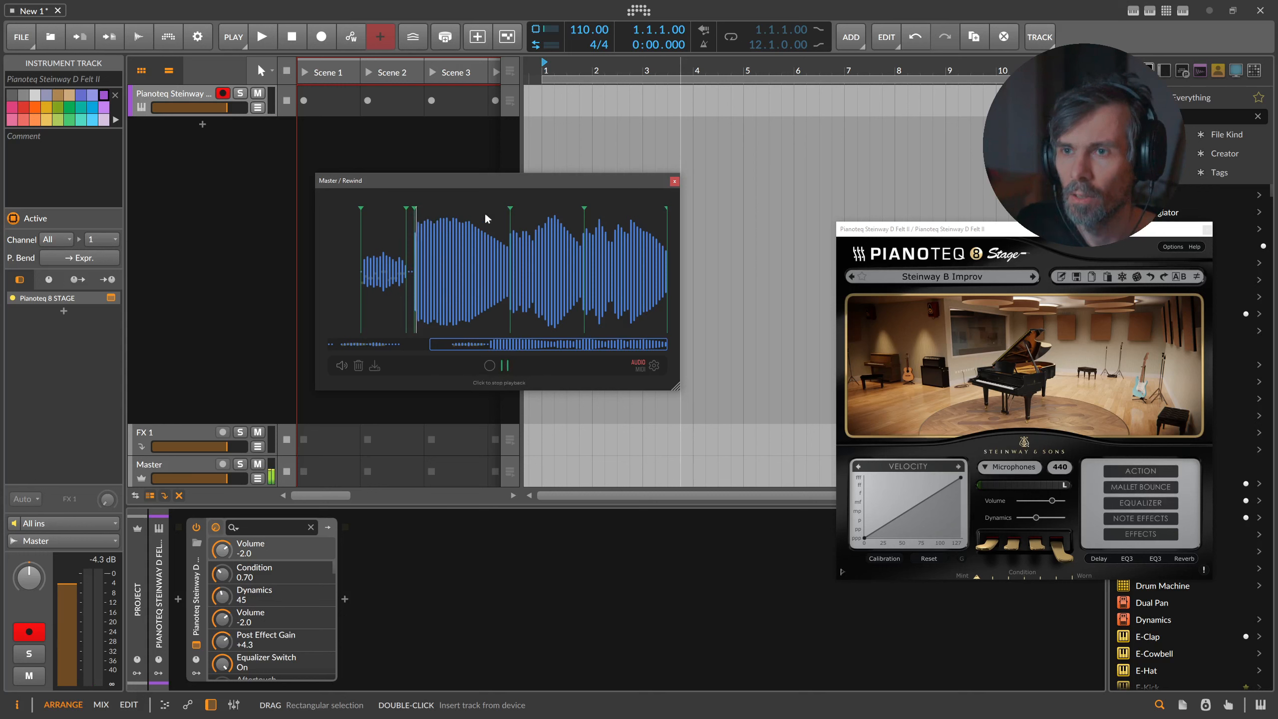
click(511, 212)
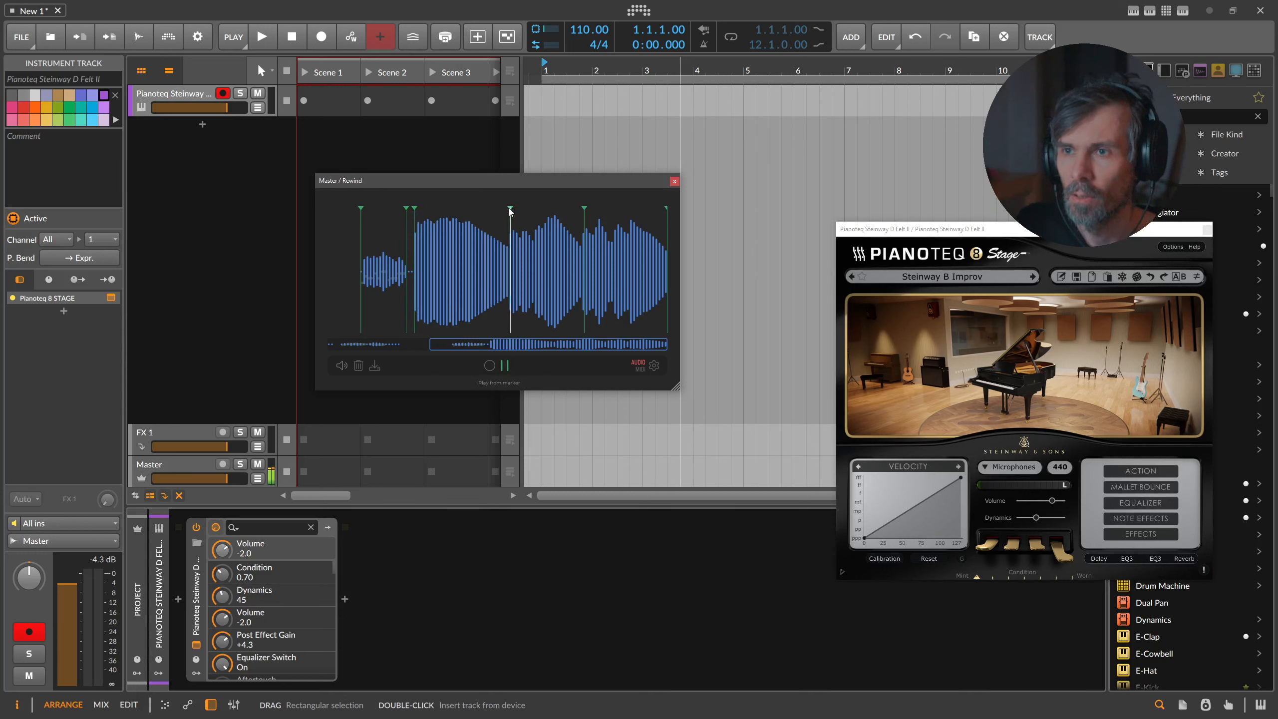
click(584, 211)
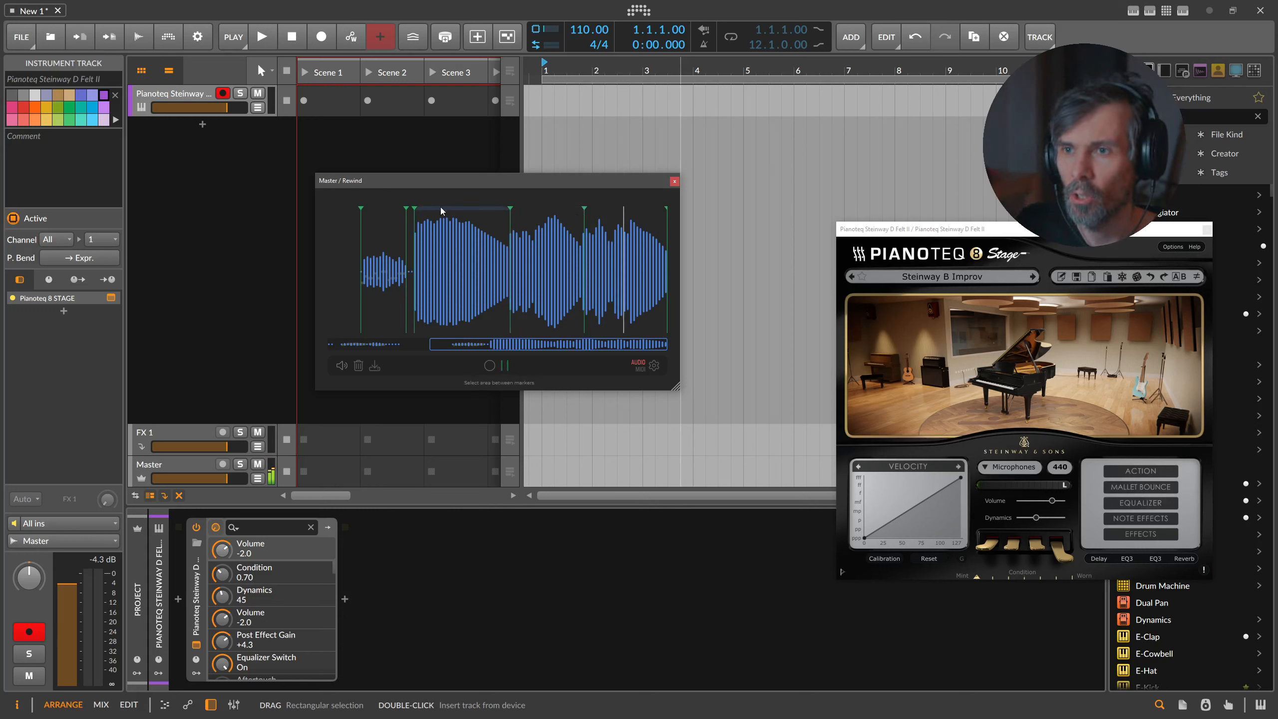
Place the first of the last three takes at bar 1 on a new audio track and the final take directly after it
click(486, 209)
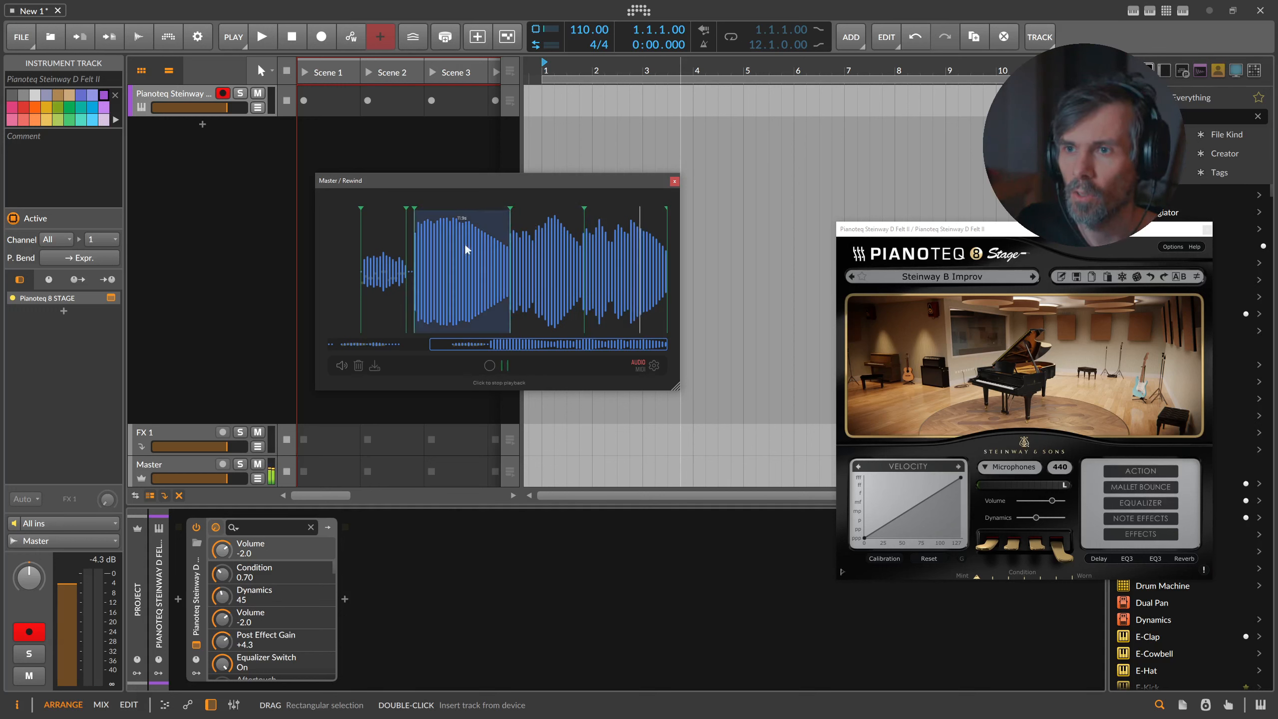
drag(486, 256, 548, 134)
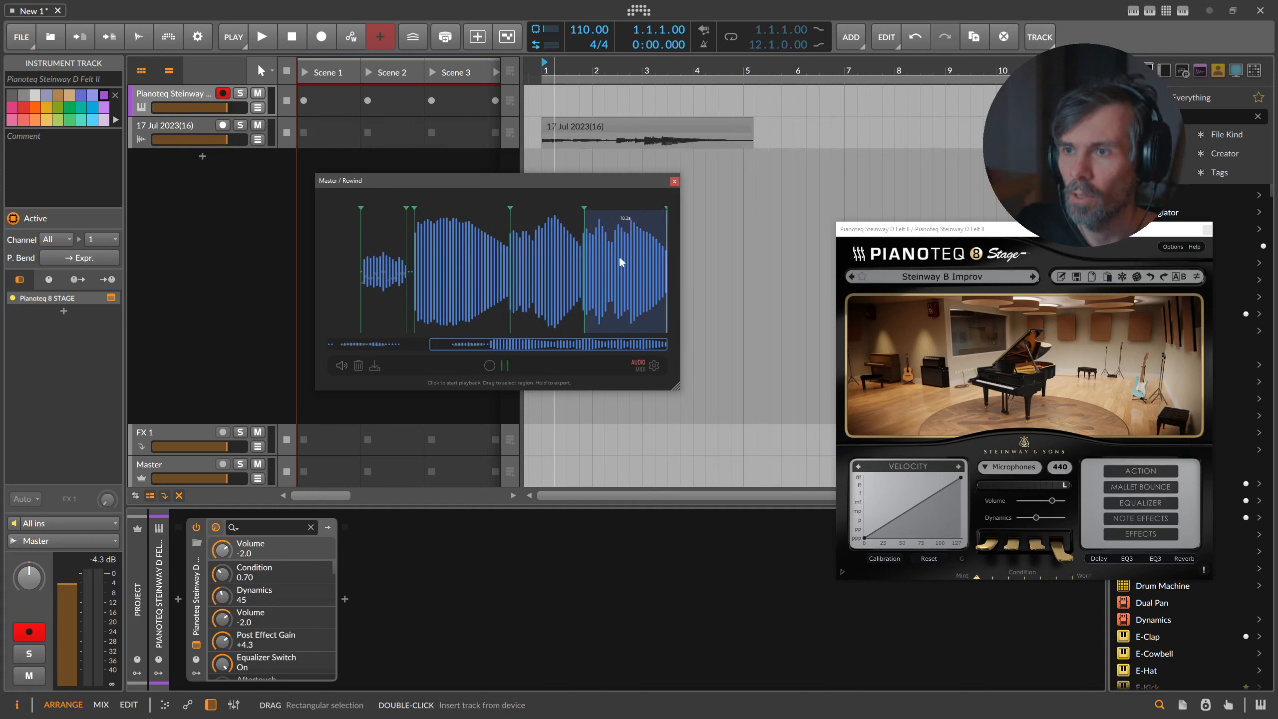
drag(618, 255, 753, 123)
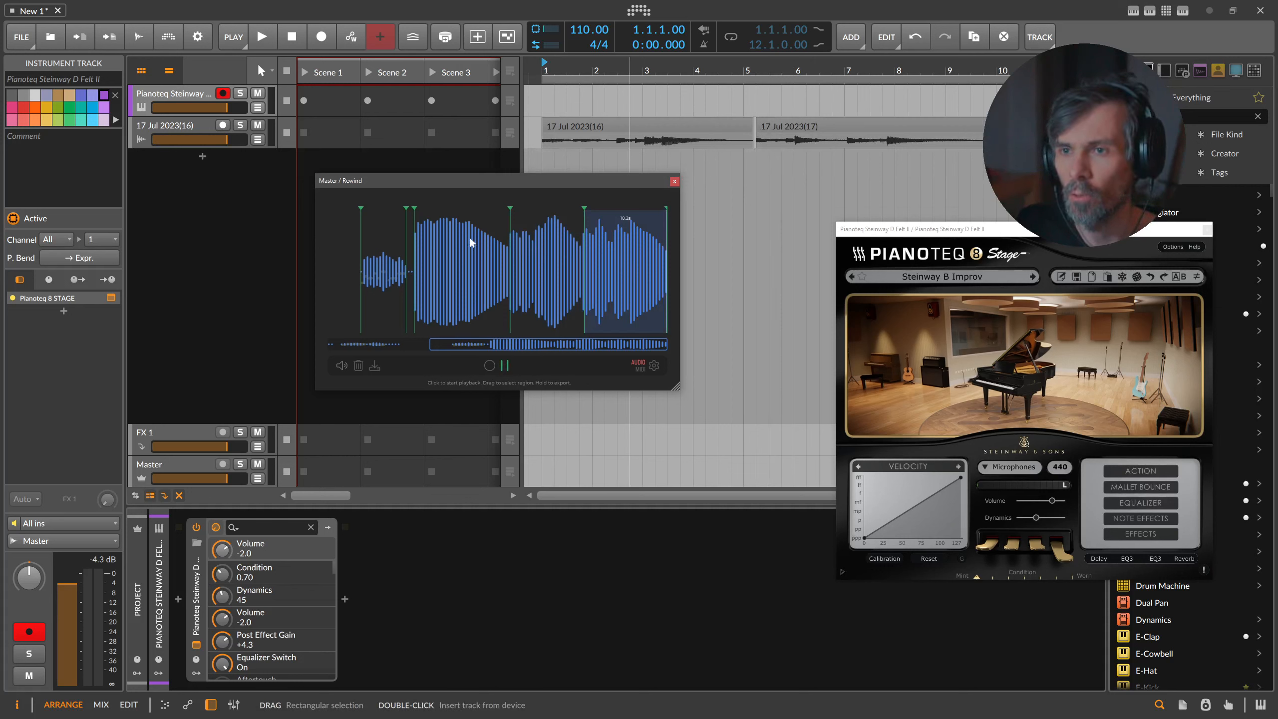
Widen the Rewind window and move it lower, below the arrangement tracks
drag(316, 242, 186, 247)
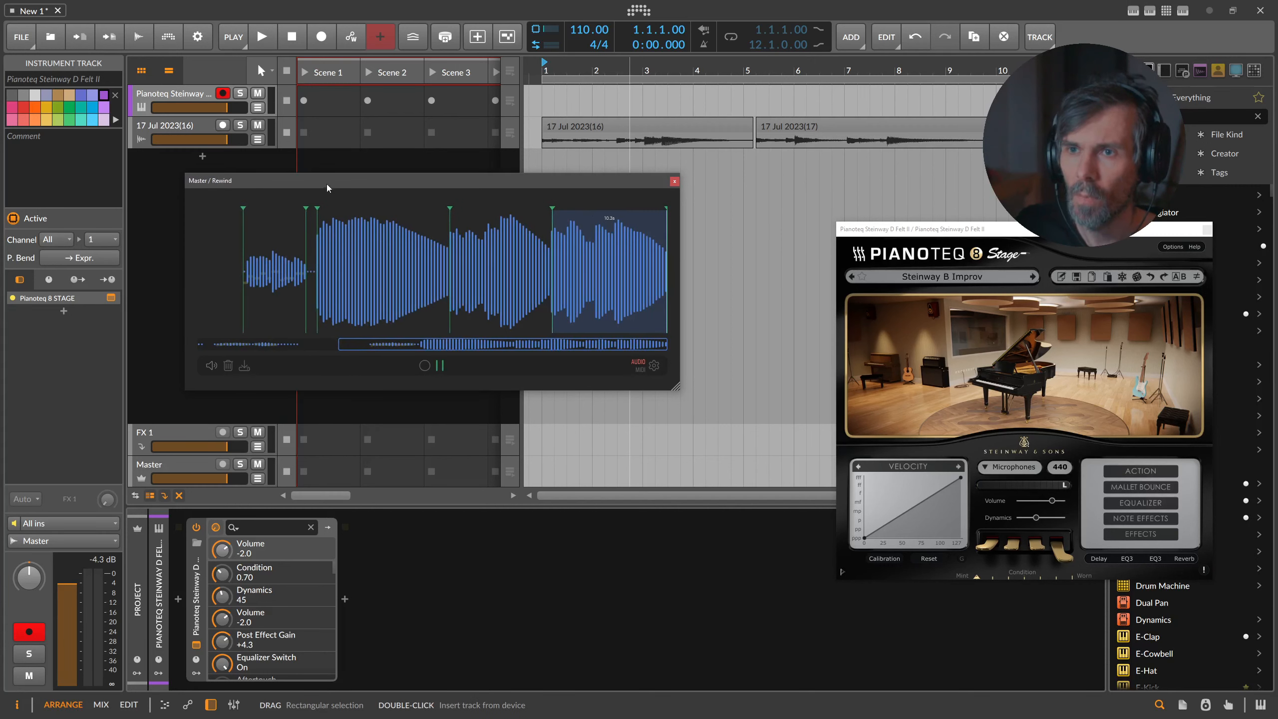
drag(326, 187, 324, 229)
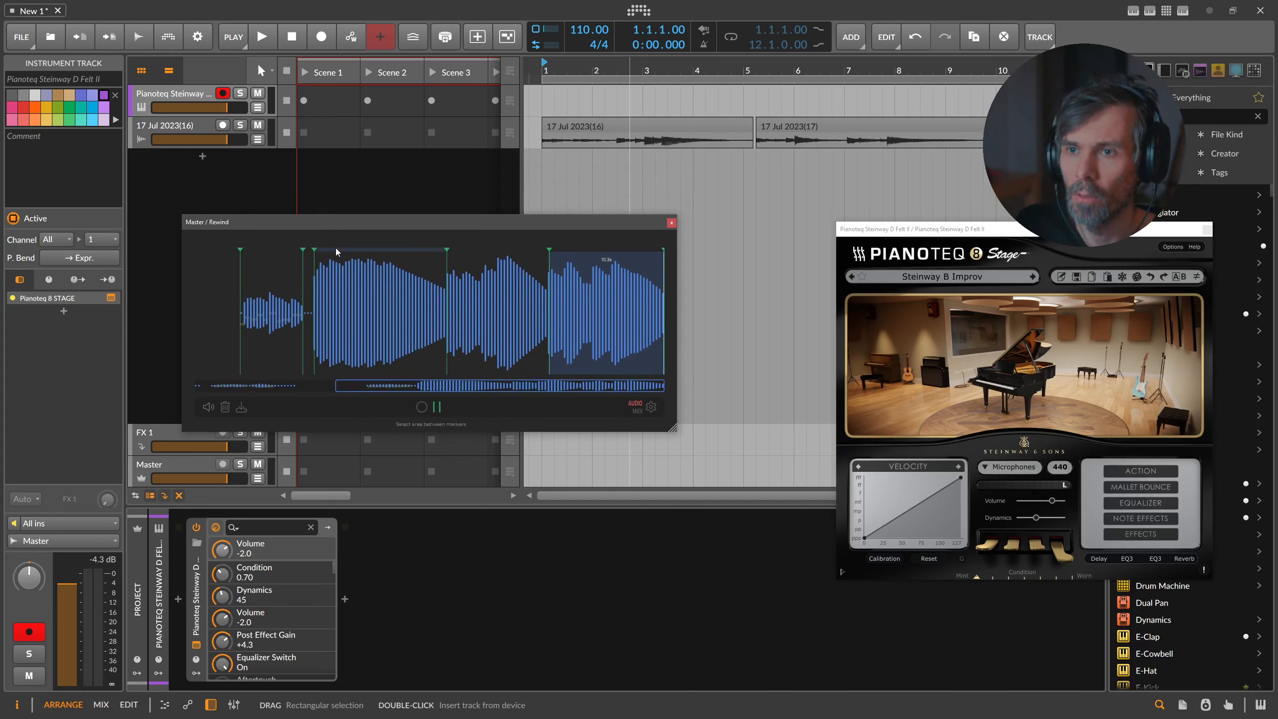
Try out selecting each of the last three takes between its markers in Rewind, and play back the first one
click(335, 247)
click(472, 249)
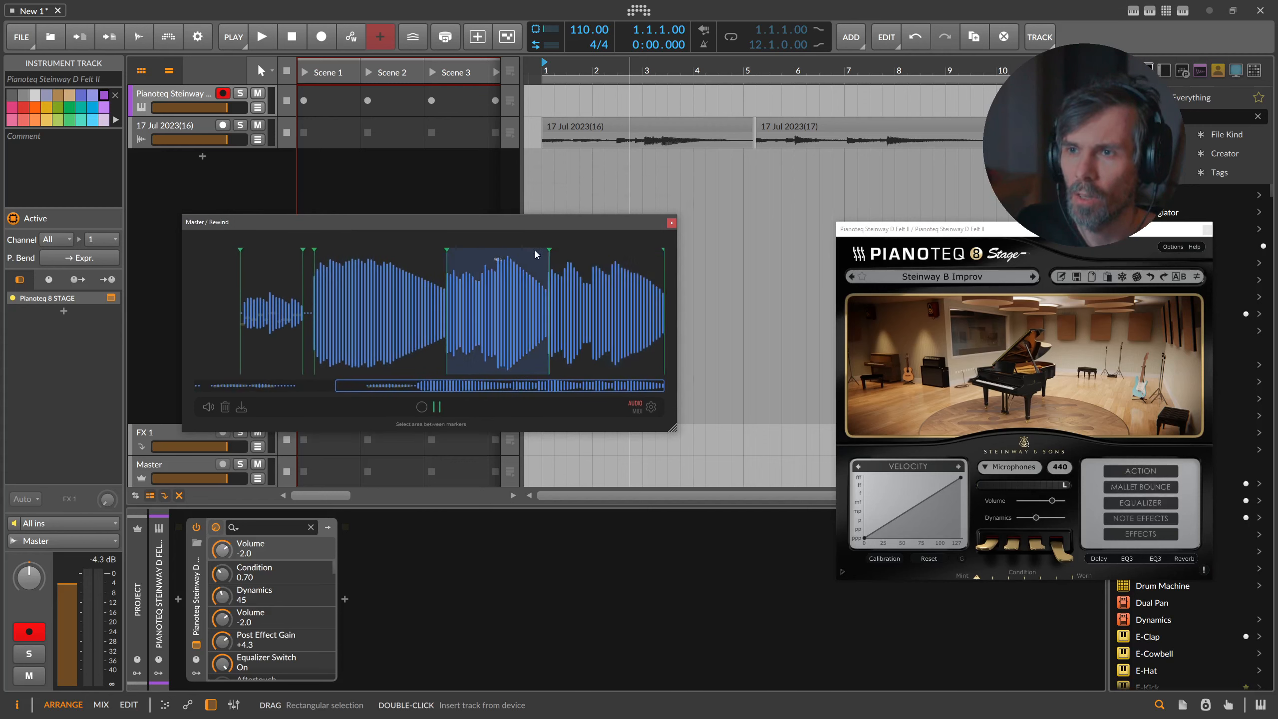
click(575, 249)
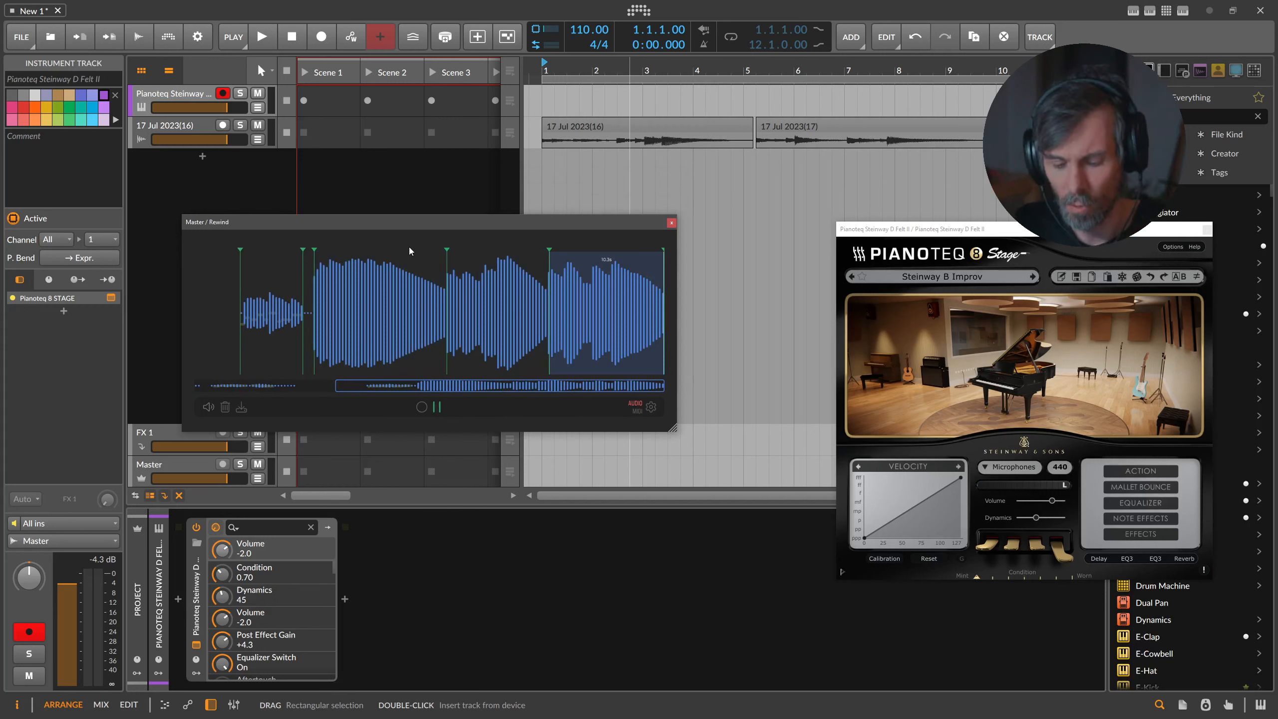
click(402, 250)
click(481, 249)
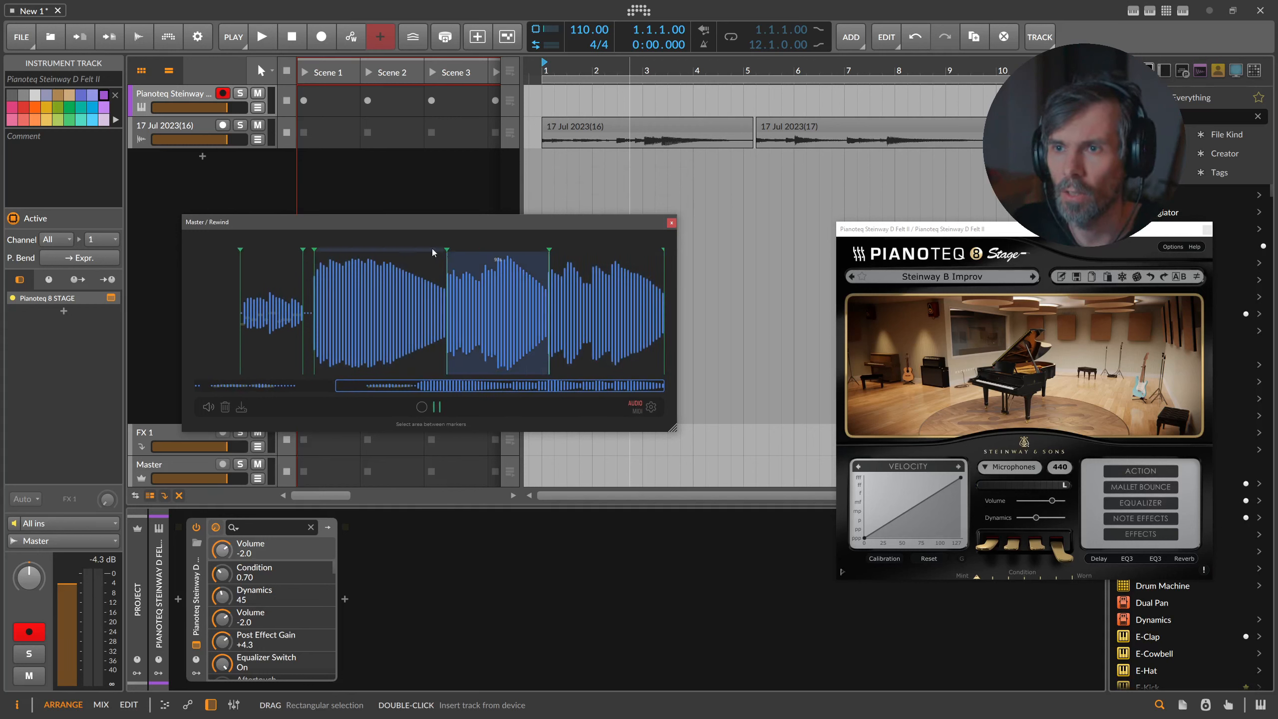
click(431, 247)
click(468, 247)
click(559, 248)
click(459, 249)
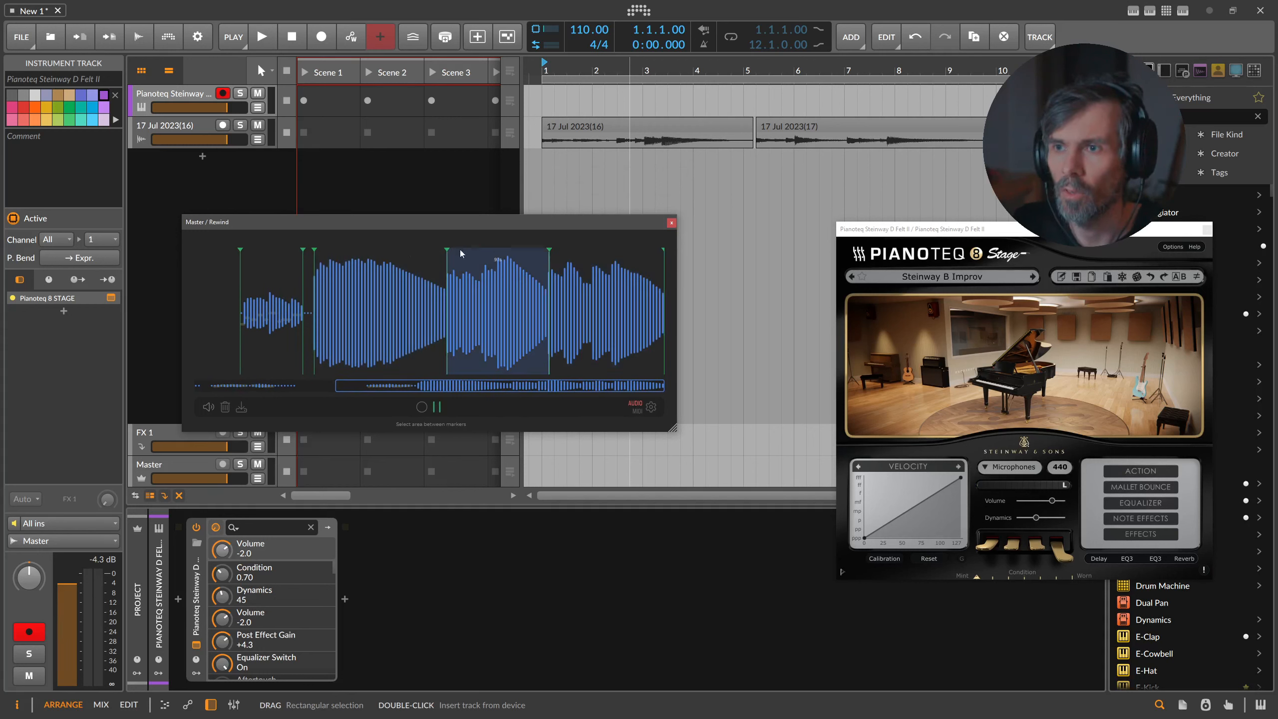
click(403, 249)
click(326, 304)
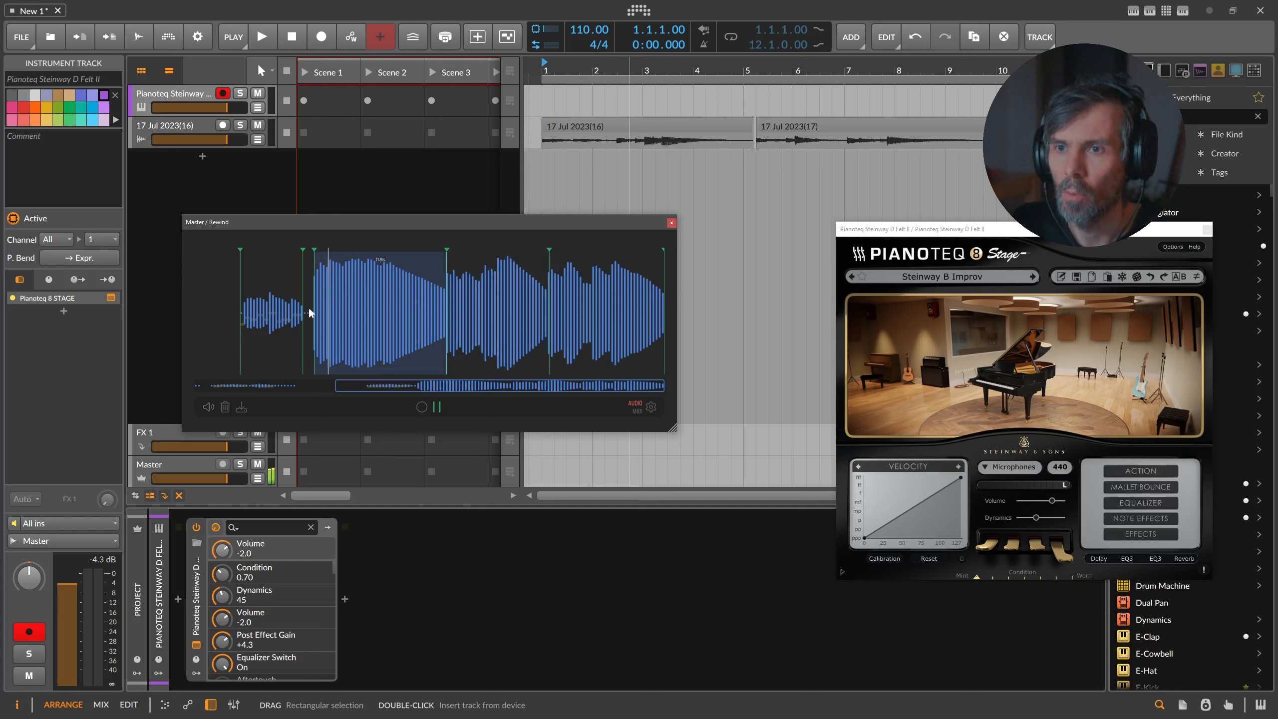
Select the last three takes as one region in Rewind and place it at bar 1 on a second audio track
drag(309, 307, 614, 315)
drag(665, 320, 657, 321)
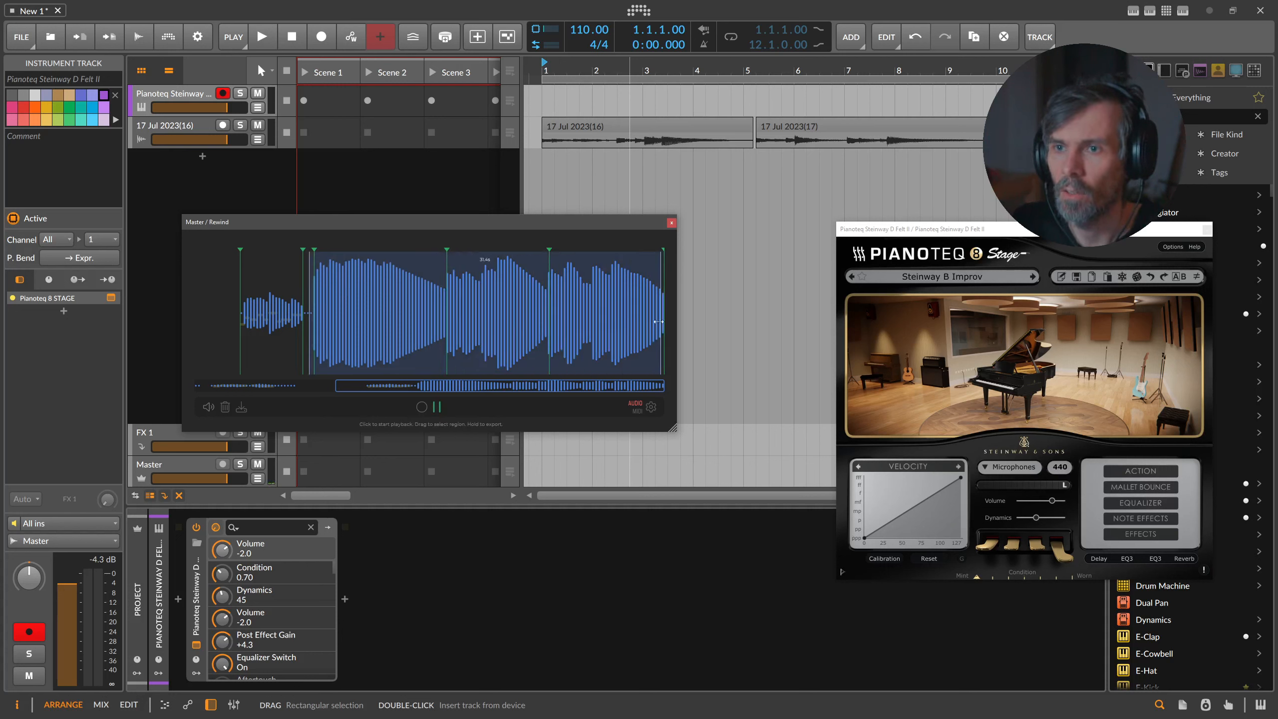
drag(402, 307, 546, 163)
drag(555, 67, 546, 107)
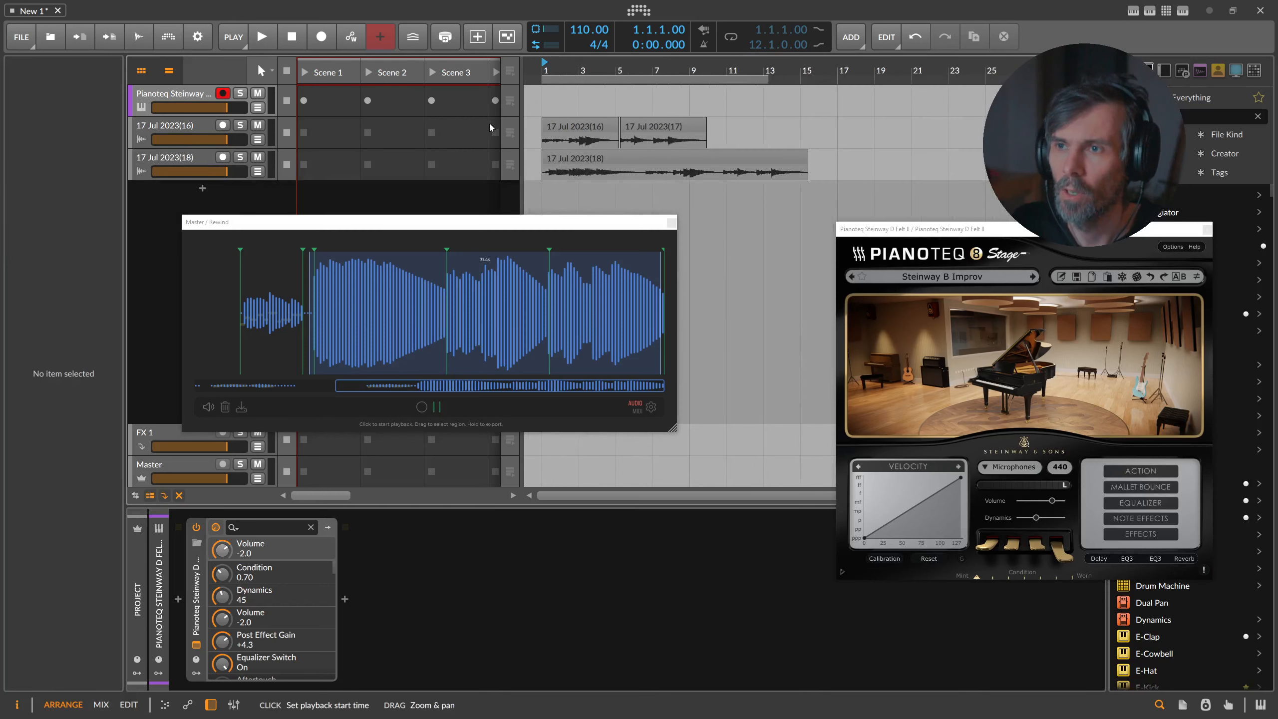
Turn a Rewind selection of about 31.6 s into a new Sampler track, and record-arm it instead of the Pianoteq track
mouse_move(338, 272)
mouse_down()
mouse_move(224, 279)
mouse_move(664, 304)
mouse_up()
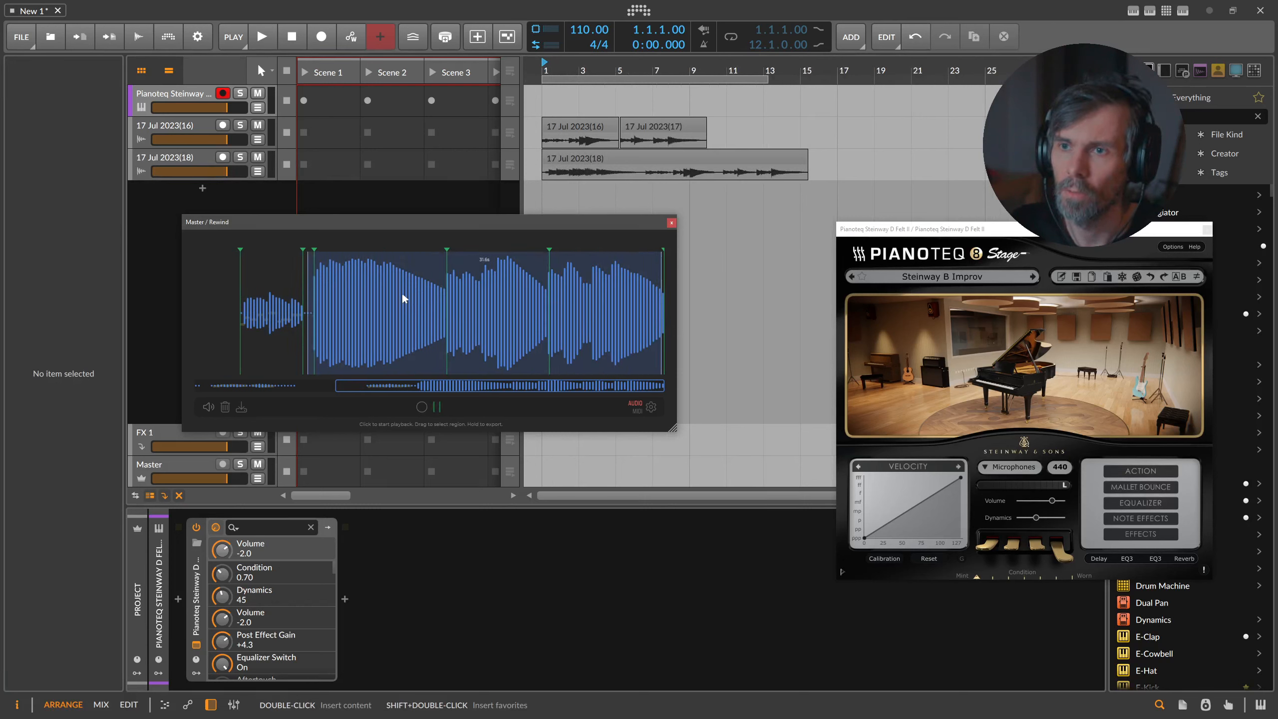
drag(402, 290, 211, 191)
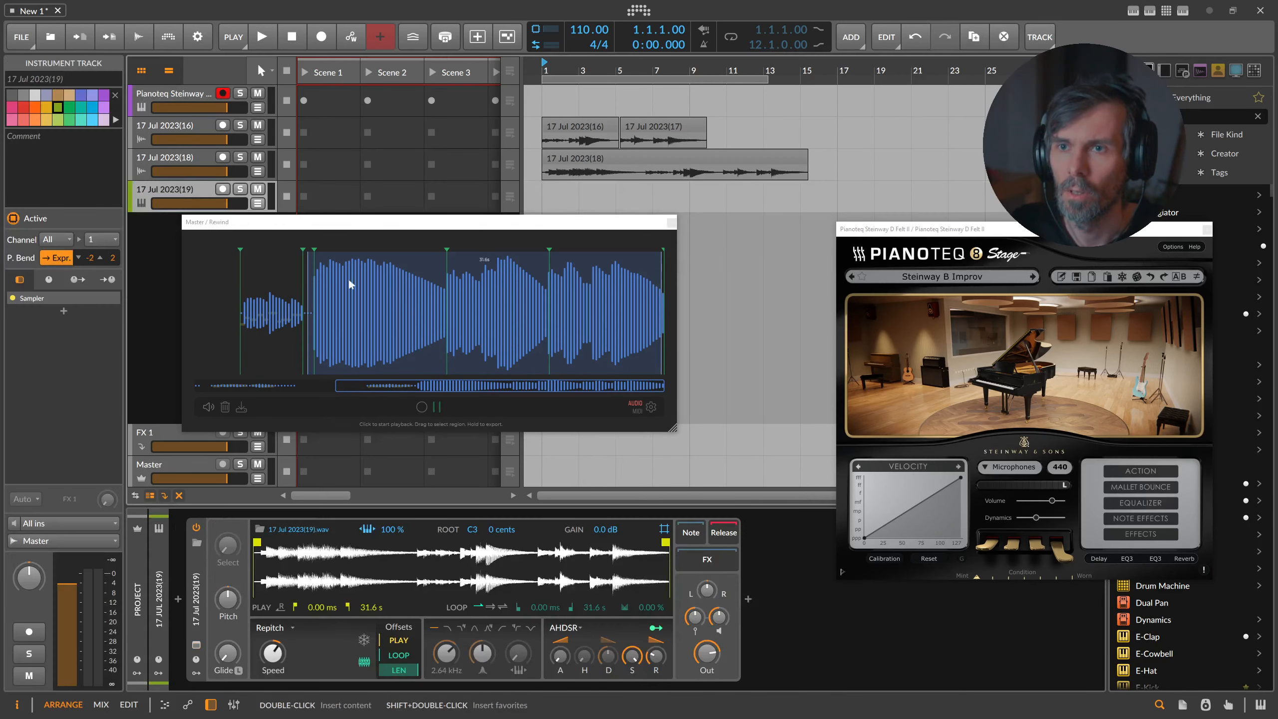
click(222, 189)
click(223, 94)
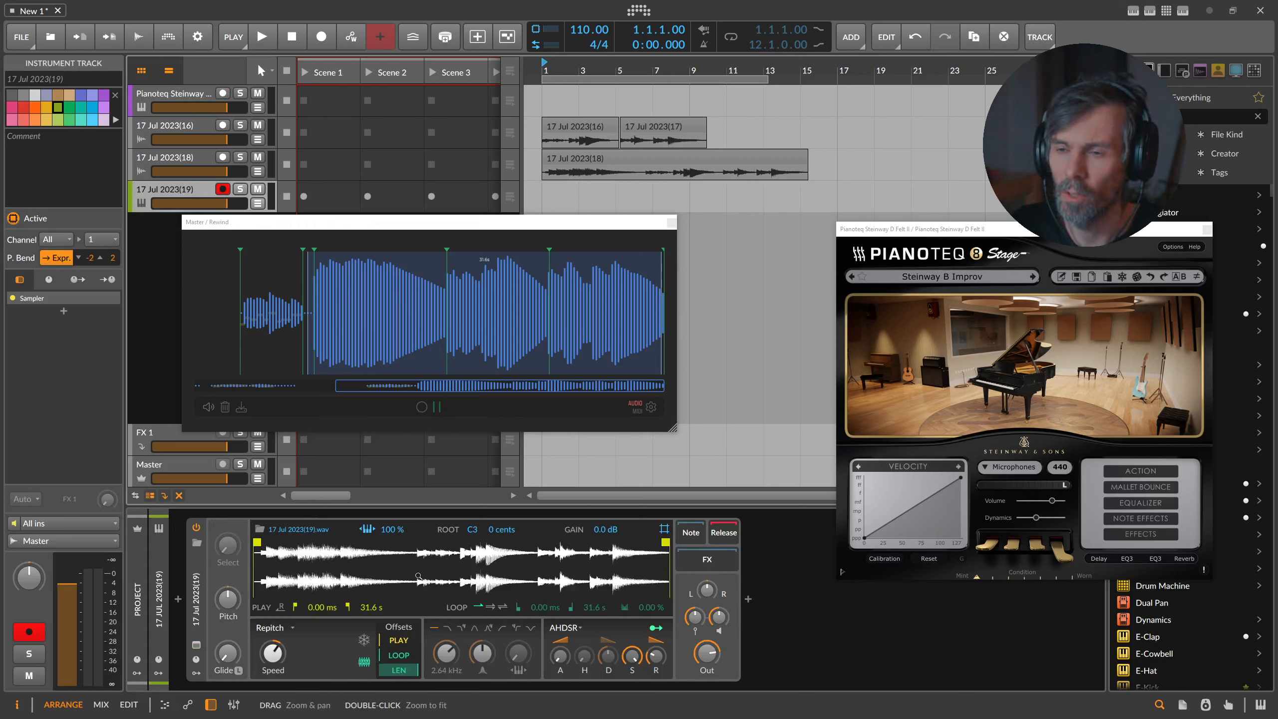
Set the Sampler's play start to 738 ms and its playback mode to Textures
drag(256, 542, 266, 542)
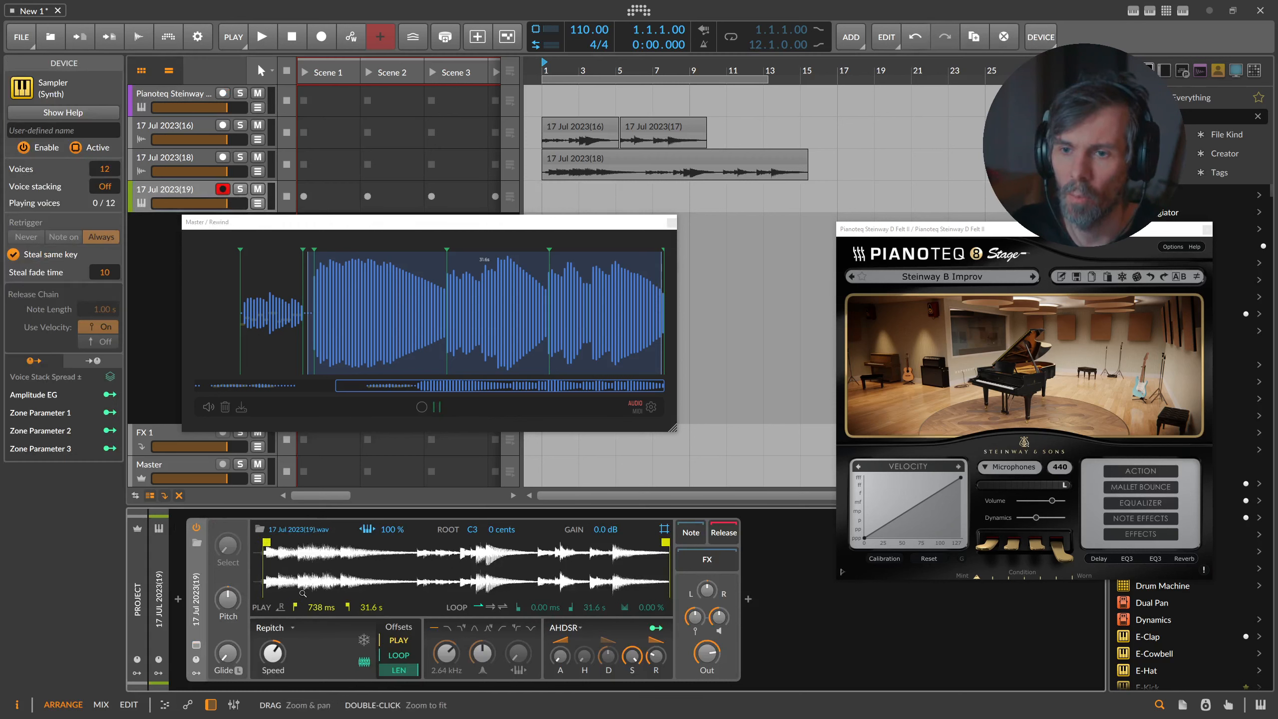
click(288, 628)
click(292, 675)
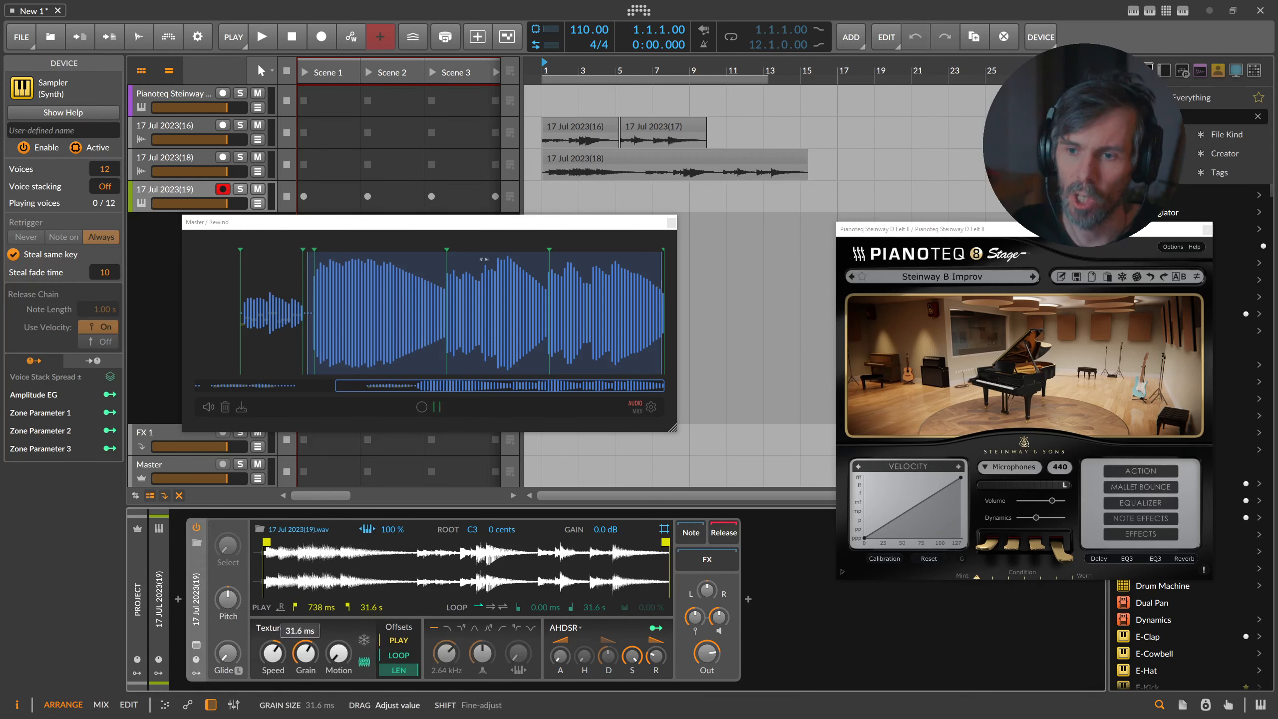
mouse_move(289, 646)
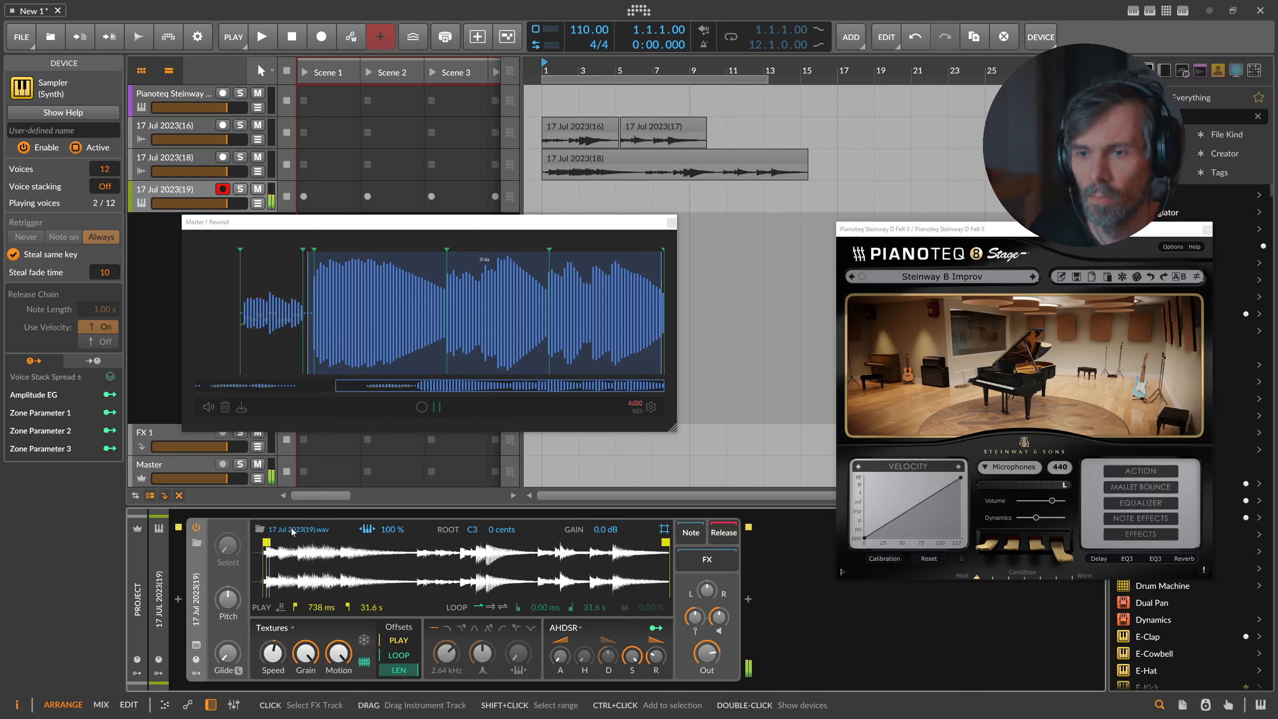
Set the Sampler's play start to 1.72 s and its speed to 8.00 %, and turn on Freeze
drag(267, 542, 276, 543)
mouse_move(273, 653)
mouse_down()
mouse_move(273, 619)
mouse_move(280, 657)
mouse_up()
click(364, 640)
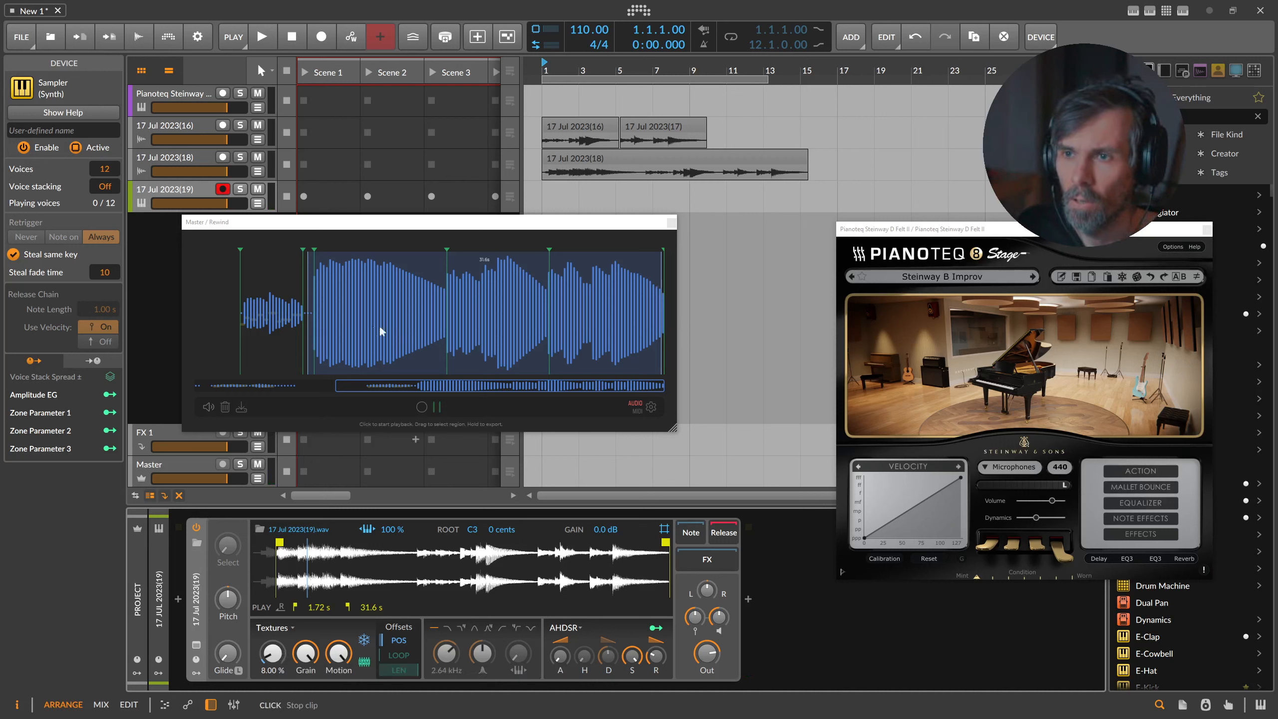
Move the Rewind window up, clear of the device panel, and resume its recording
drag(317, 225, 335, 229)
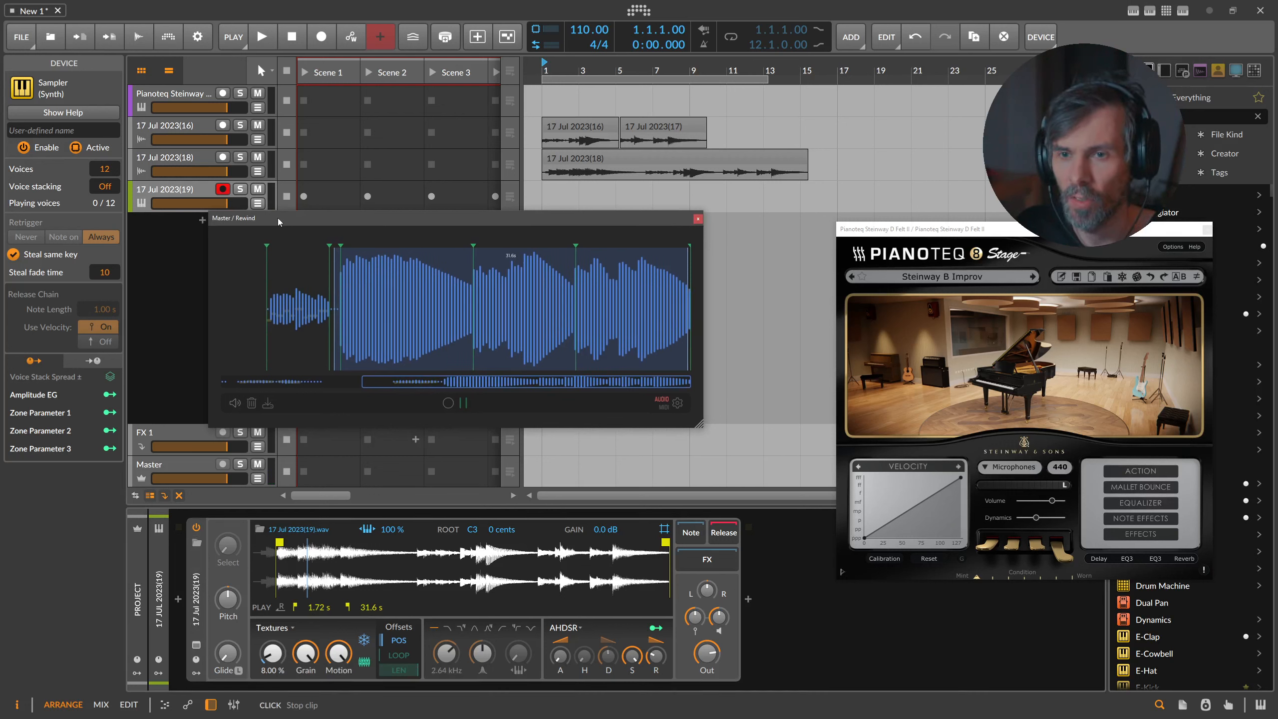
drag(275, 218, 341, 205)
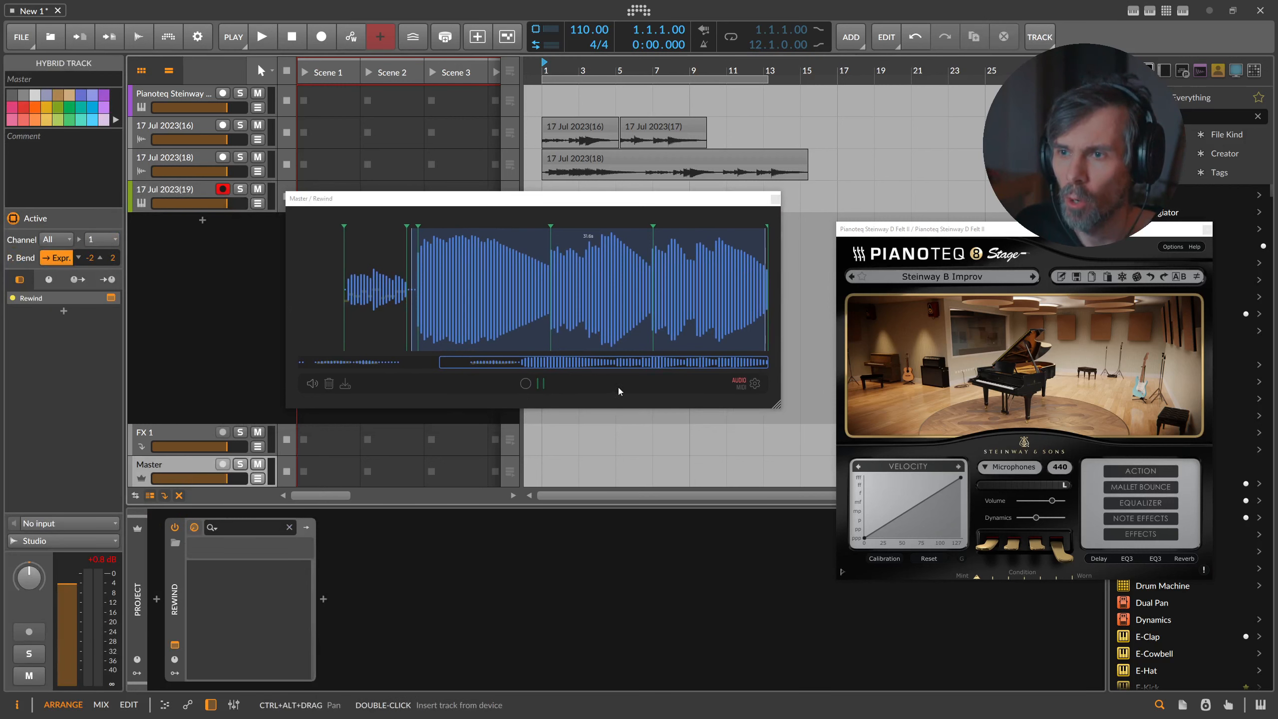
click(539, 386)
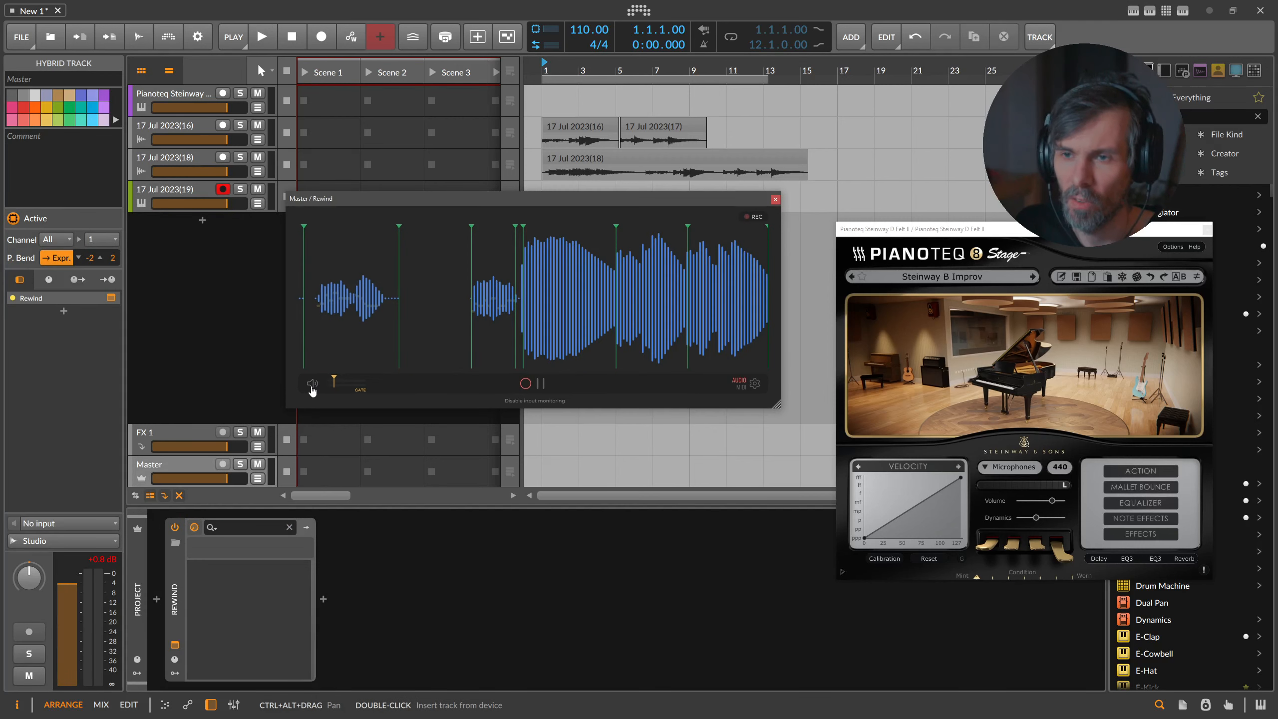
Look through Rewind's General, MIDI, monkeyC and Export settings, with the capture shown in the MIDI view
click(755, 383)
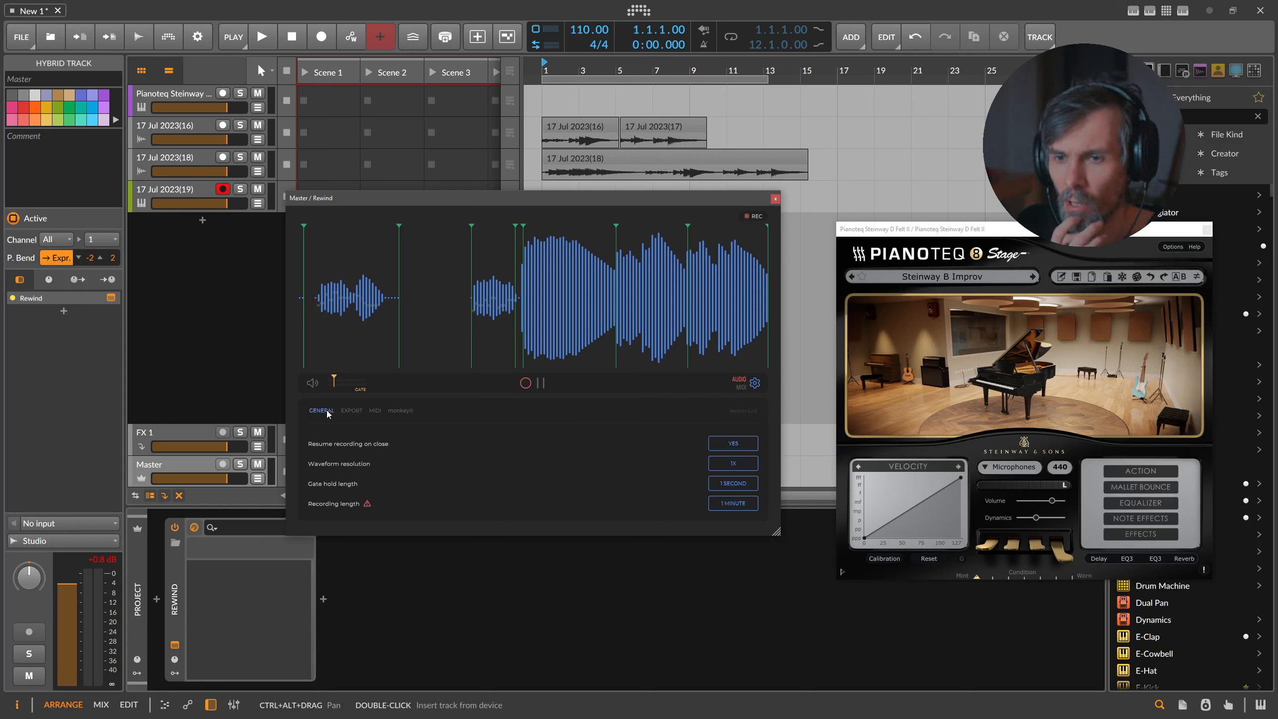
click(171, 578)
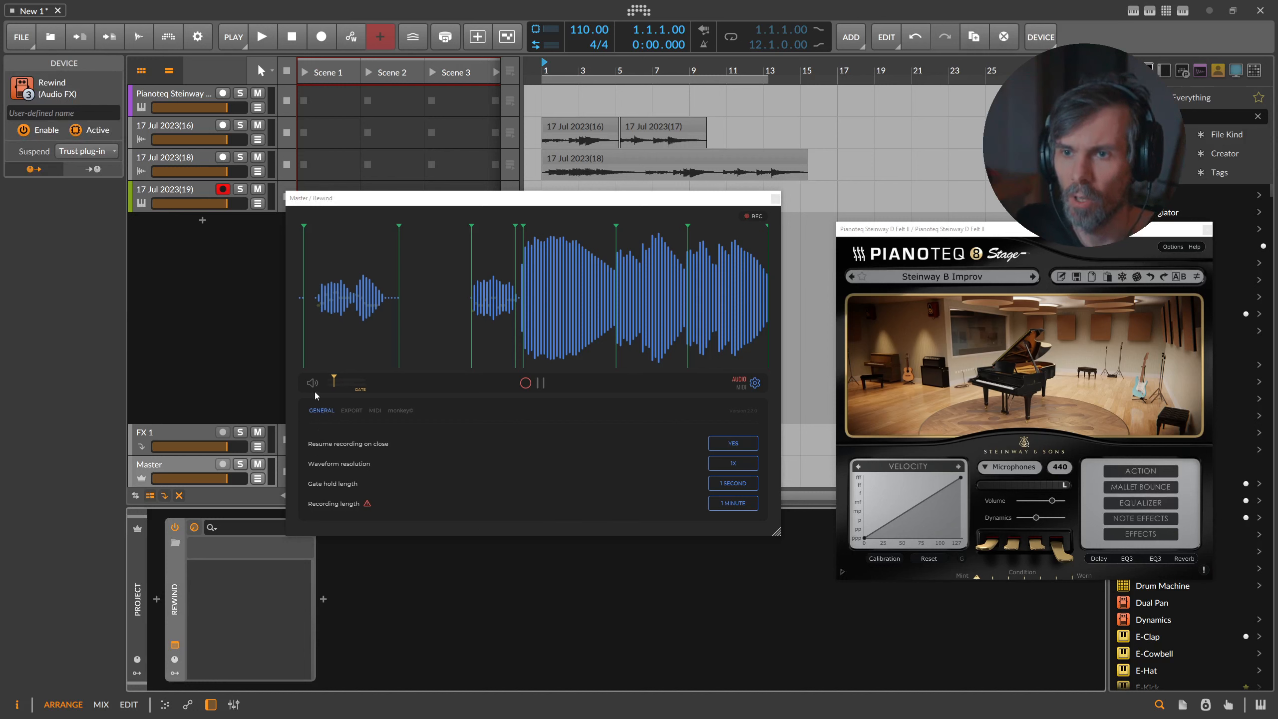
click(739, 384)
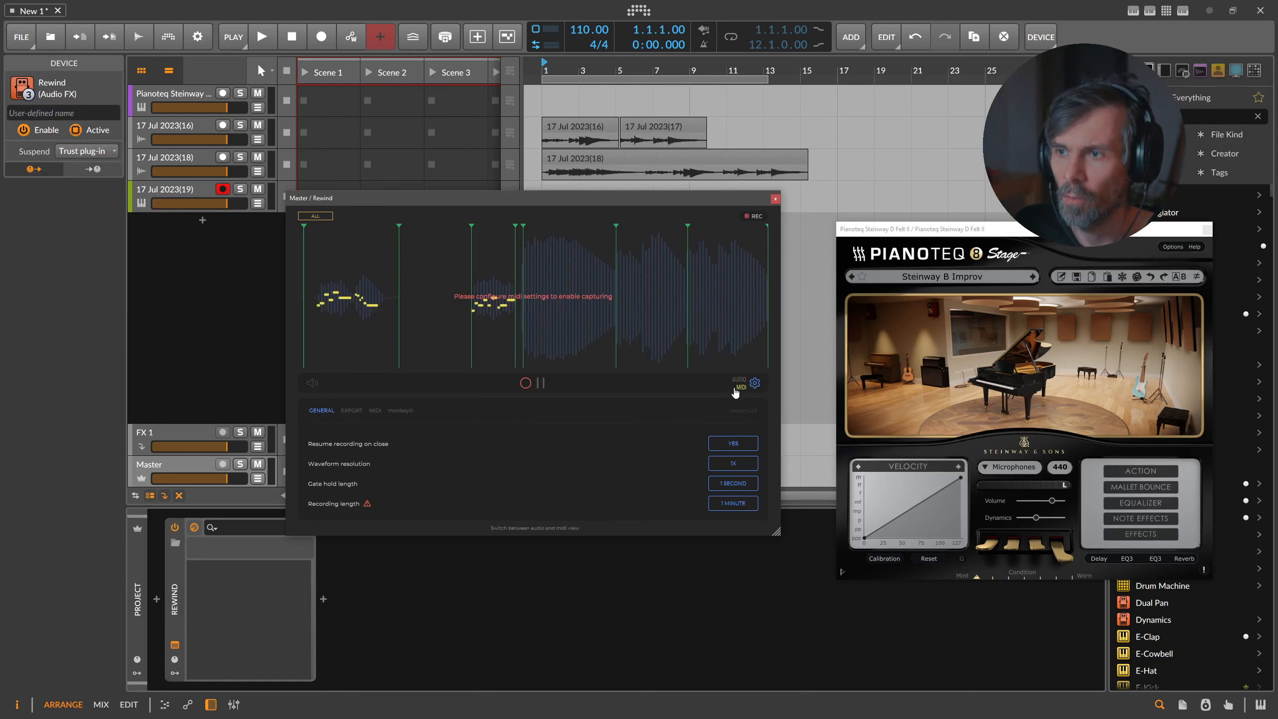
click(375, 411)
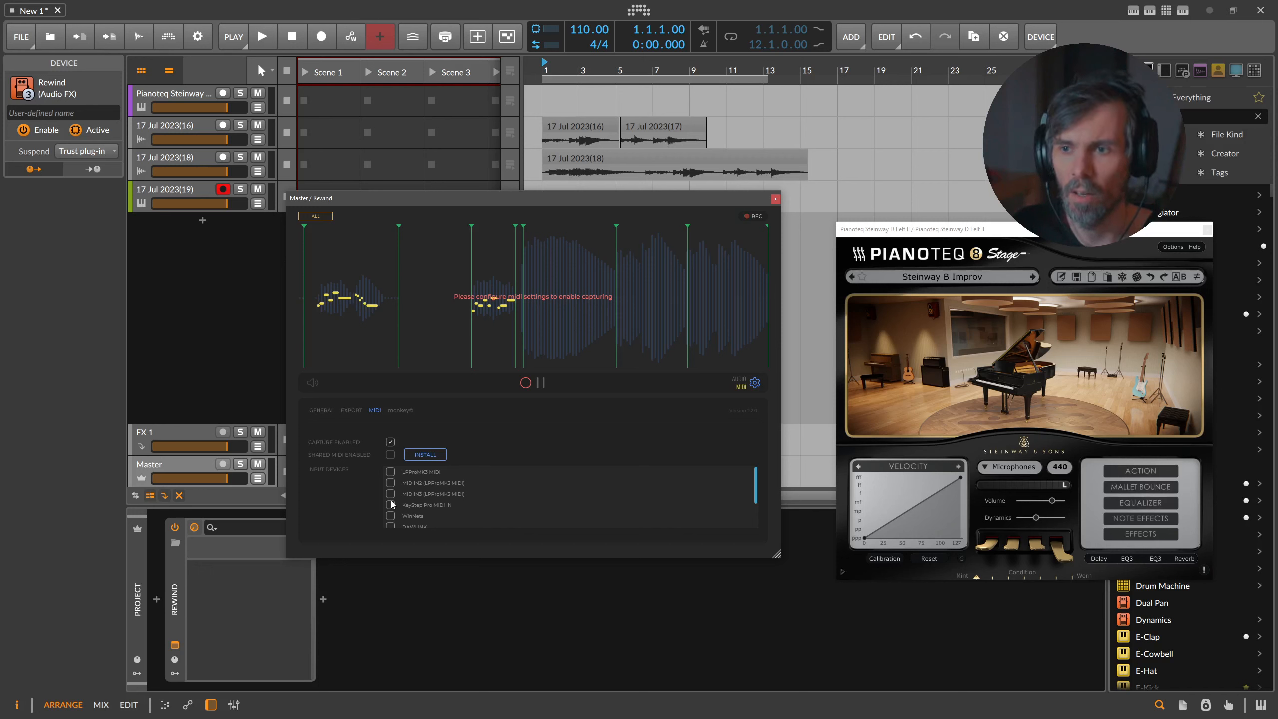
click(400, 411)
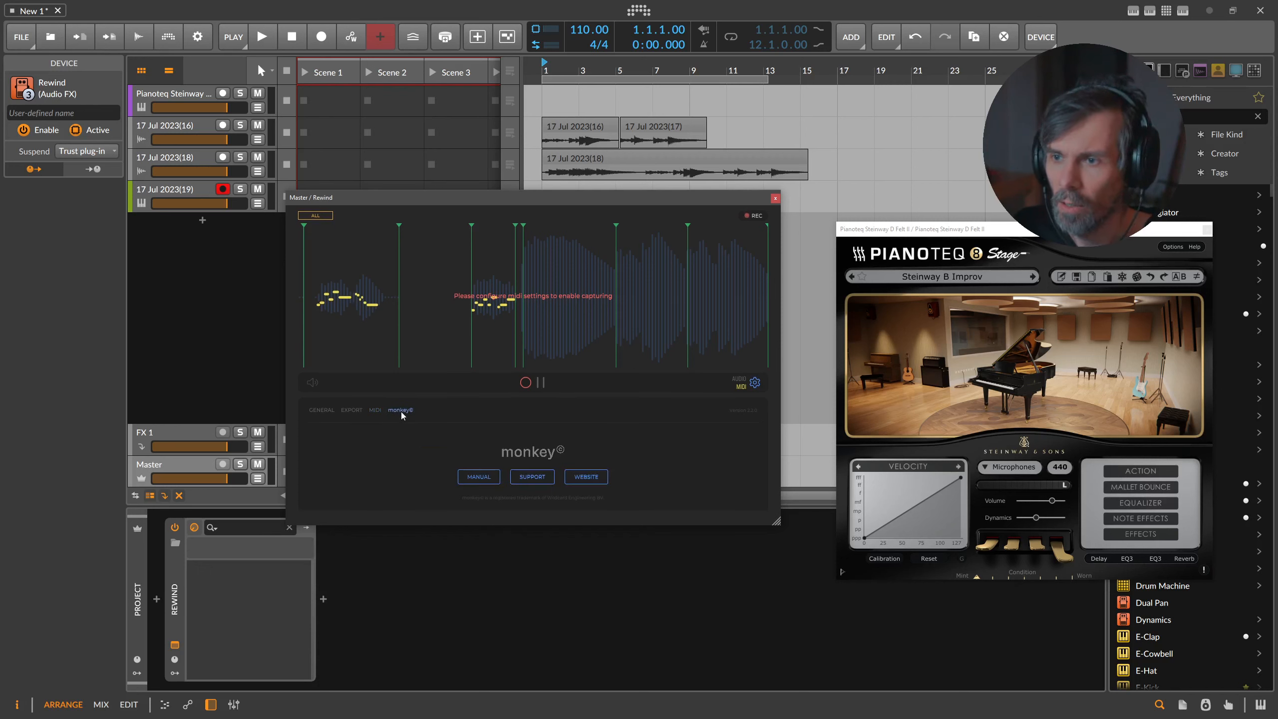
click(348, 411)
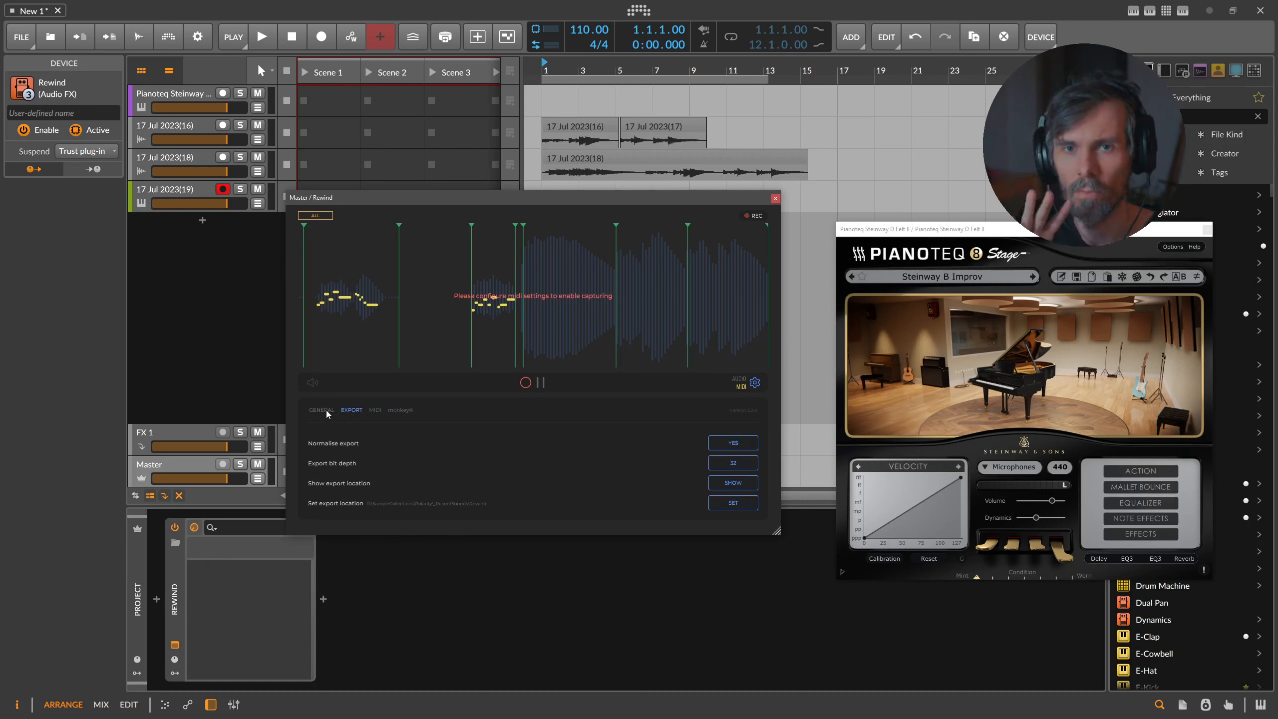
click(325, 409)
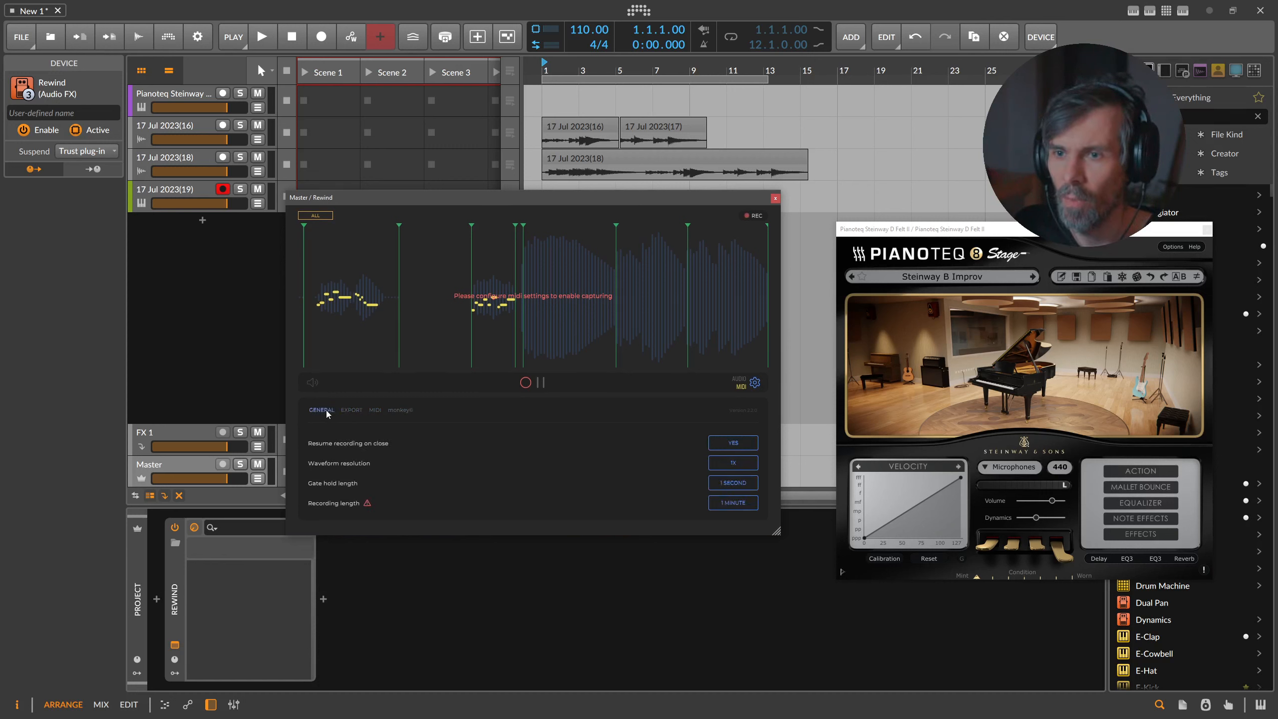
Save Rewind's current state as its default preset, and replace the plug-in with a fresh instance on the Master track
right_click(174, 570)
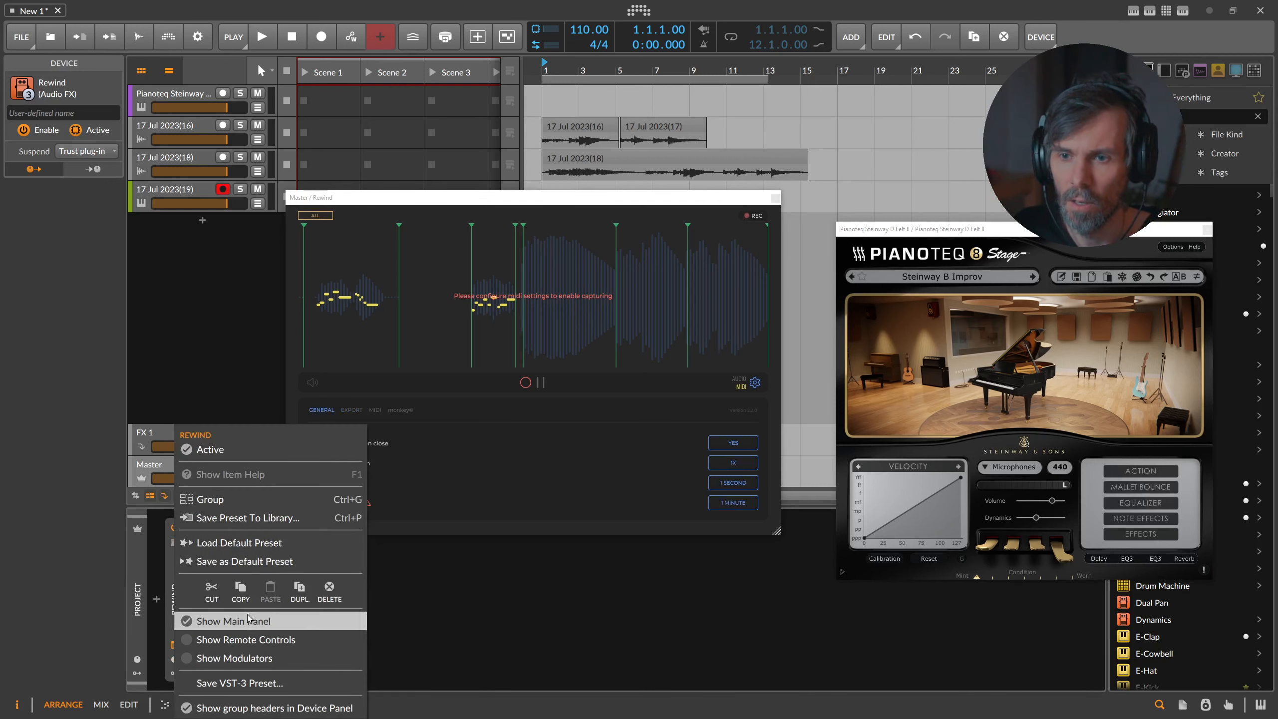
click(240, 561)
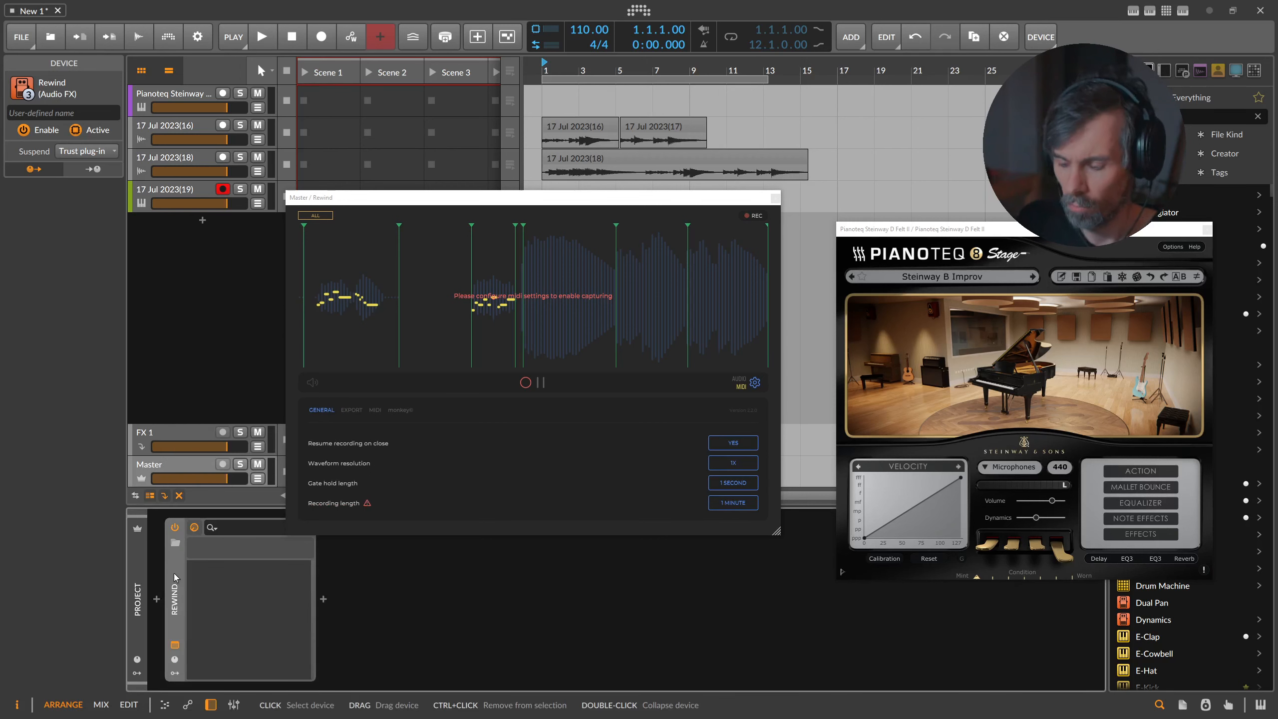
key(Delete)
click(157, 598)
text(r)
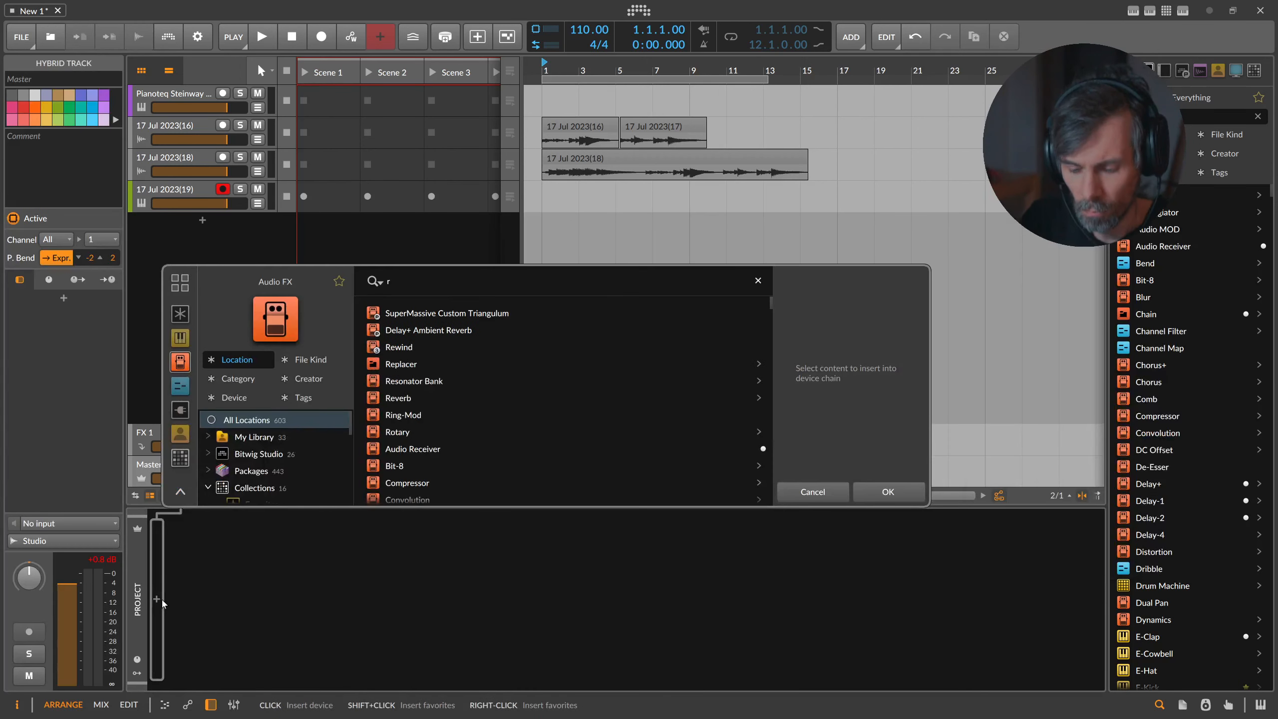
text(ewind)
key(Return)
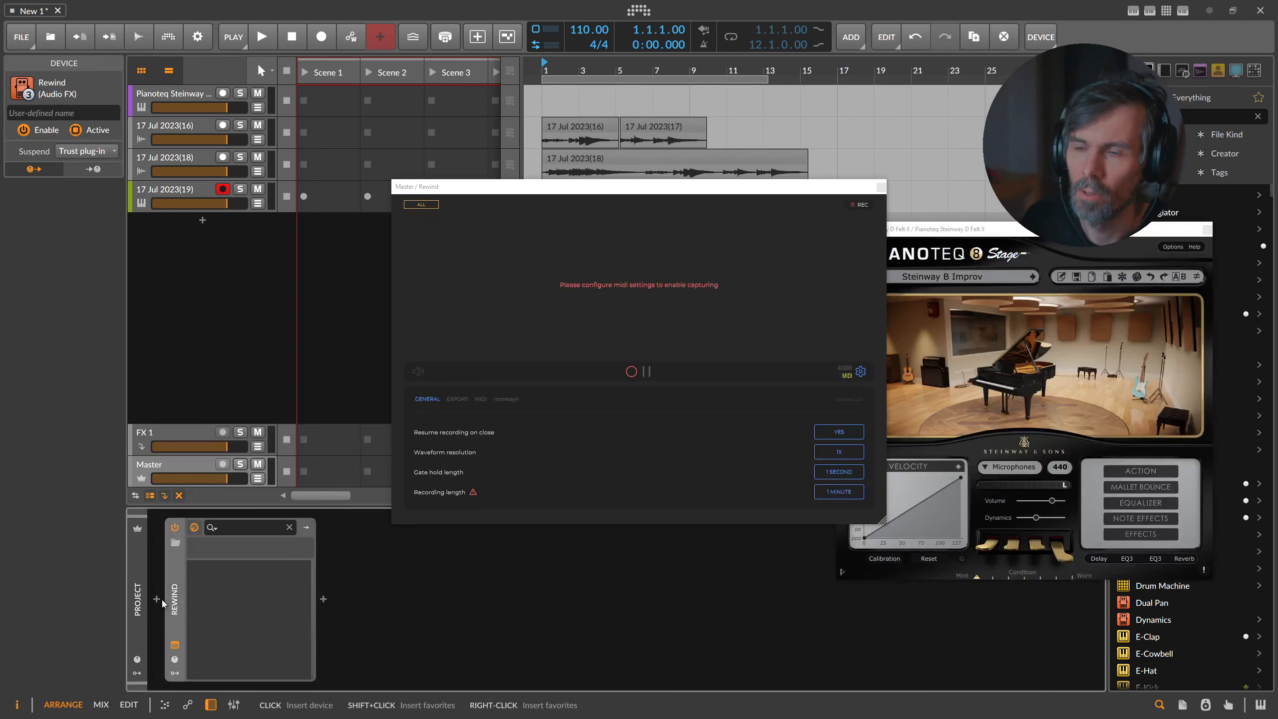
Enable KeyStep Pro MIDI IN as Rewind's MIDI input device, close the settings and return to the audio view
drag(580, 195, 496, 231)
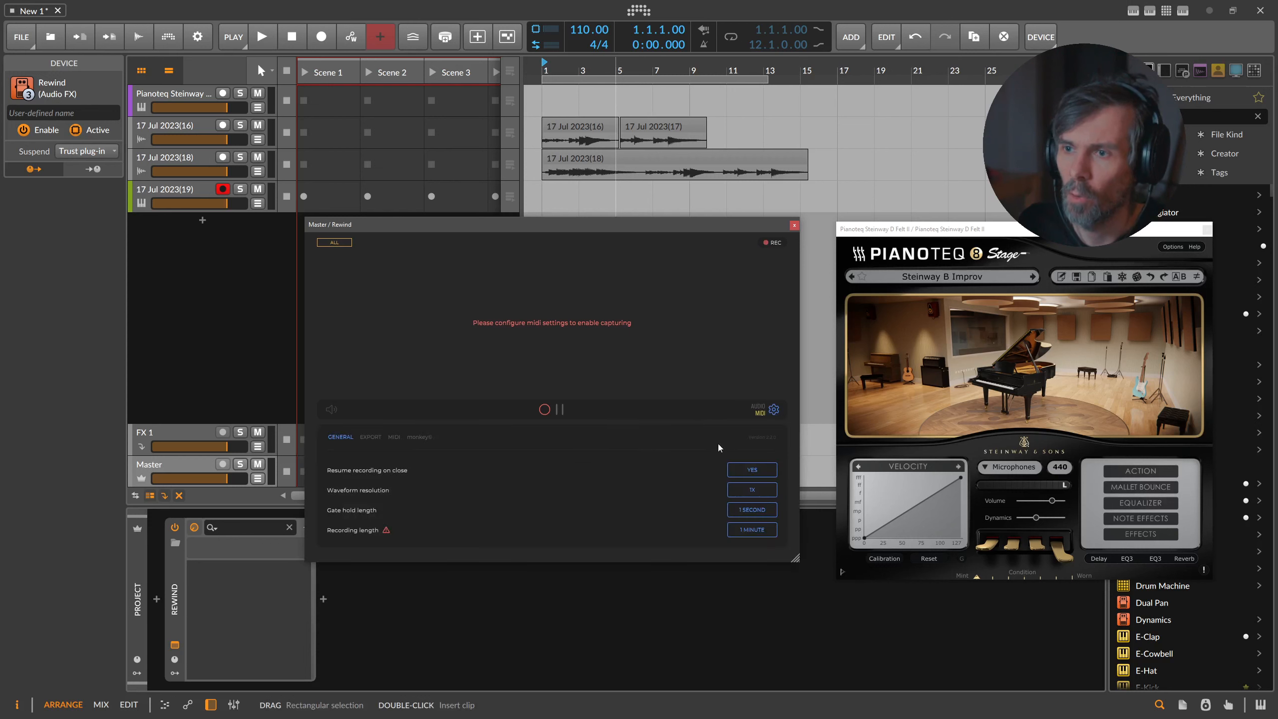
click(393, 436)
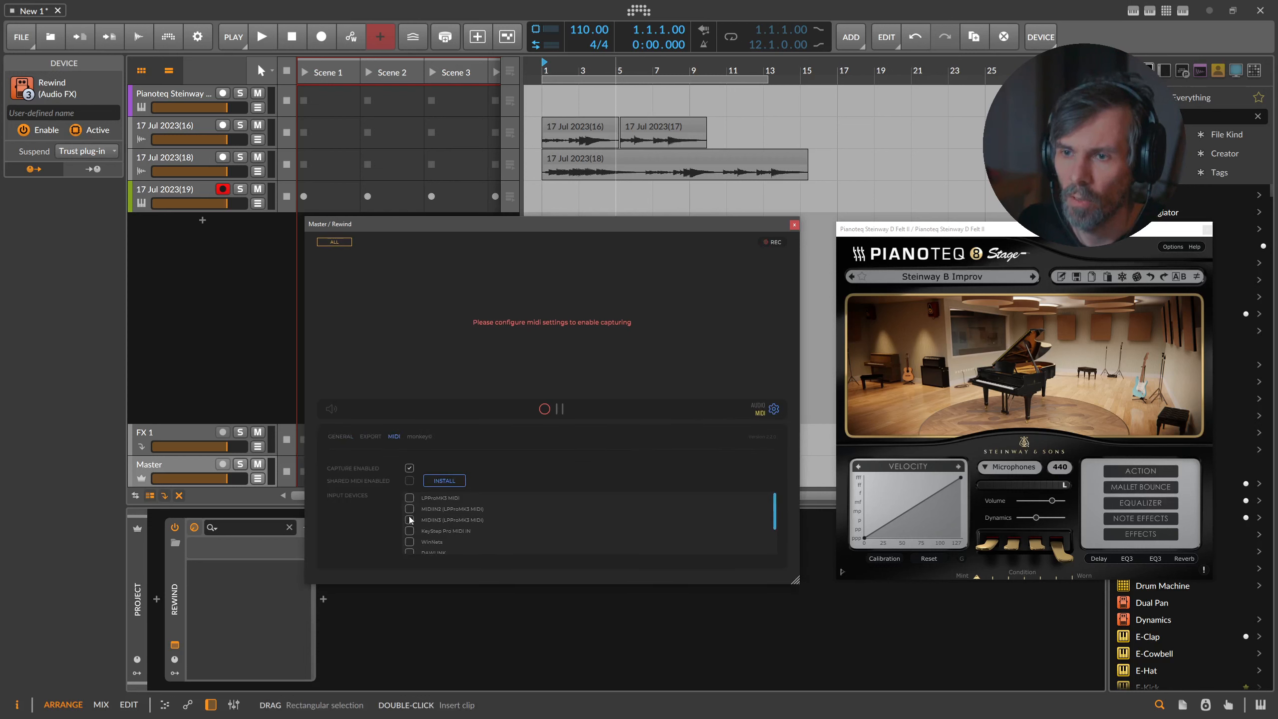
click(409, 530)
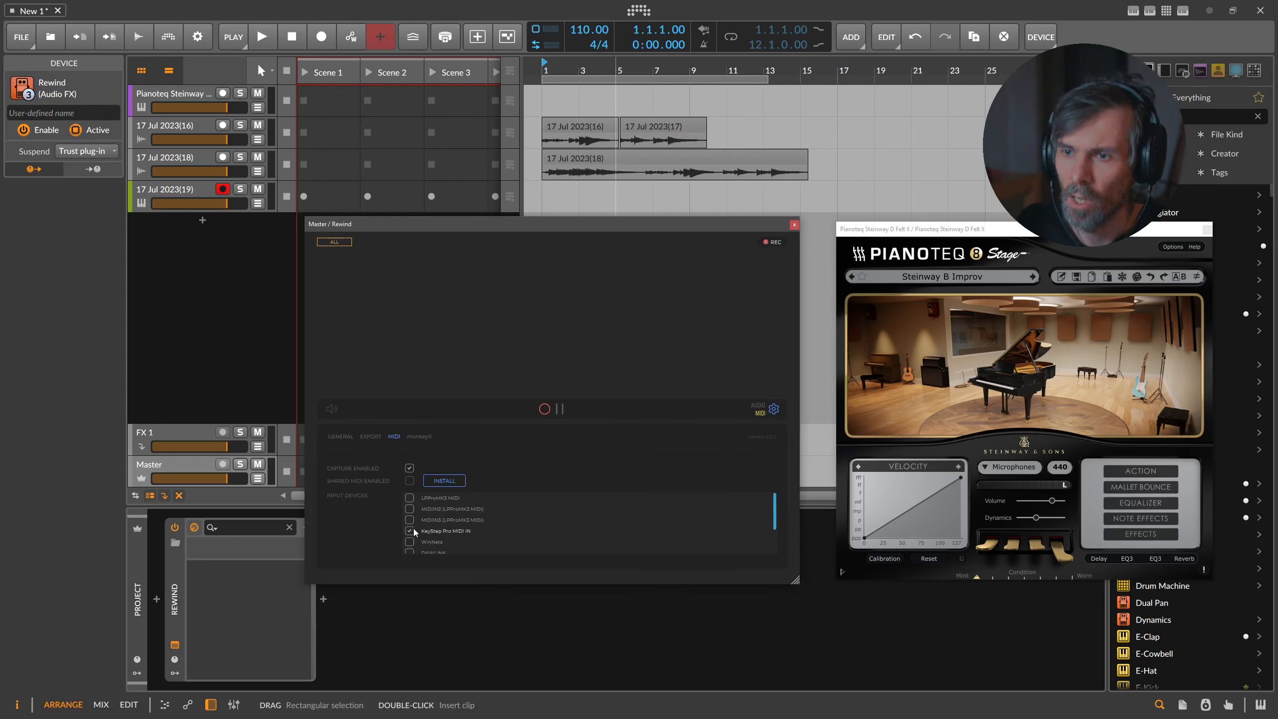
click(341, 437)
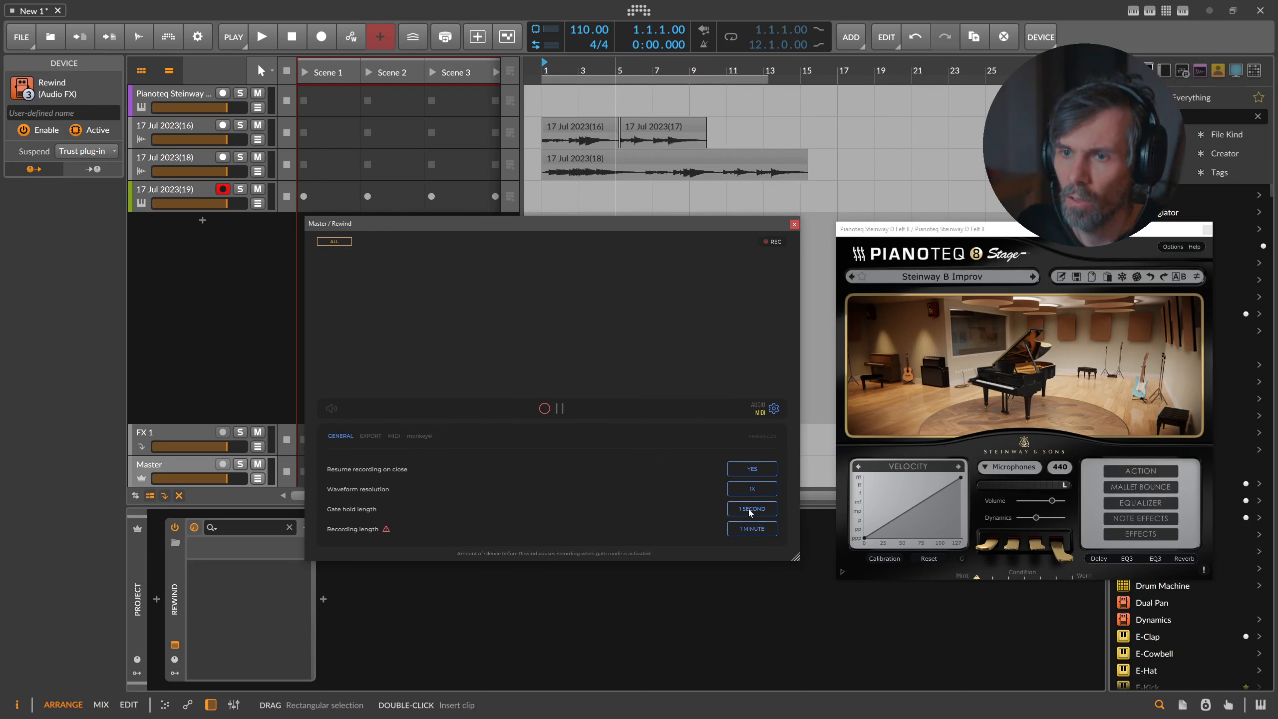
click(774, 409)
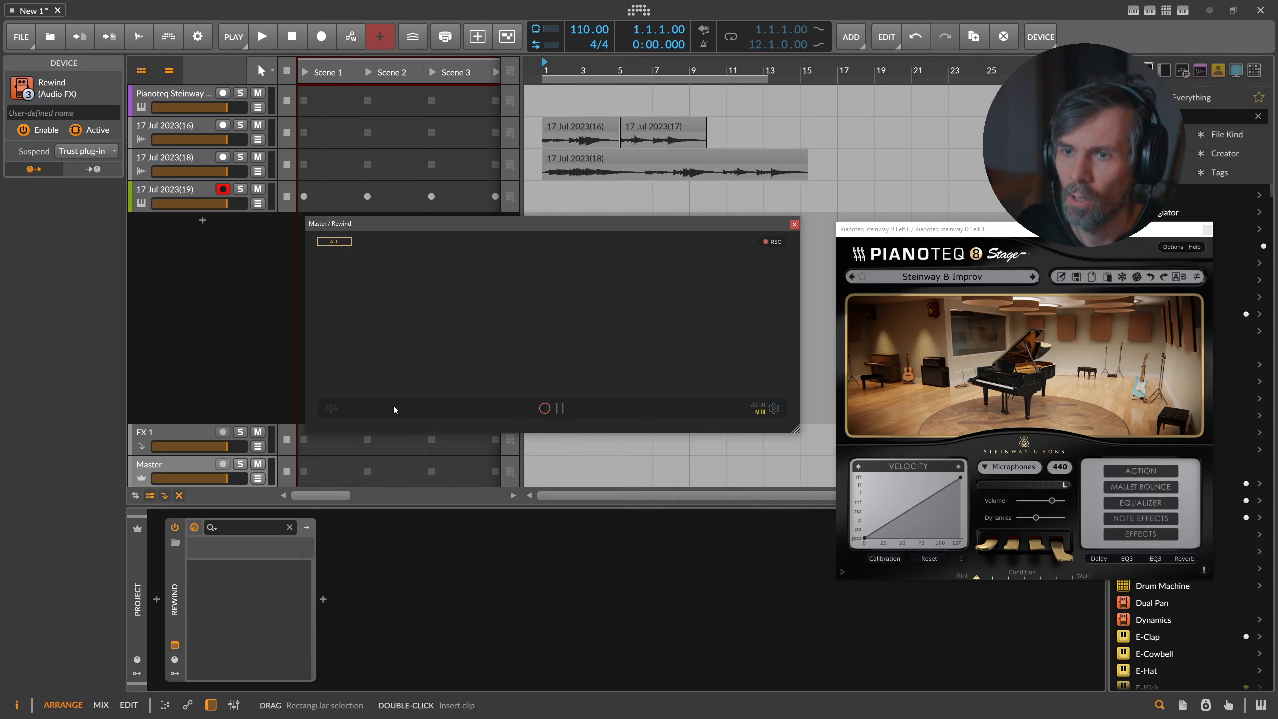
click(758, 409)
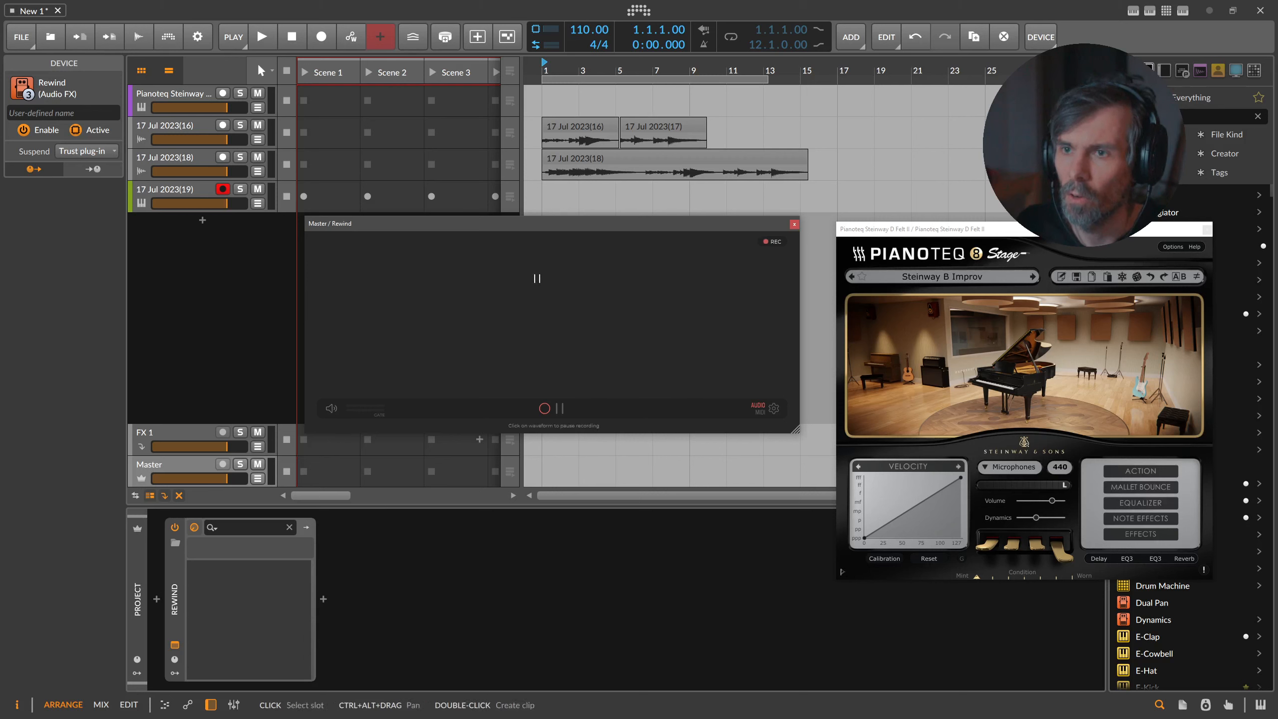
Make the Rewind window slightly wider and save the current setup as the plug-in's default preset
drag(462, 228, 429, 231)
drag(761, 430, 802, 417)
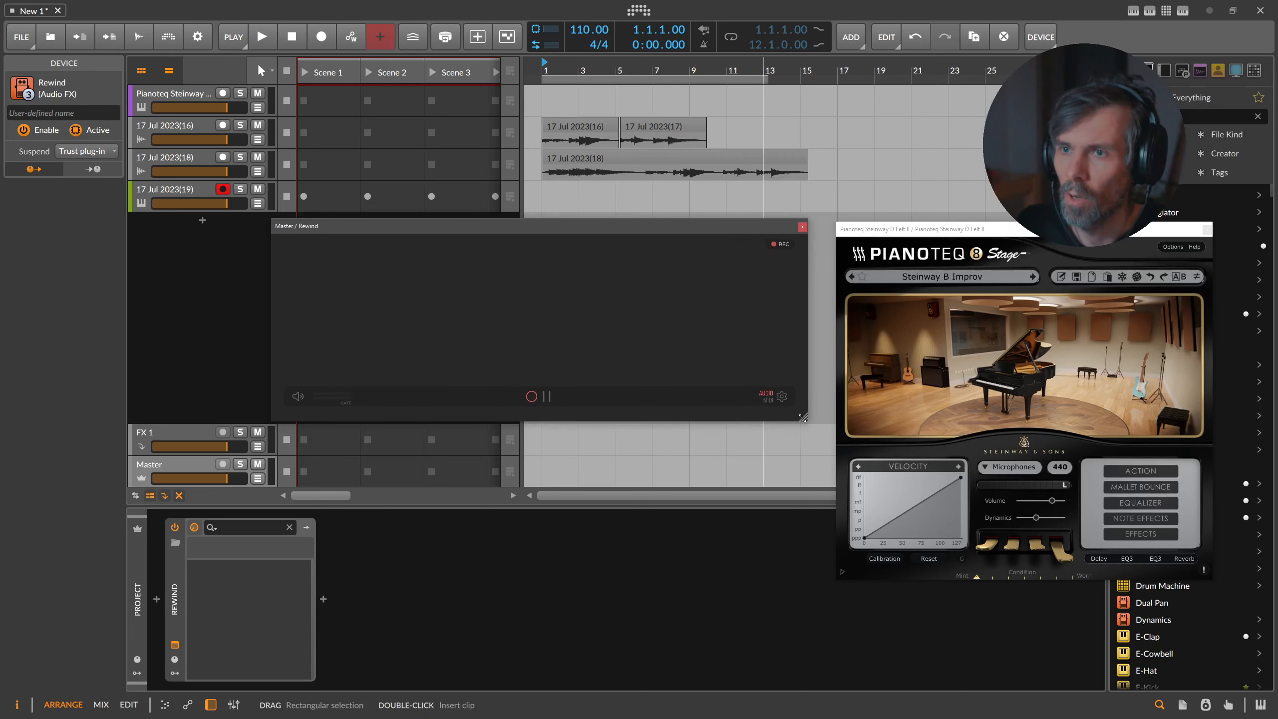
drag(419, 231, 388, 230)
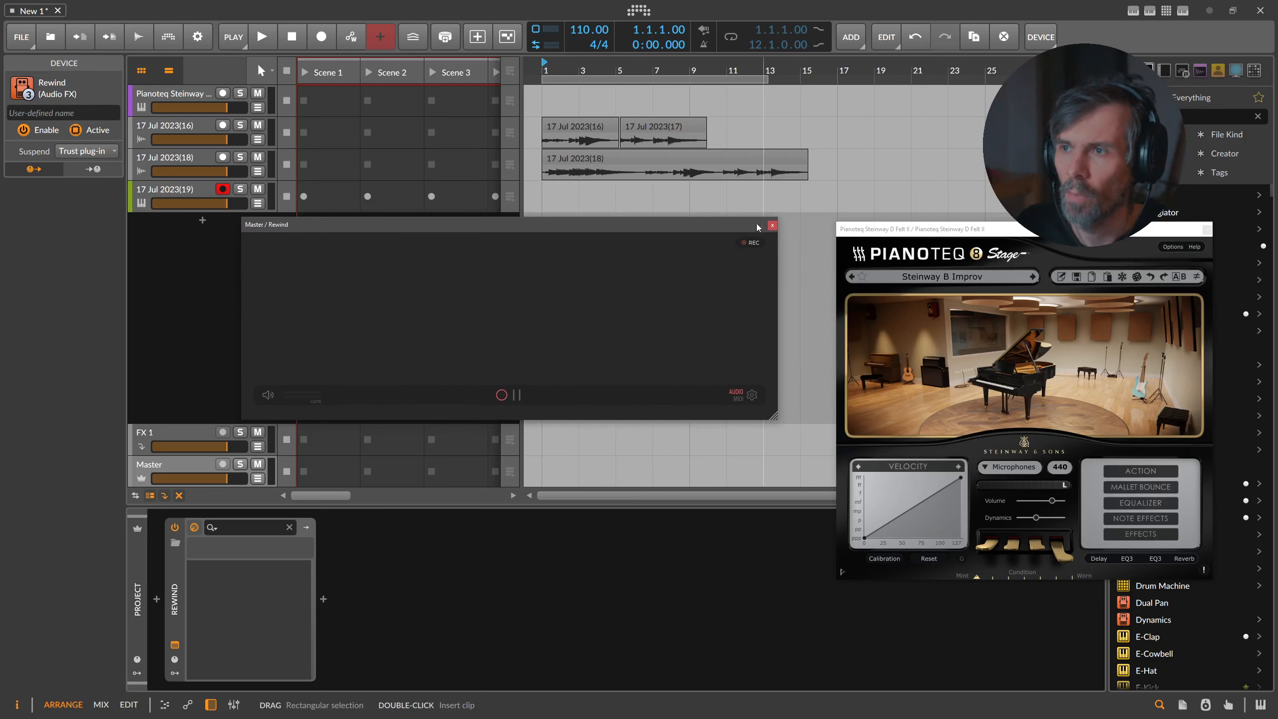
right_click(174, 571)
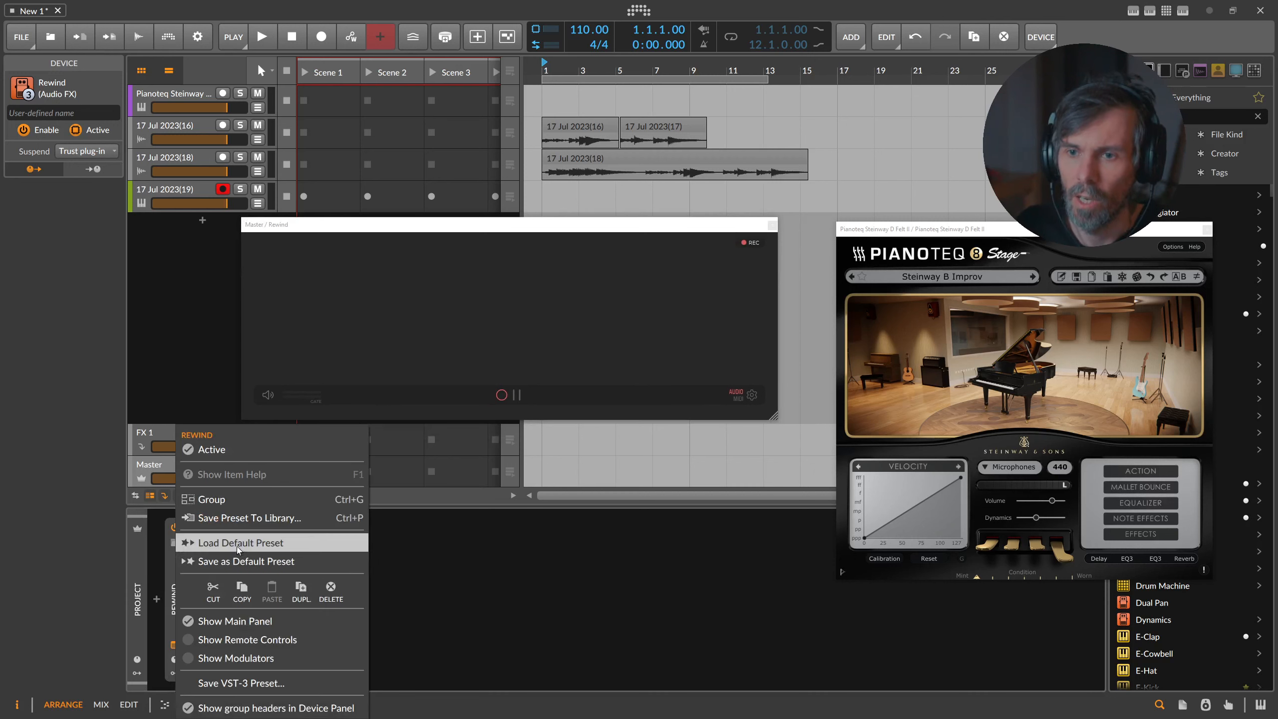
click(258, 561)
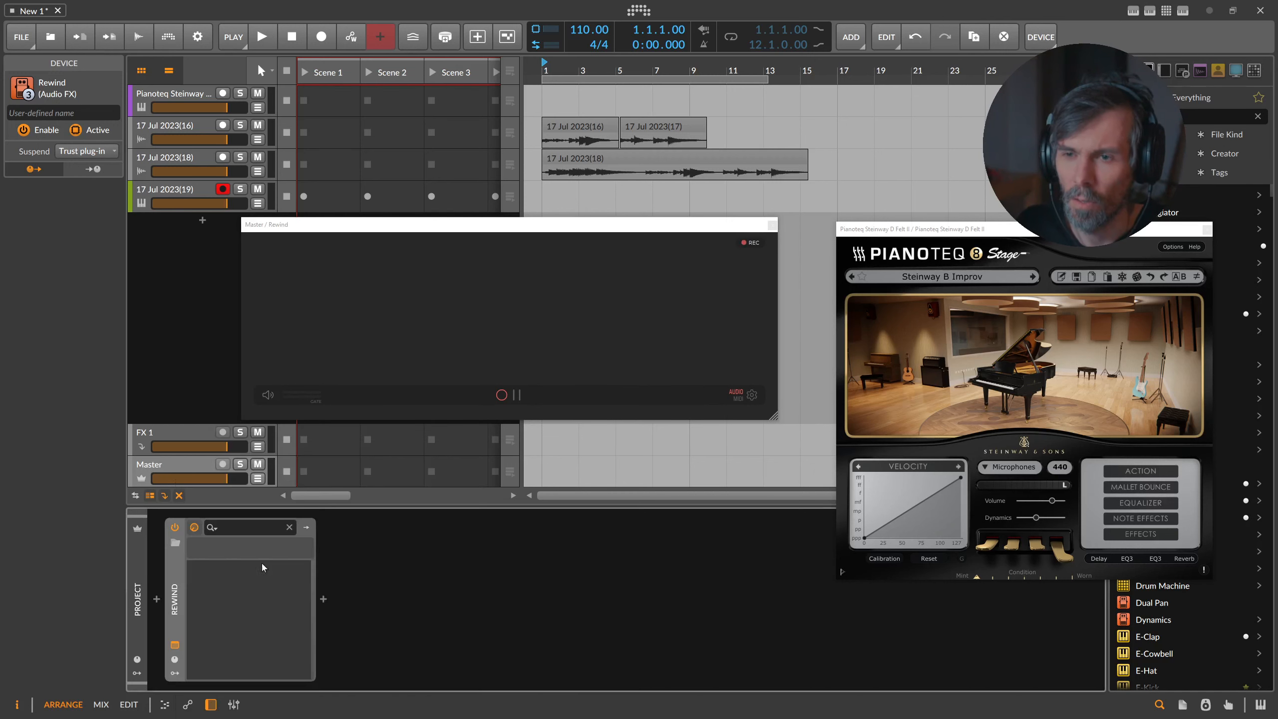
Delete Rewind from the Master track, insert a fresh instance and move its window clear of Pianoteq
key(Delete)
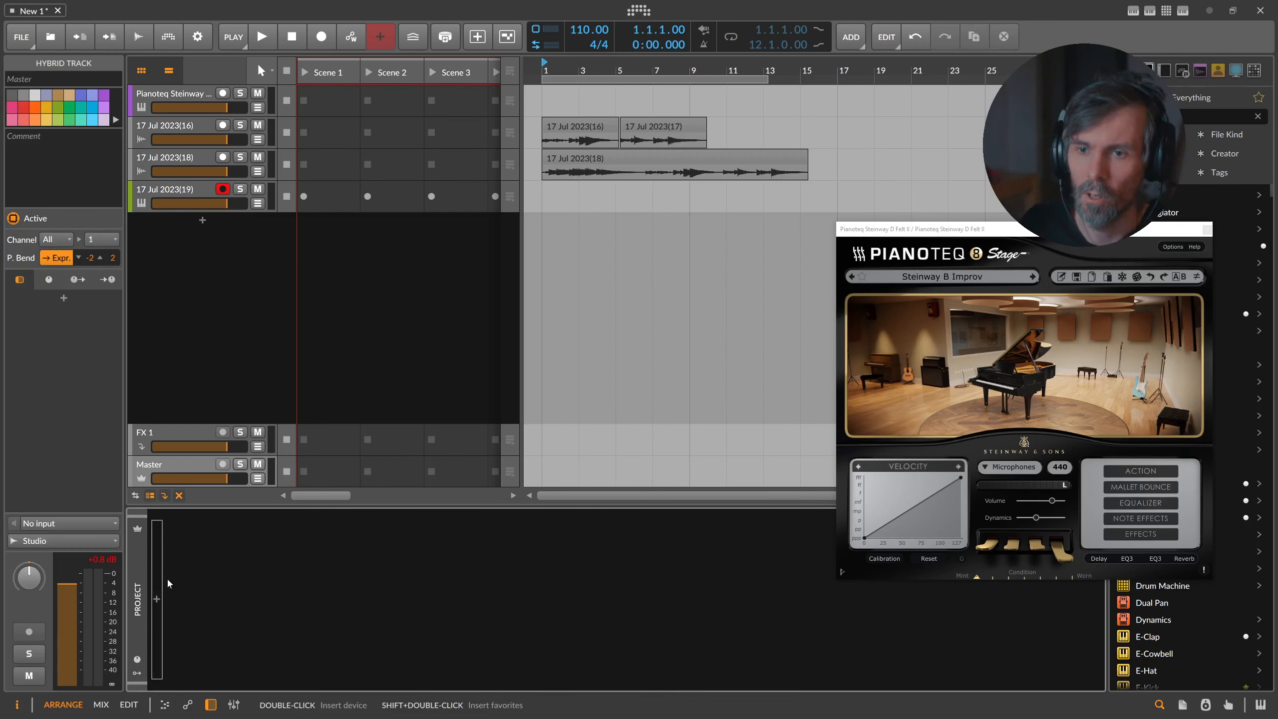
click(156, 599)
text(rewind)
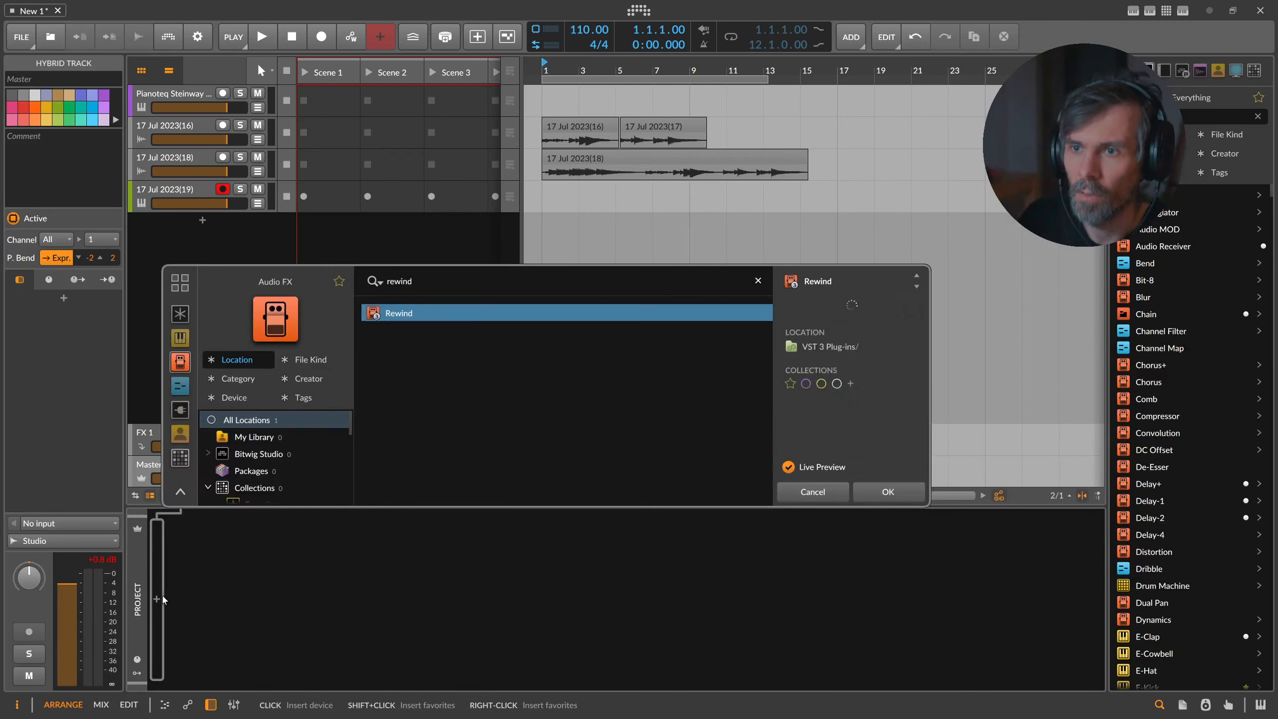
key(Return)
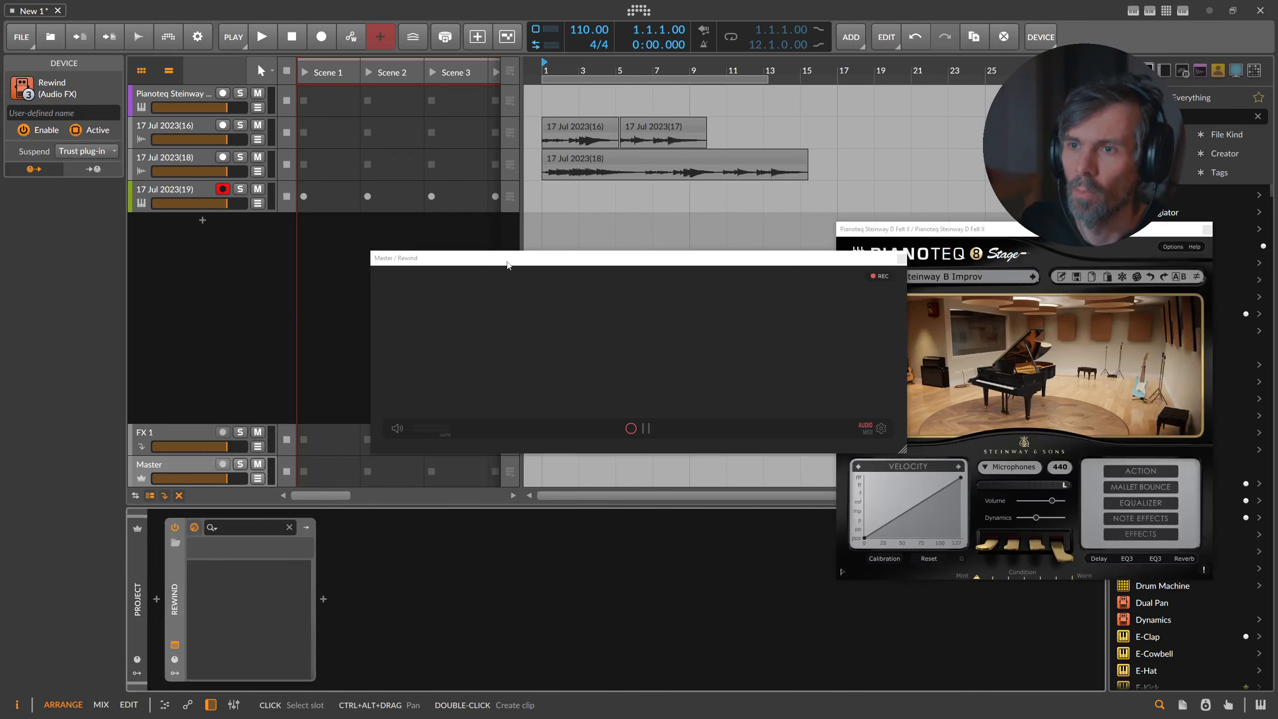
drag(350, 220, 349, 237)
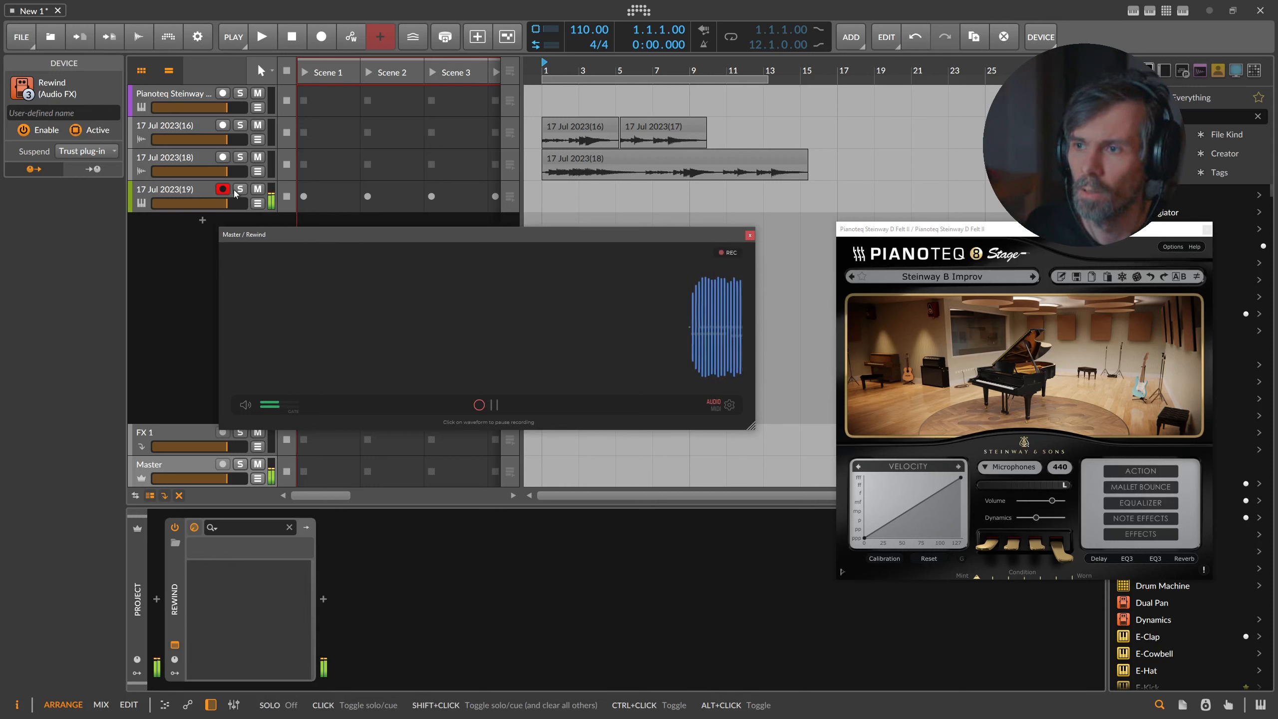
Check the new capture in Rewind's MIDI and audio views, then close its window and show the Sampler track's device
click(715, 408)
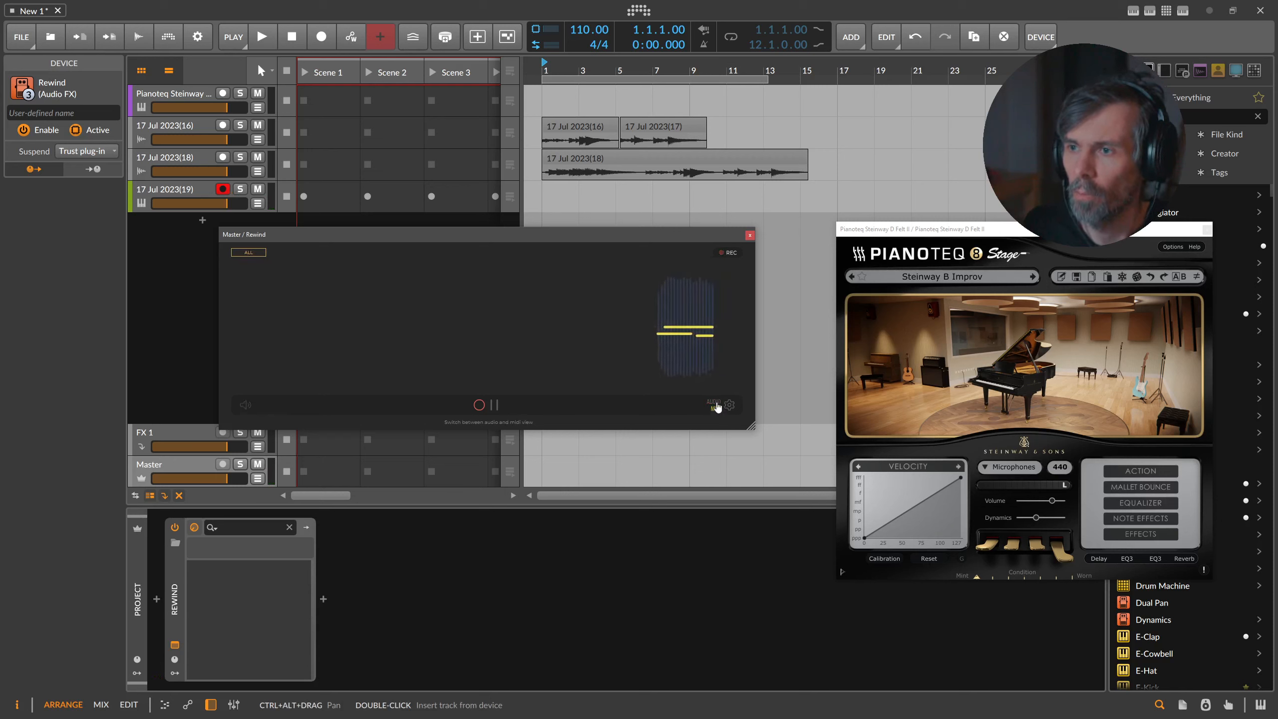
click(715, 403)
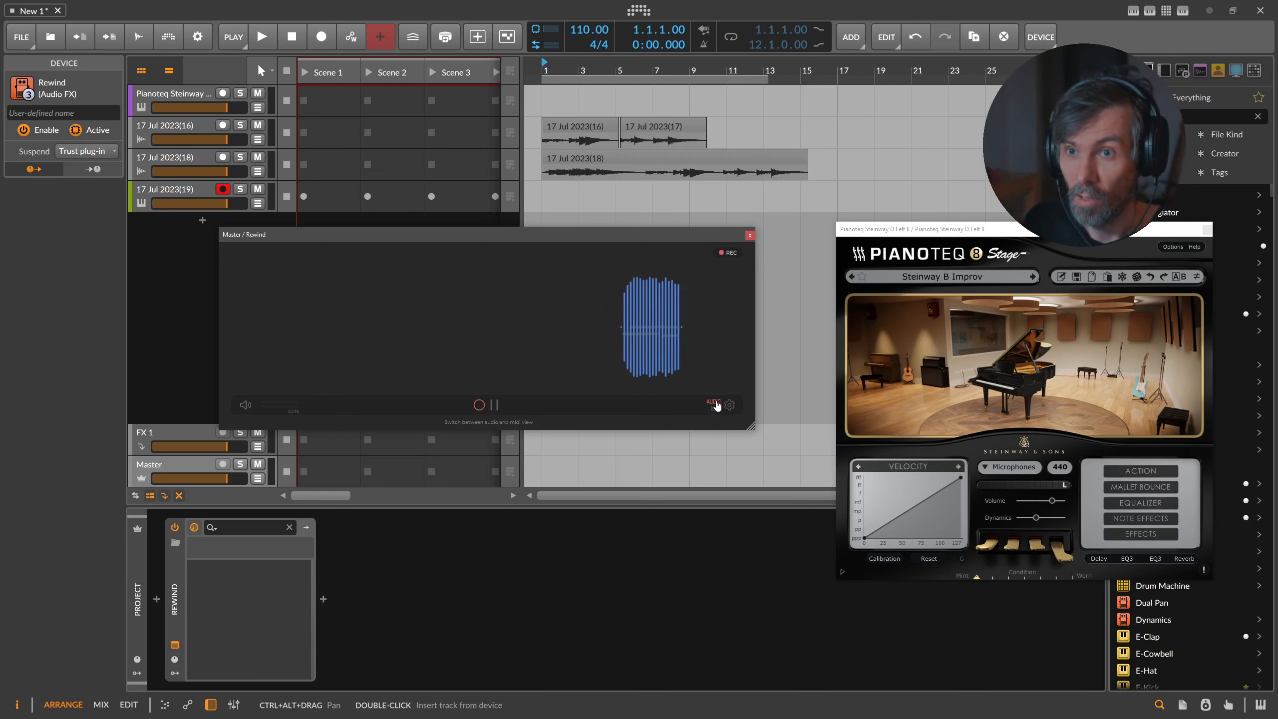
click(750, 235)
click(178, 191)
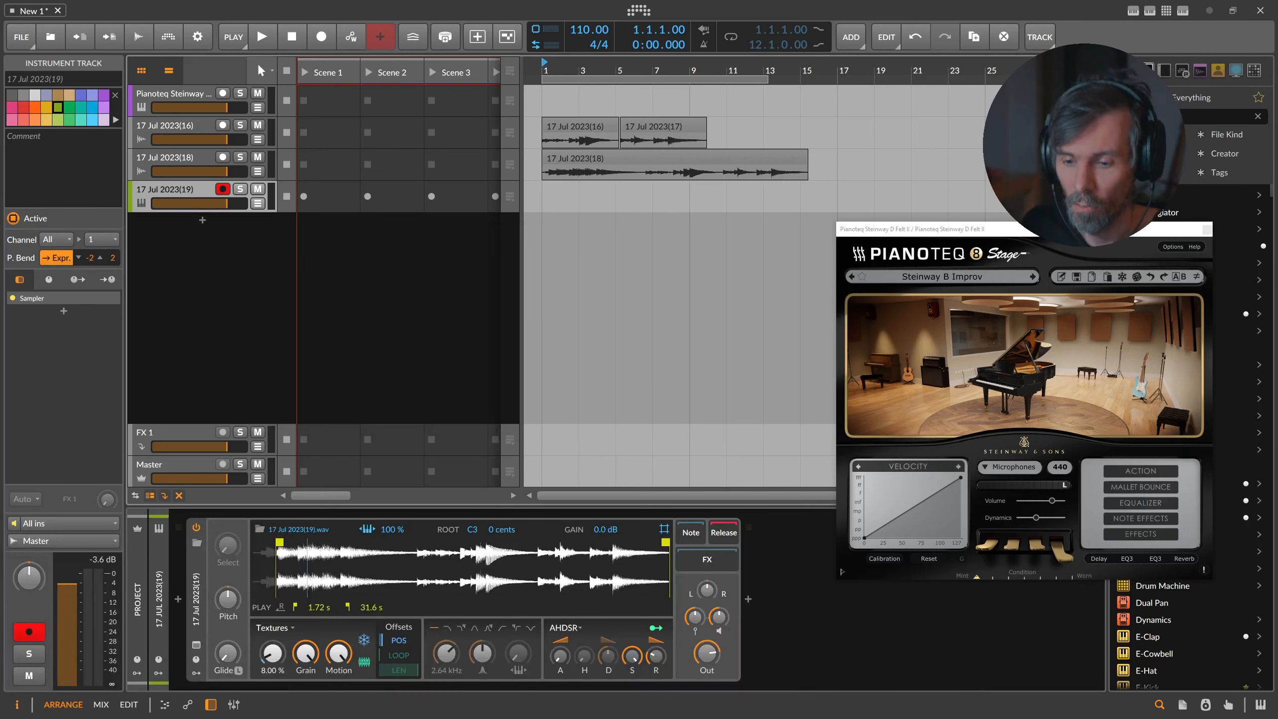